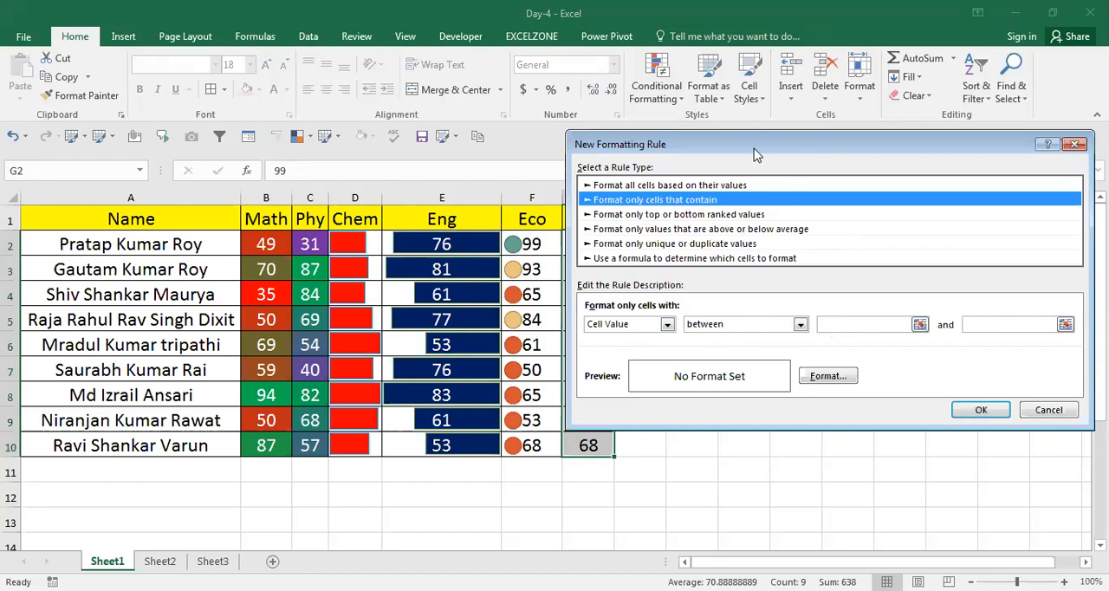
drag(757, 142, 753, 149)
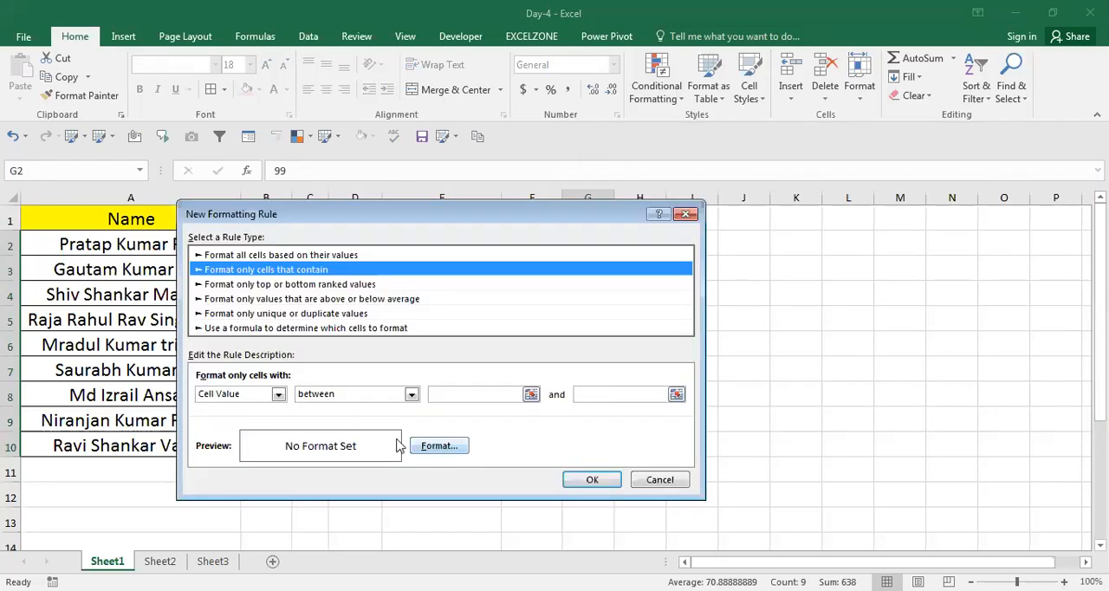
click(428, 446)
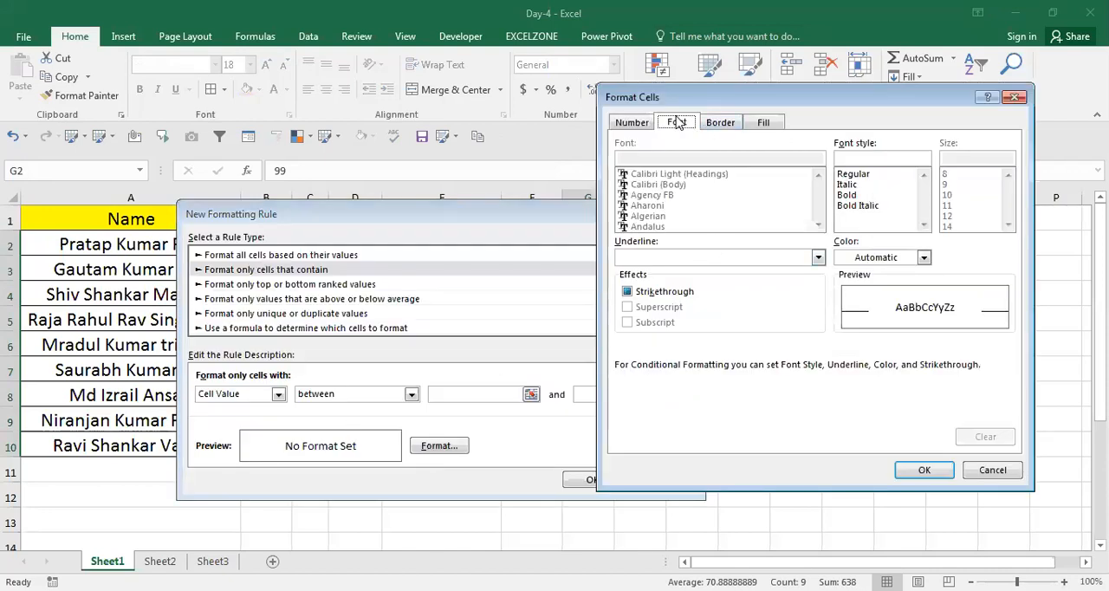
click(761, 123)
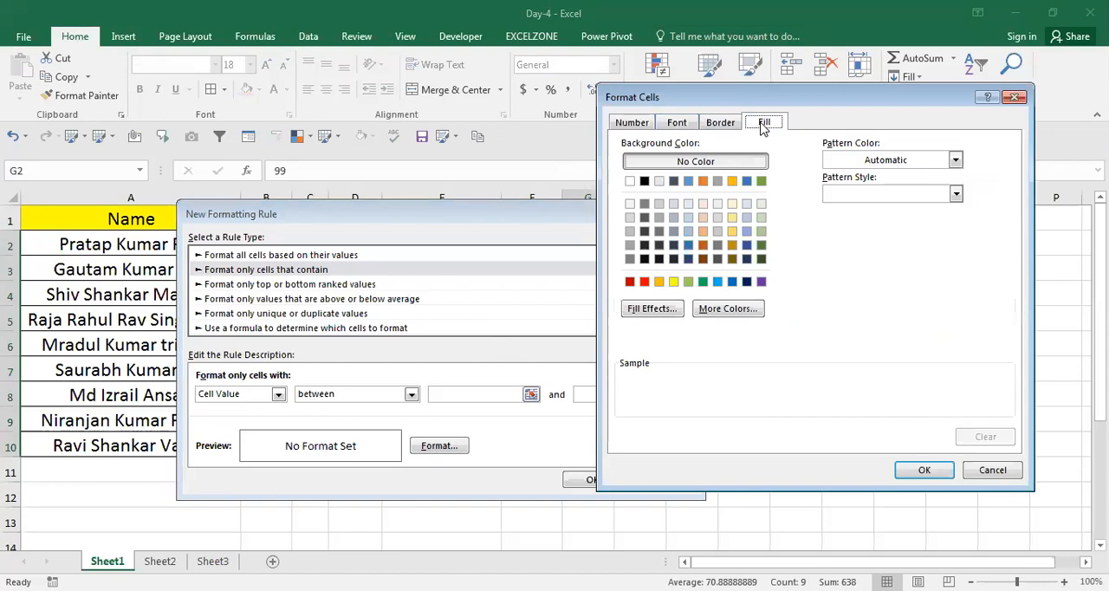
click(703, 281)
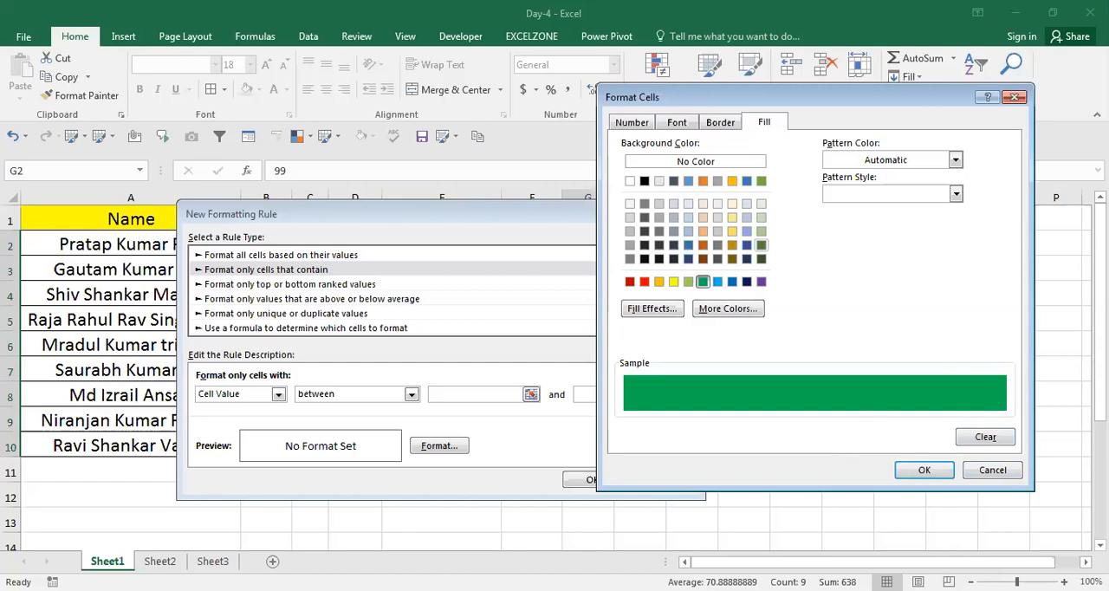
click(1017, 99)
Set the rule to highlight cell values between 60 and 100 with a green fill, and apply it to the Eco1 scores.
click(452, 391)
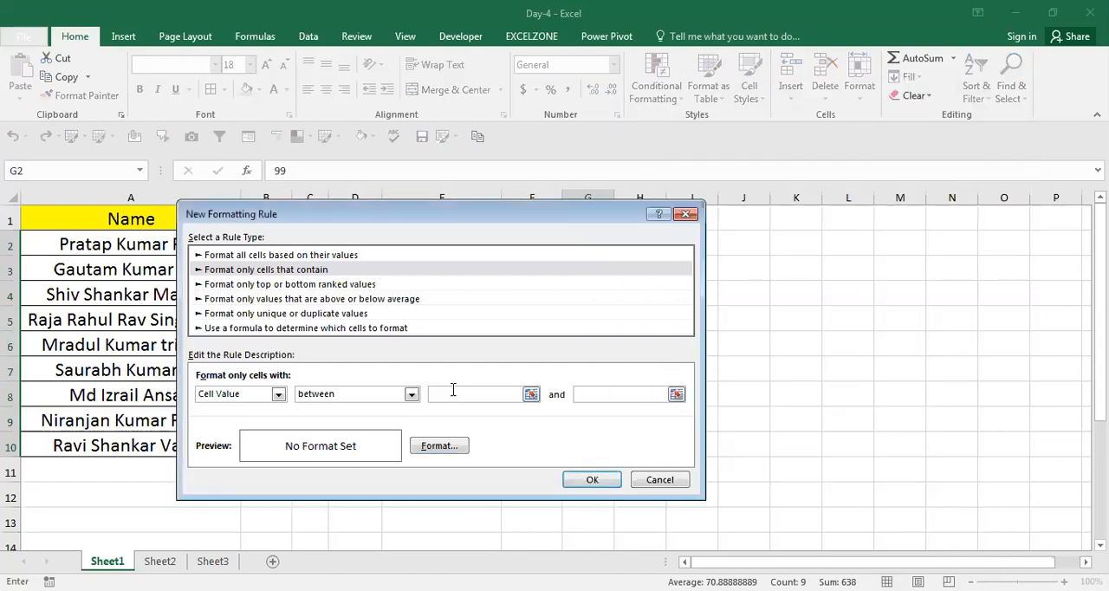
text(60)
click(591, 392)
text(100)
click(435, 446)
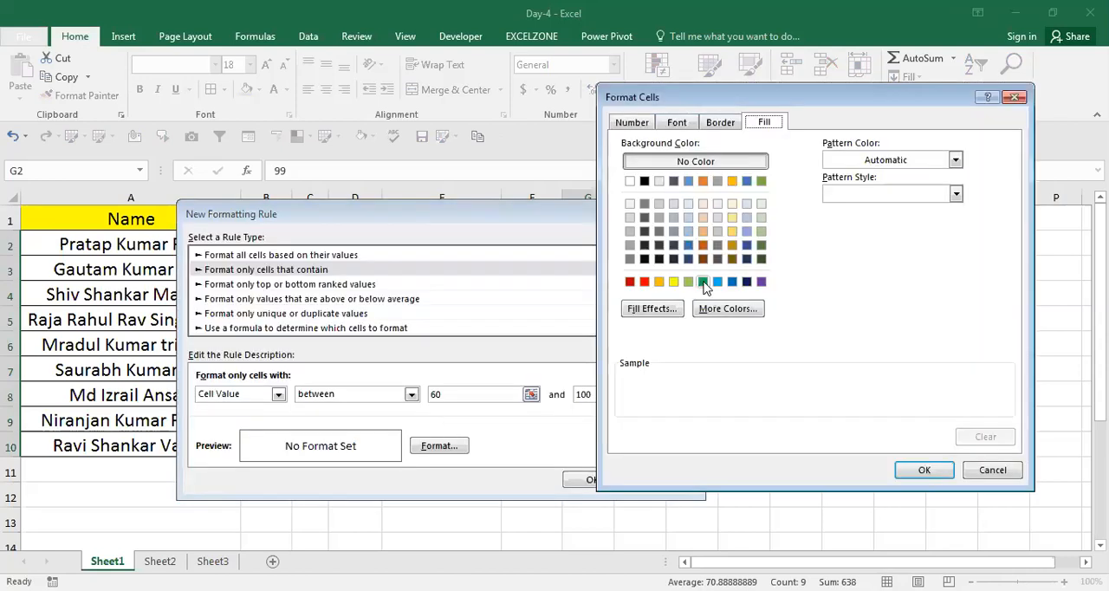
click(702, 281)
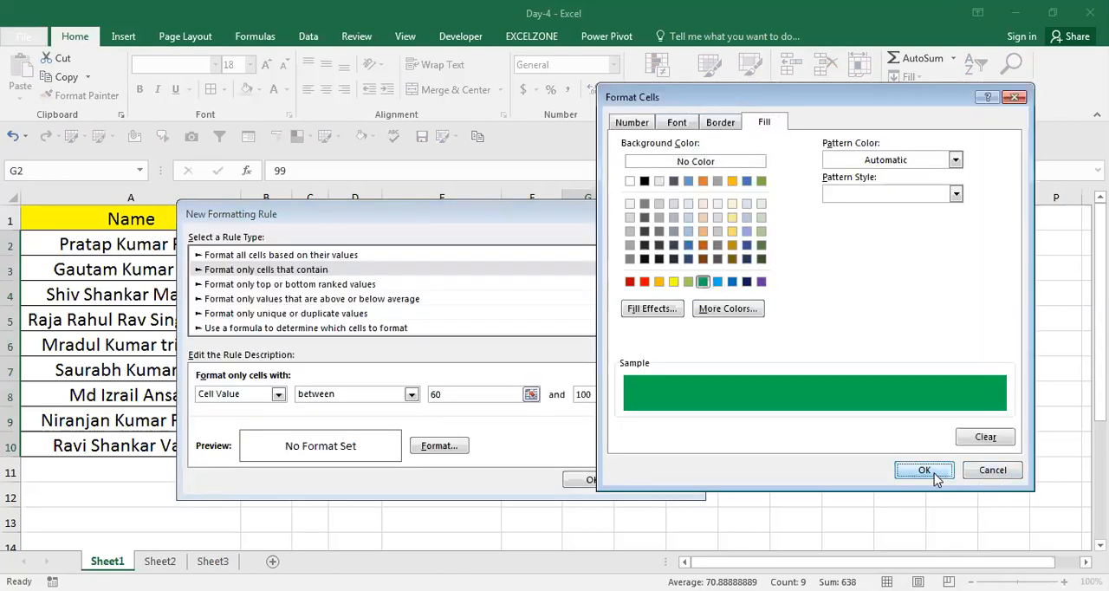
click(927, 472)
click(592, 479)
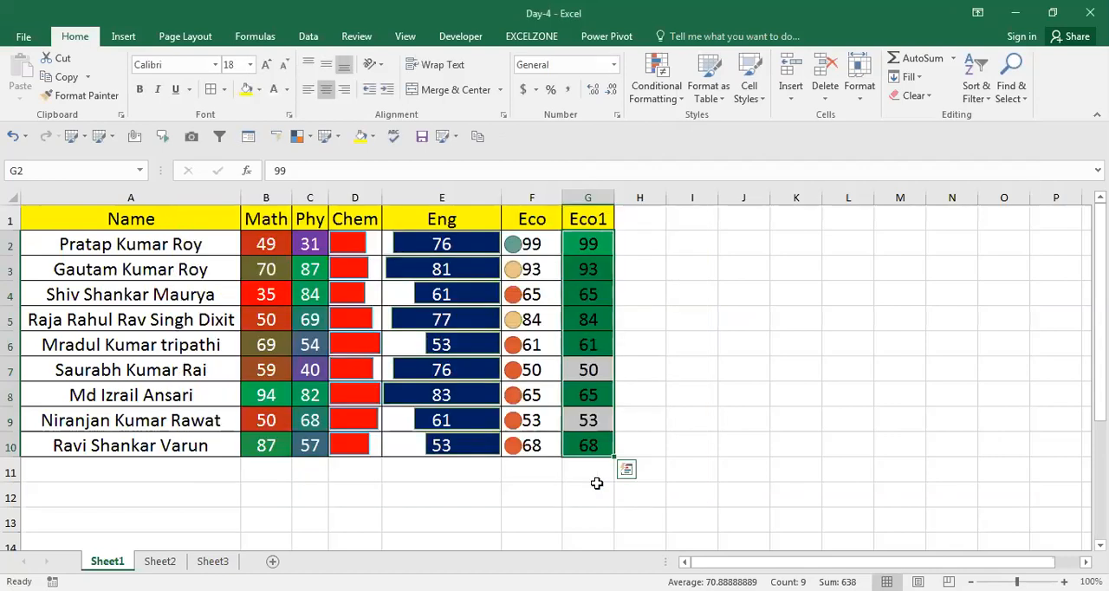
Go through the Eco1 scores in column G to examine which cells the rule highlights.
key(Up)
key(Down)
key(Down)
key(Down)
key(Down)
key(Down)
key(Down)
key(Down)
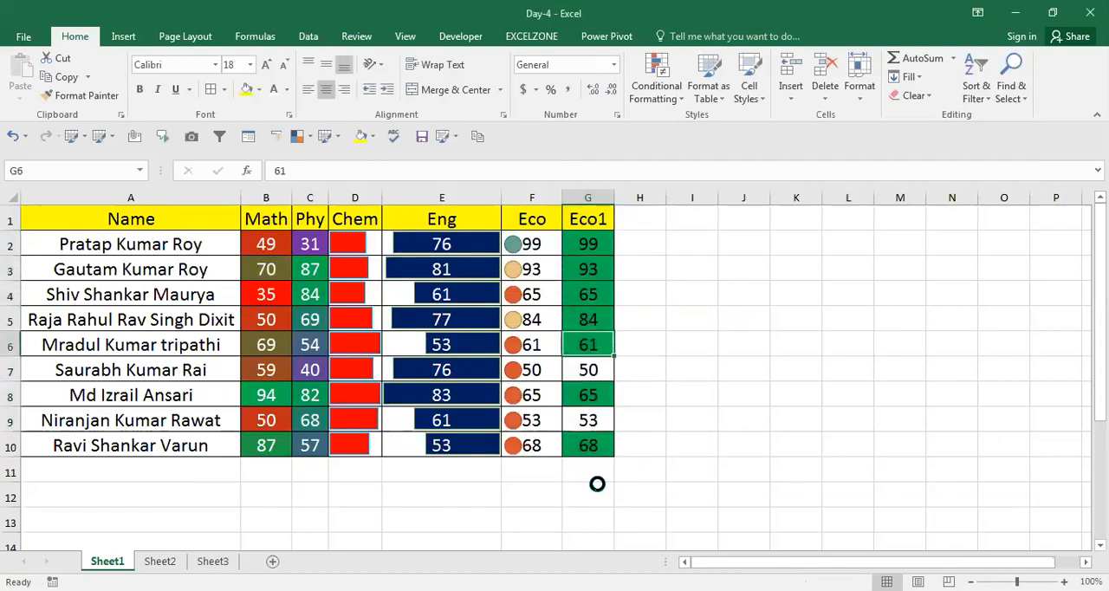
key(Up)
key(Up)
key(Up)
key(Up)
key(Up)
key(Down)
key(Down)
key(Down)
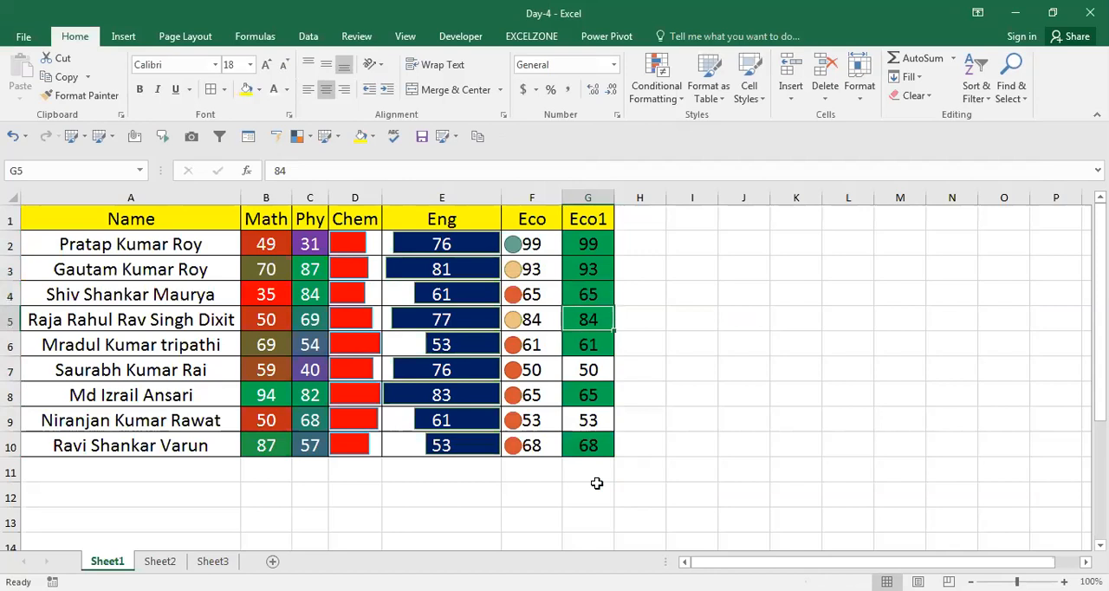
key(Up)
key(Up)
key(Up)
key(Up)
key(Up)
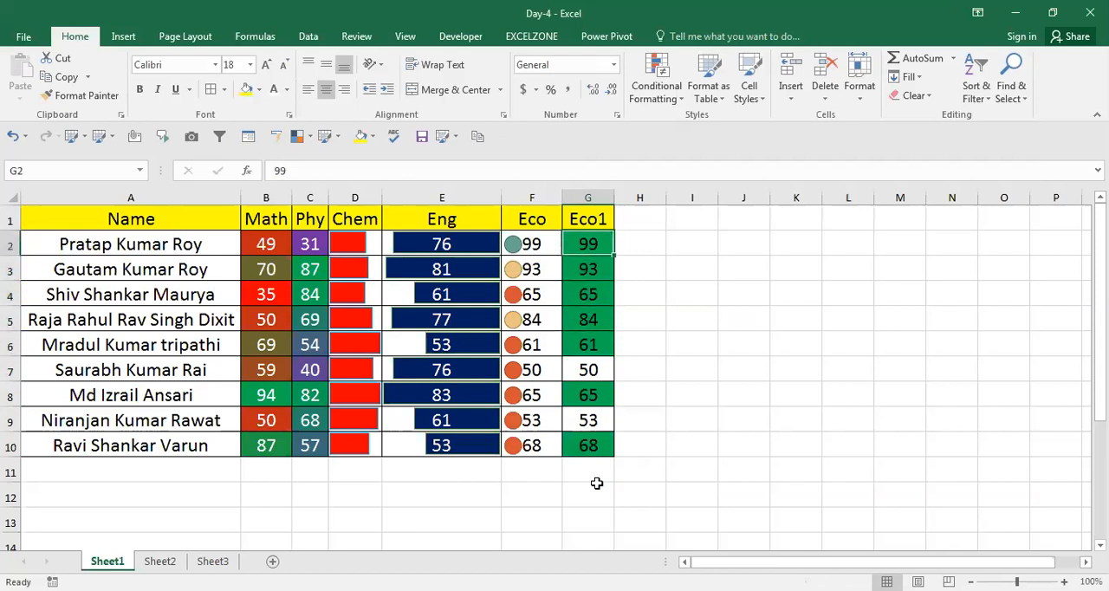
Copy the Eco1 column G1:G10 and paste it as unformatted values starting at H1.
key(ctrl+shift+Down)
key(ctrl+c)
key(Right)
key(Right)
key(Right)
key(Left)
key(Left)
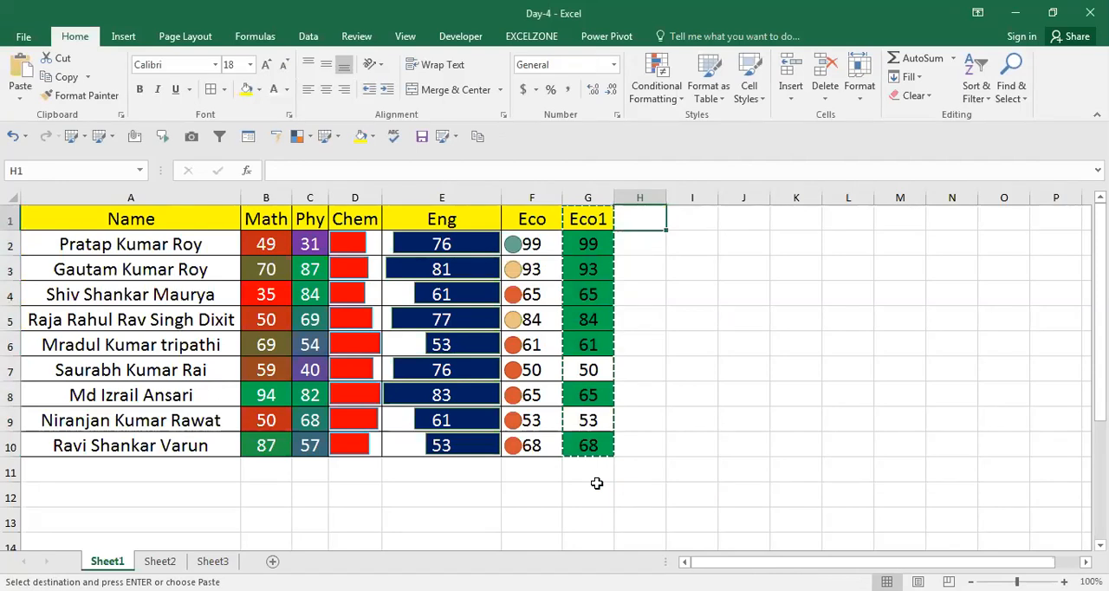
key(Return)
Start a new conditional formatting rule for H2:H10 using the rule type Format only cells that contain.
key(Up)
key(ctrl+shift+Down)
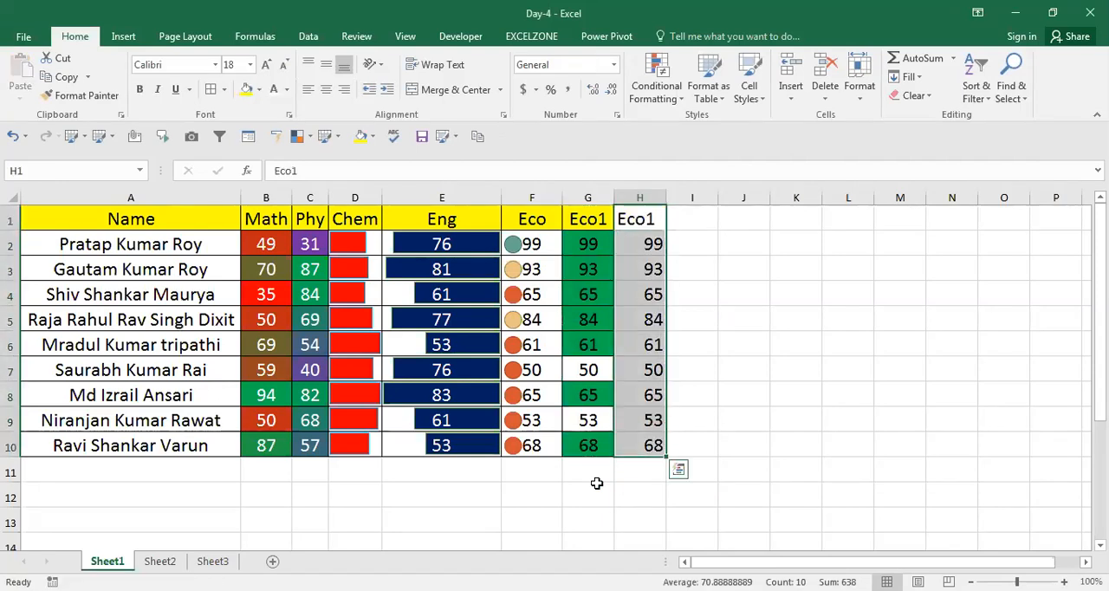
key(Down)
key(ctrl+shift+Down)
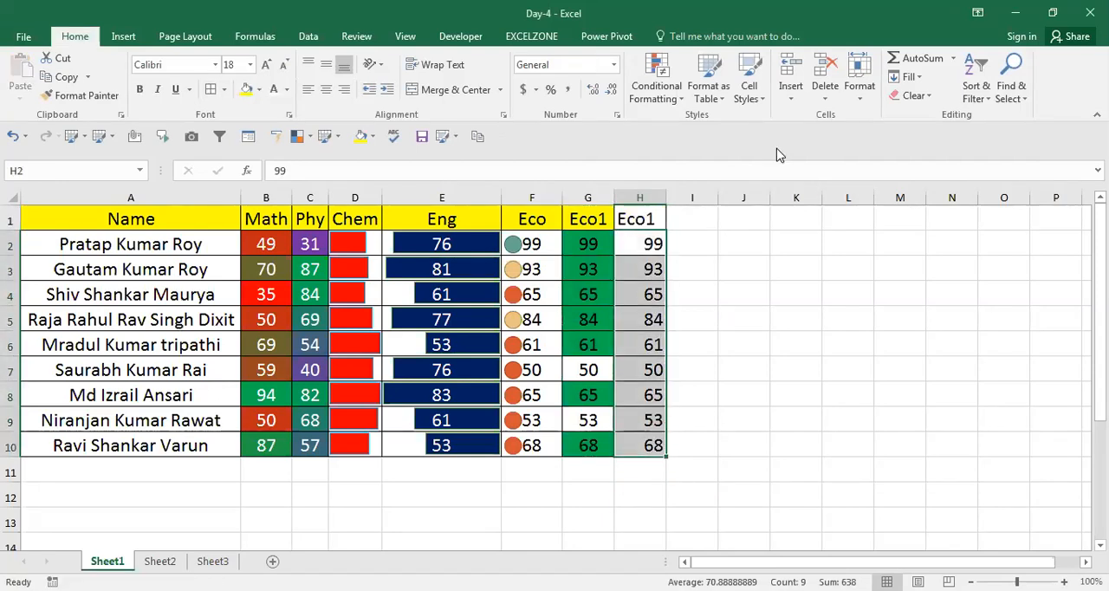
click(679, 102)
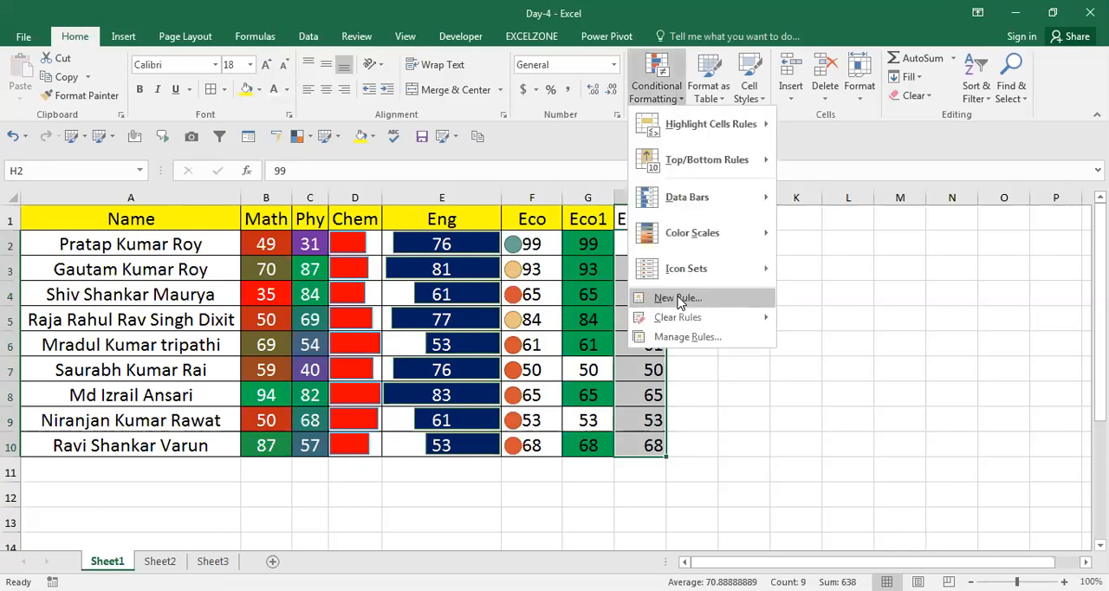
click(678, 298)
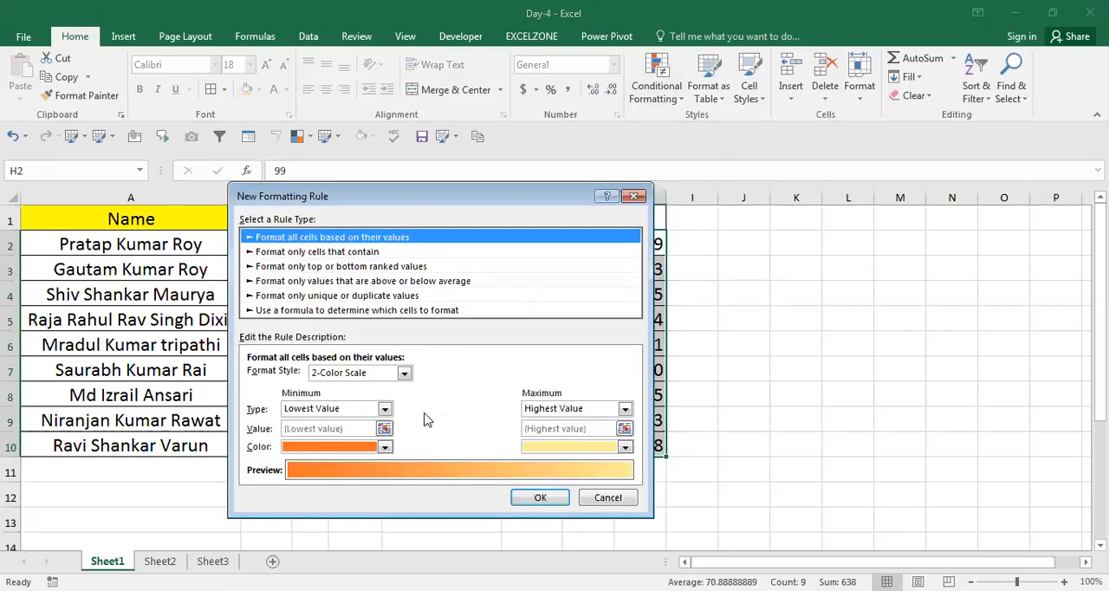
click(330, 266)
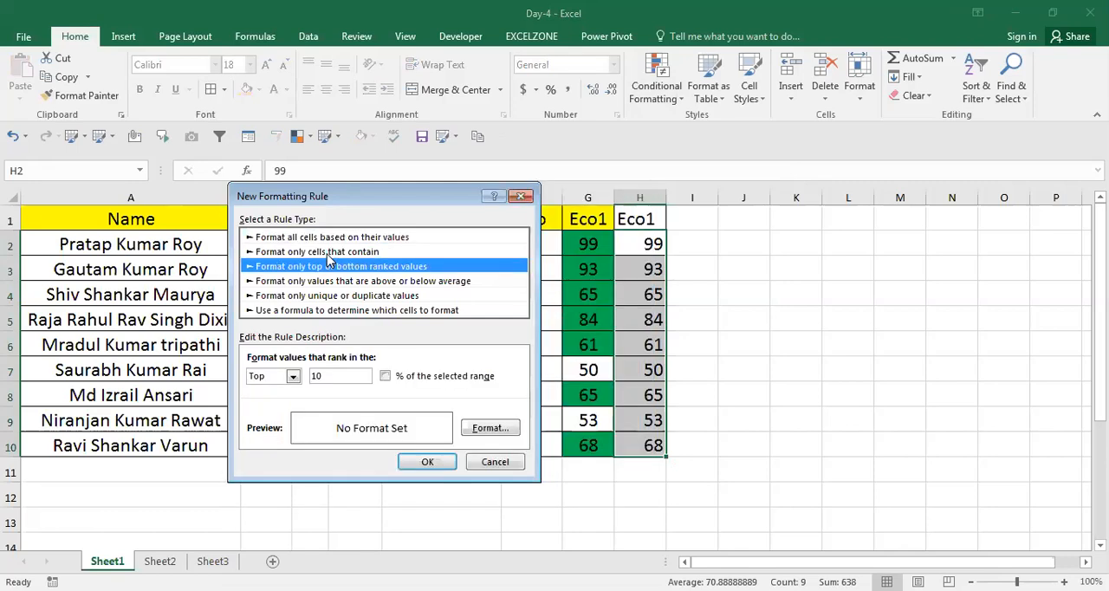
click(330, 251)
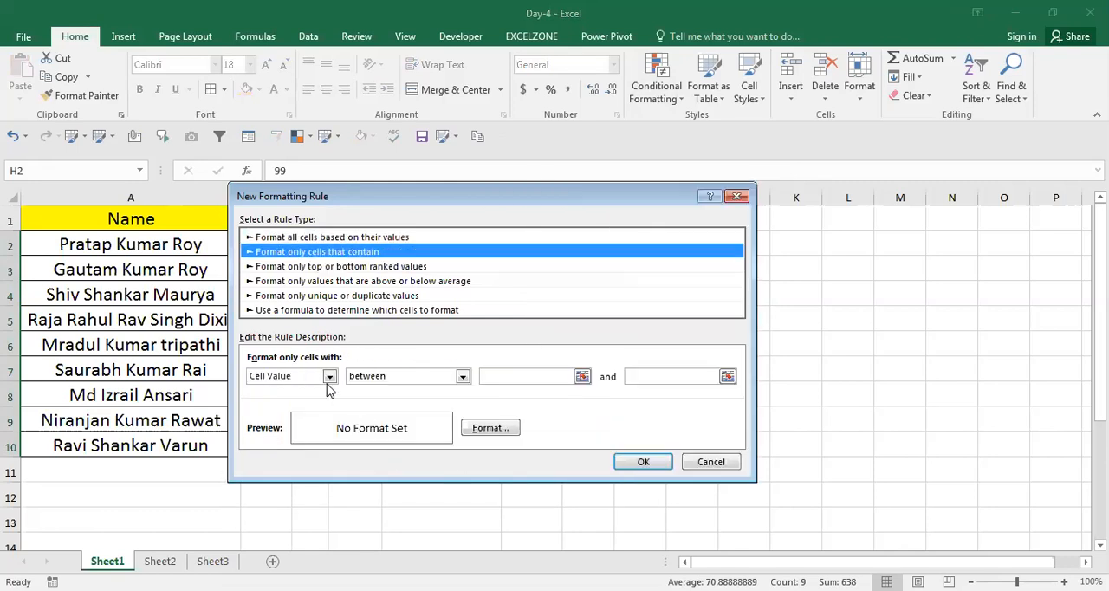
Set the rule's condition to cell value not between 60 and 100.
click(462, 375)
click(411, 406)
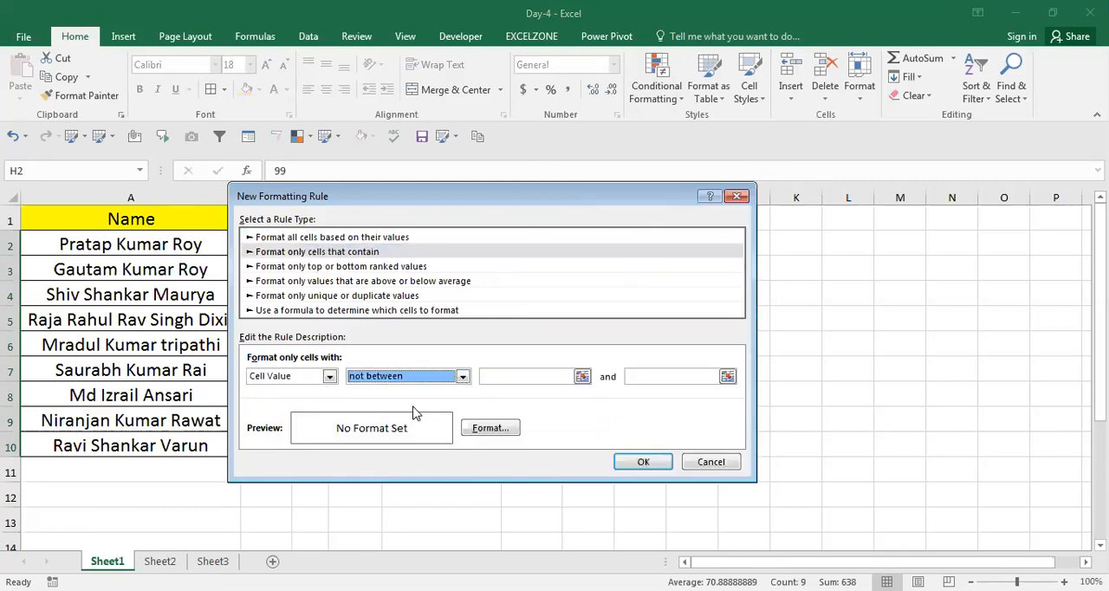
click(496, 376)
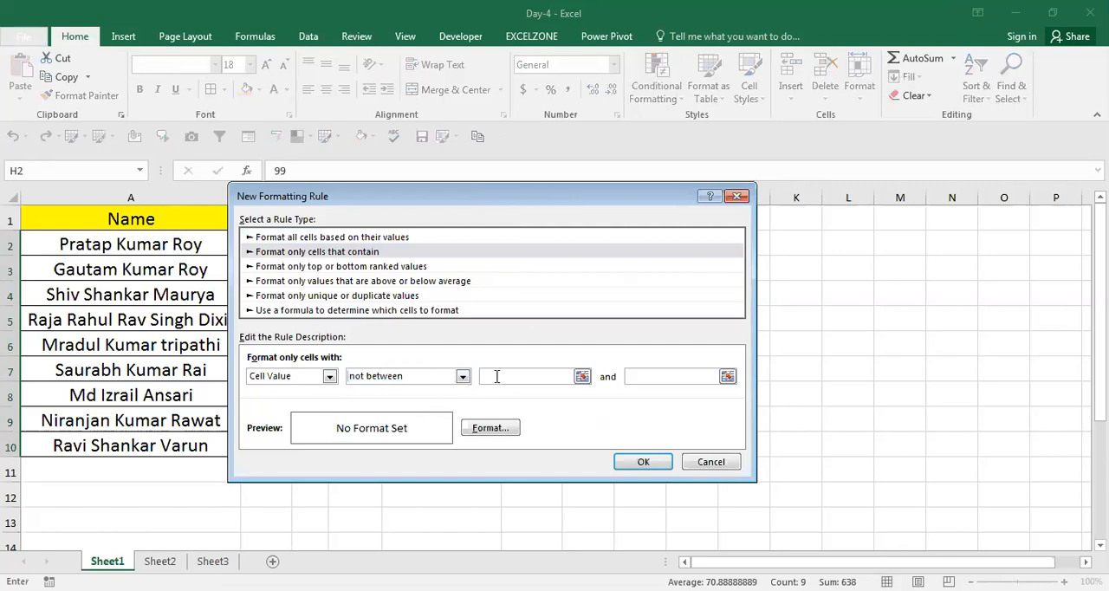
text(60)
click(688, 376)
text(100)
Give the new rule a light blue fill as its format.
click(482, 429)
click(345, 317)
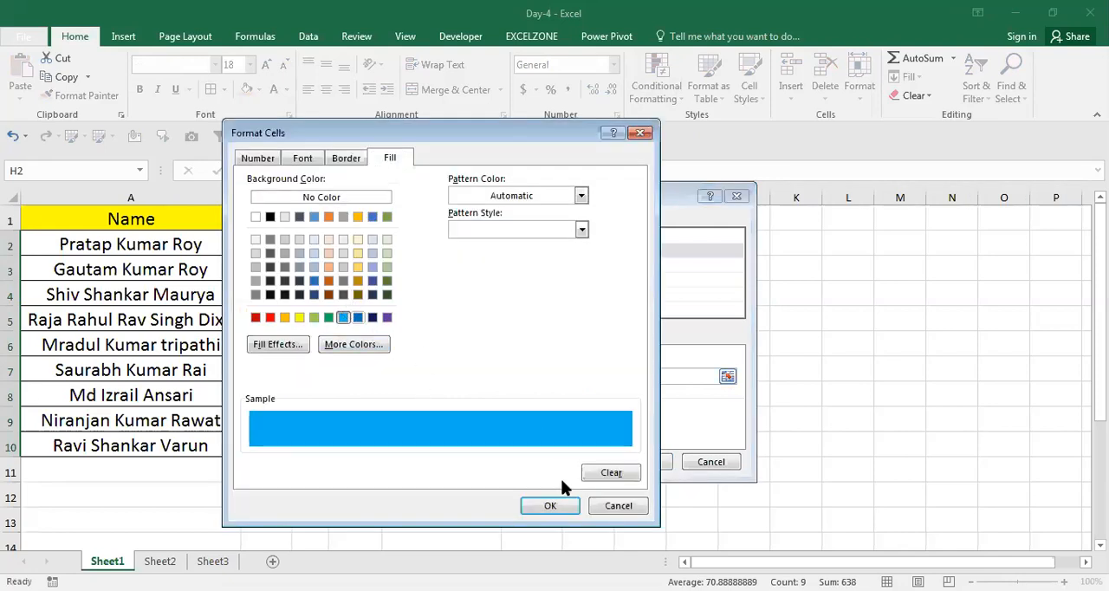
click(551, 506)
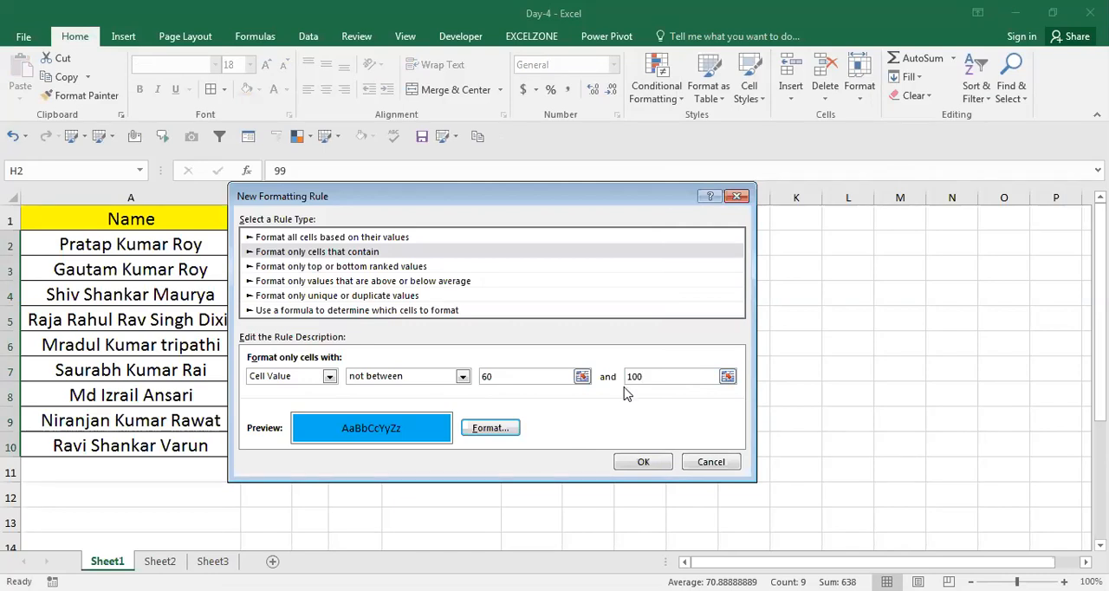
Switch the rule's condition to equal to and clear its comparison value.
click(462, 376)
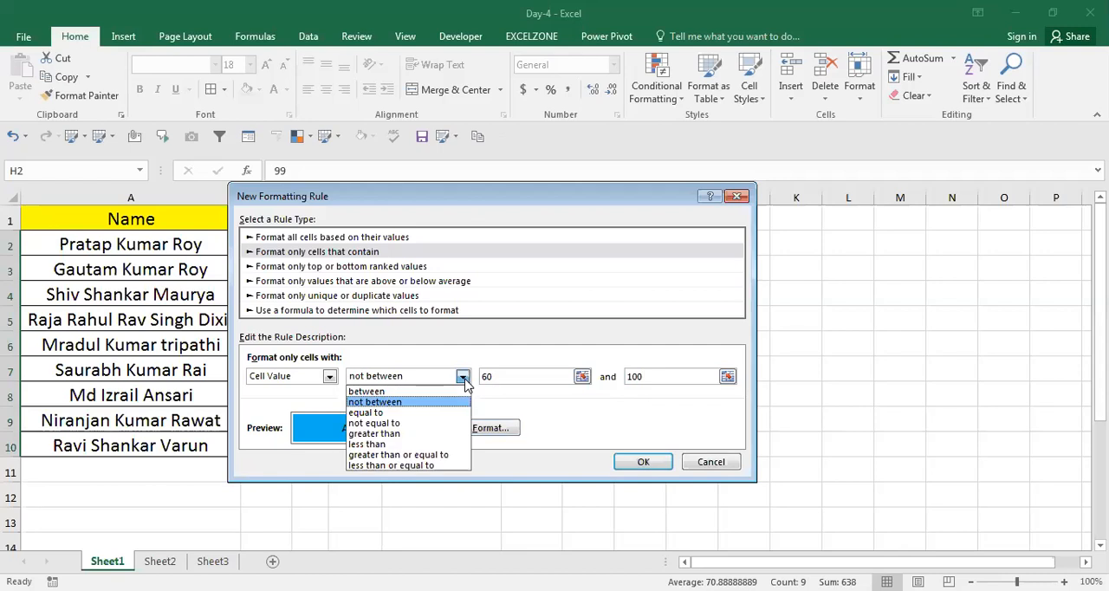
click(424, 413)
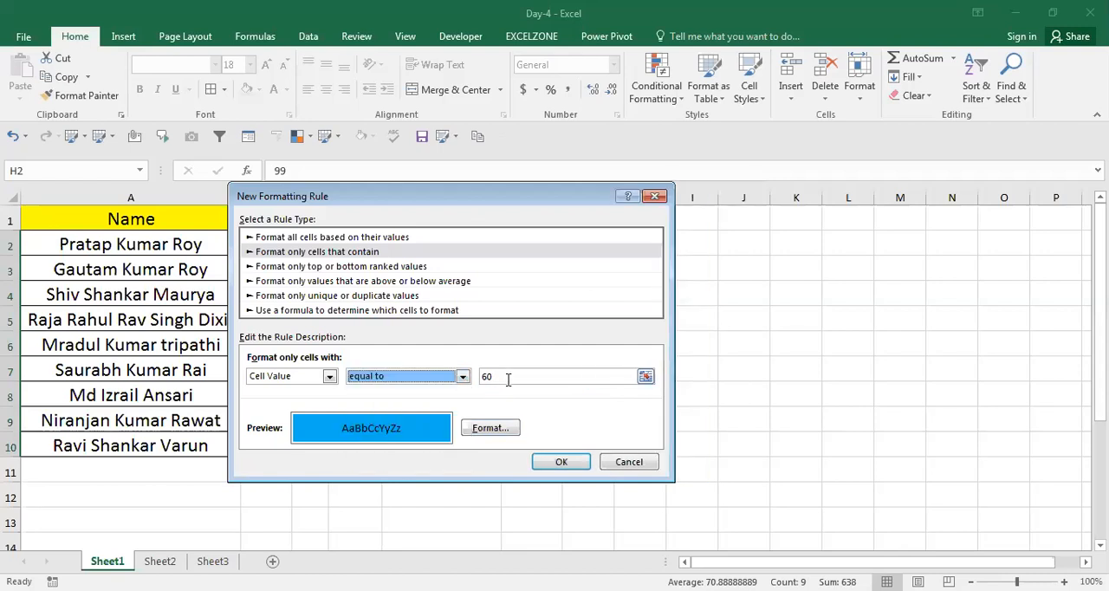
click(507, 377)
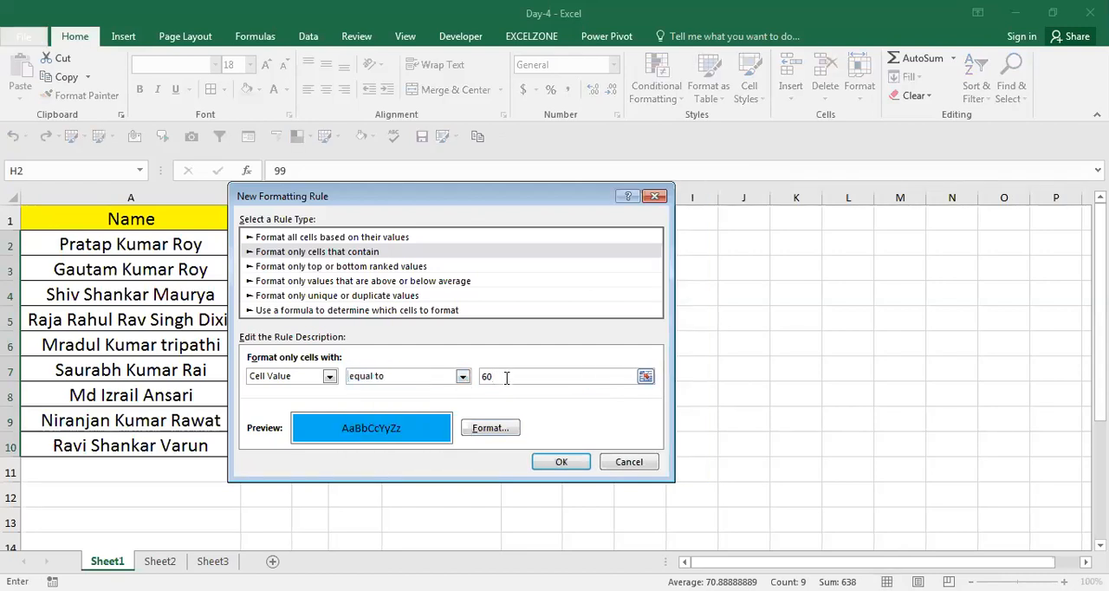
key(BackSpace)
key(BackSpace)
Try the rule condition not equal to 10, and switch the comparison to greater than.
click(462, 376)
click(414, 427)
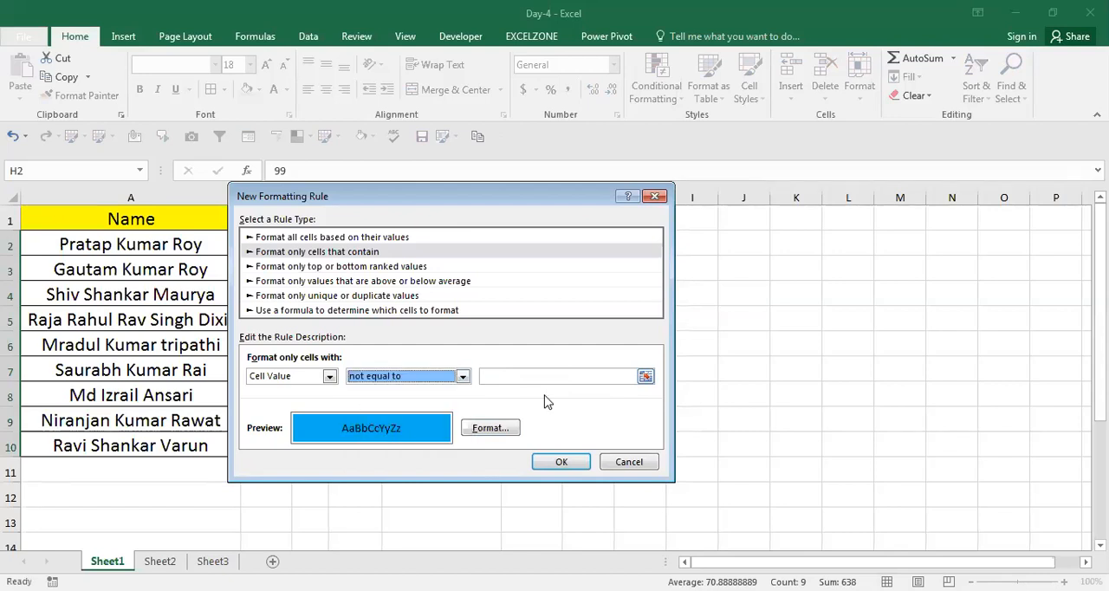
click(539, 375)
text(10)
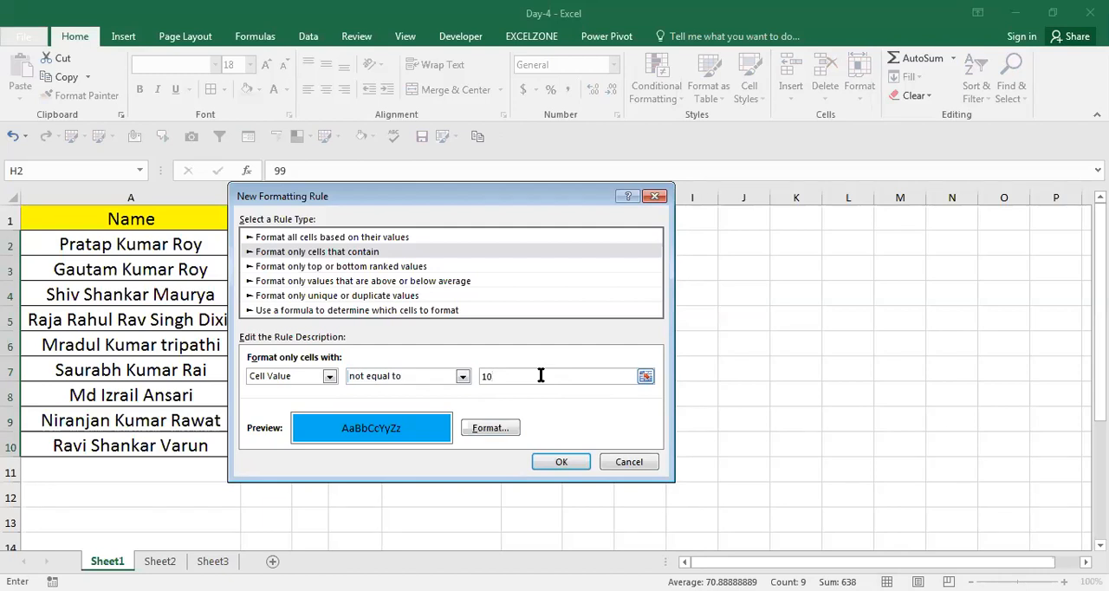
click(464, 377)
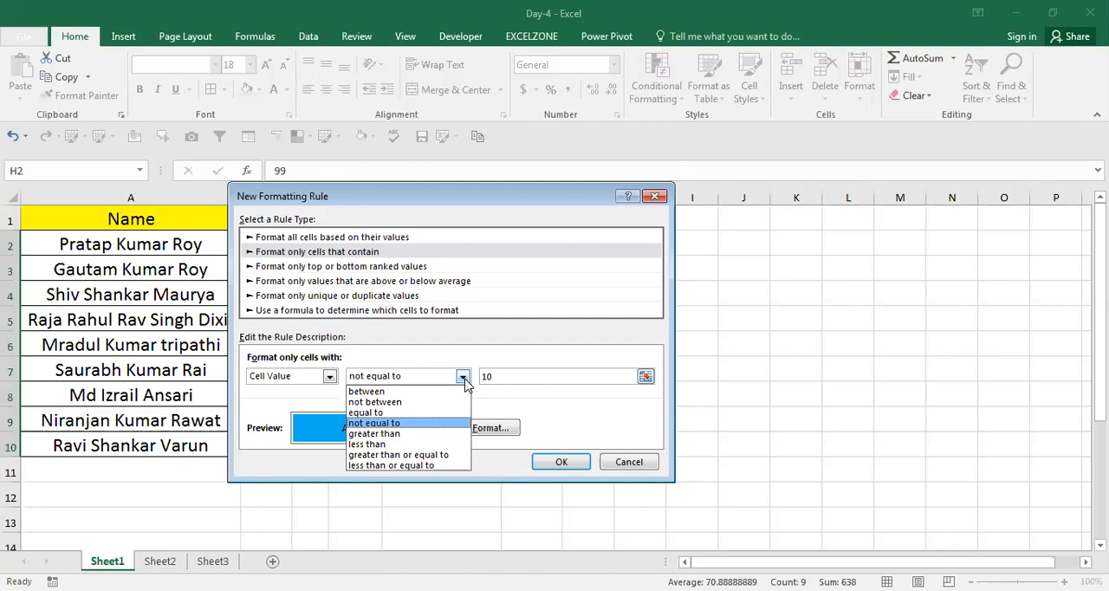
click(425, 434)
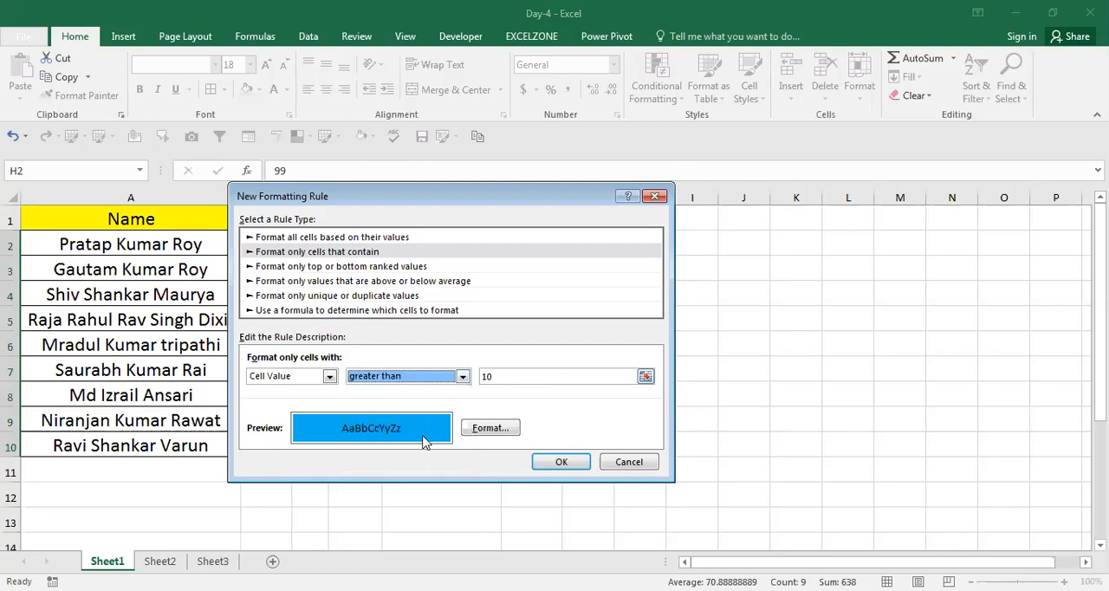
Set the rule's condition to cell value less than 10.
click(465, 377)
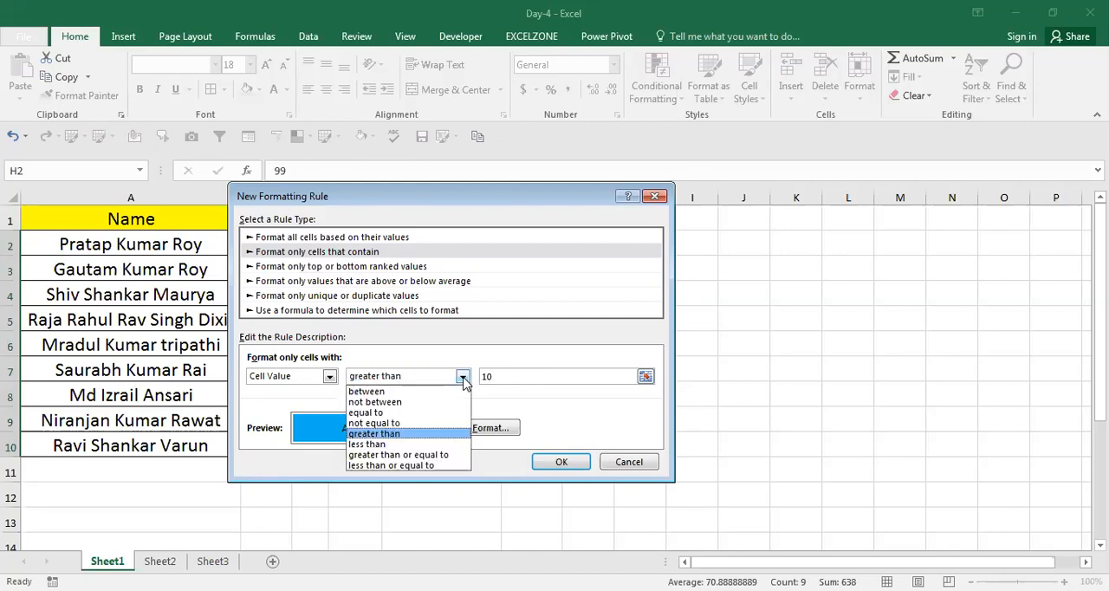
click(421, 444)
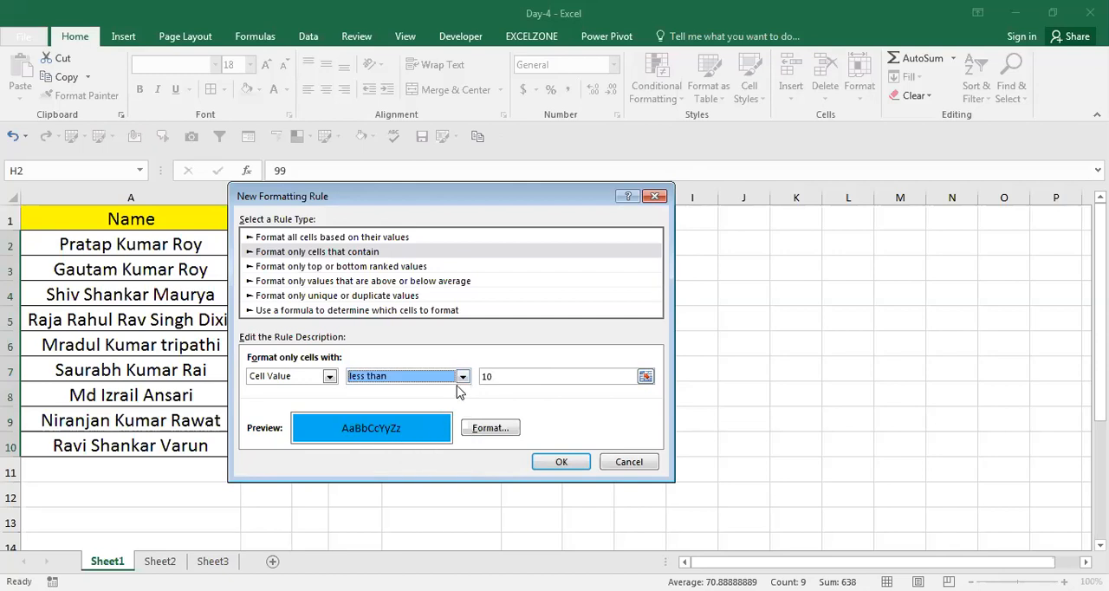
click(491, 379)
key(BackSpace)
key(BackSpace)
text(10)
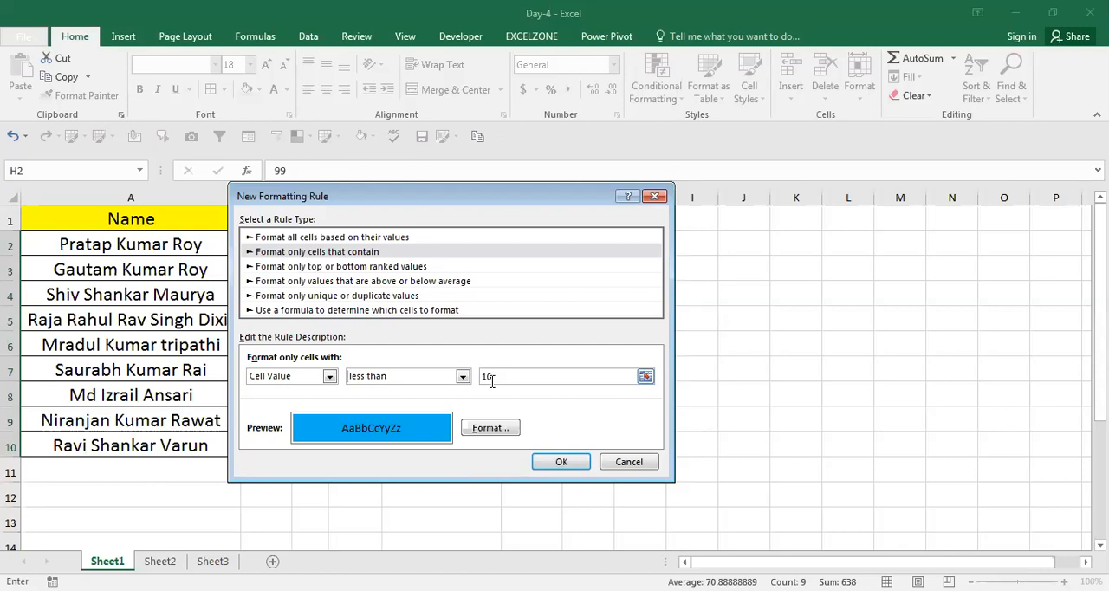
click(462, 376)
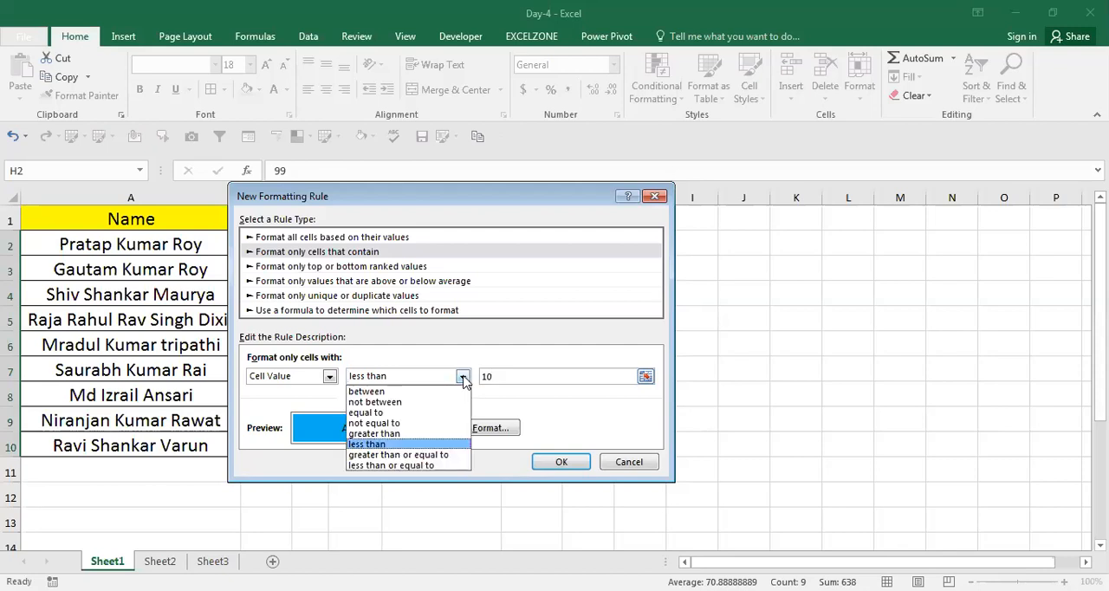
click(431, 433)
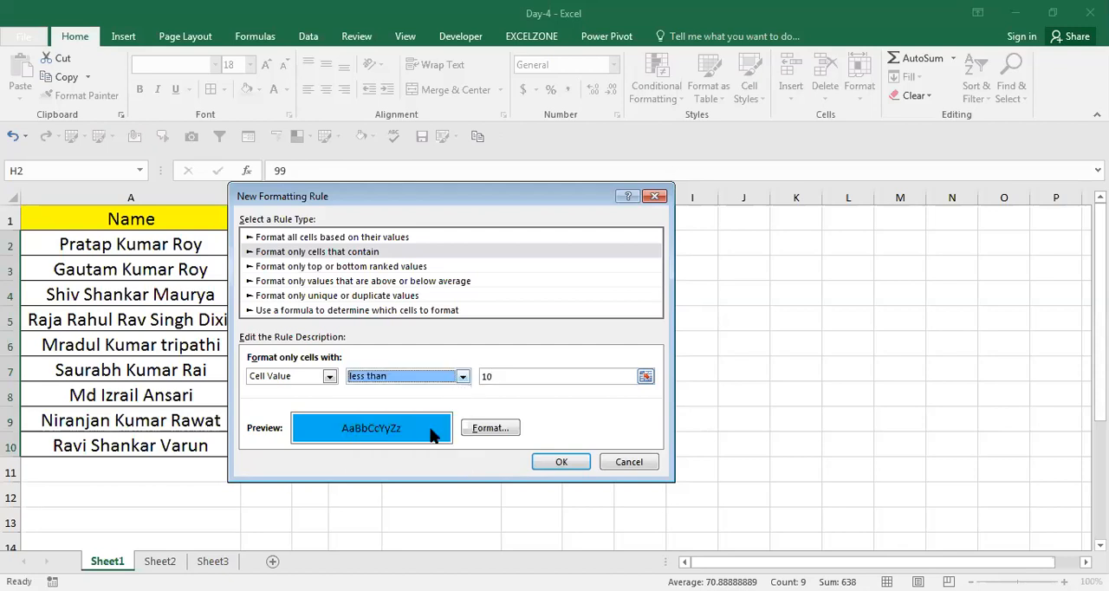
Try the rule condition cell value greater than or equal to 80.
click(463, 376)
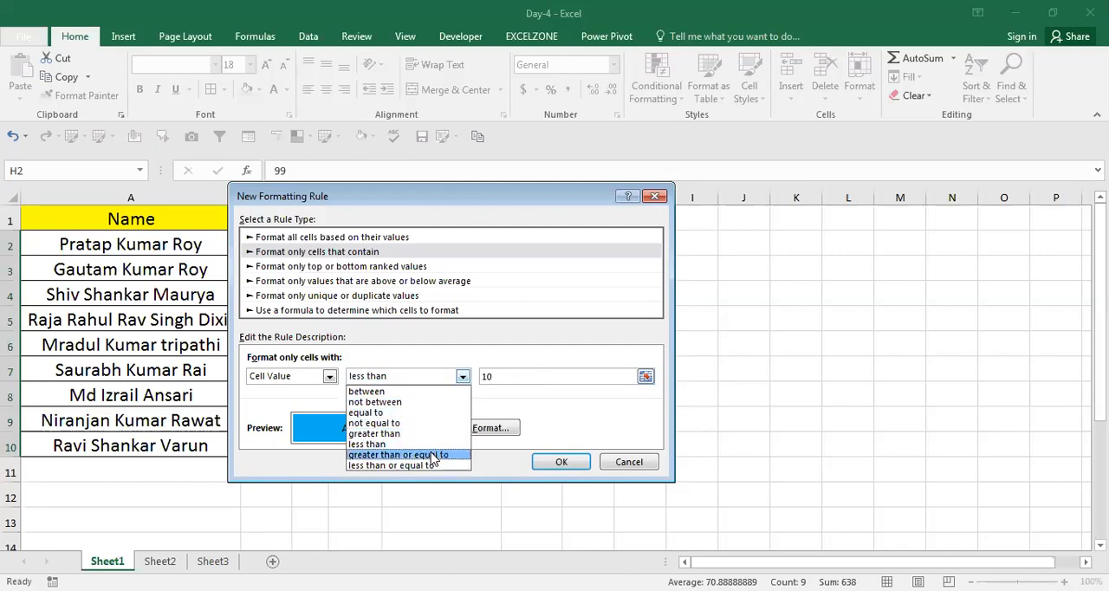
click(433, 455)
click(500, 378)
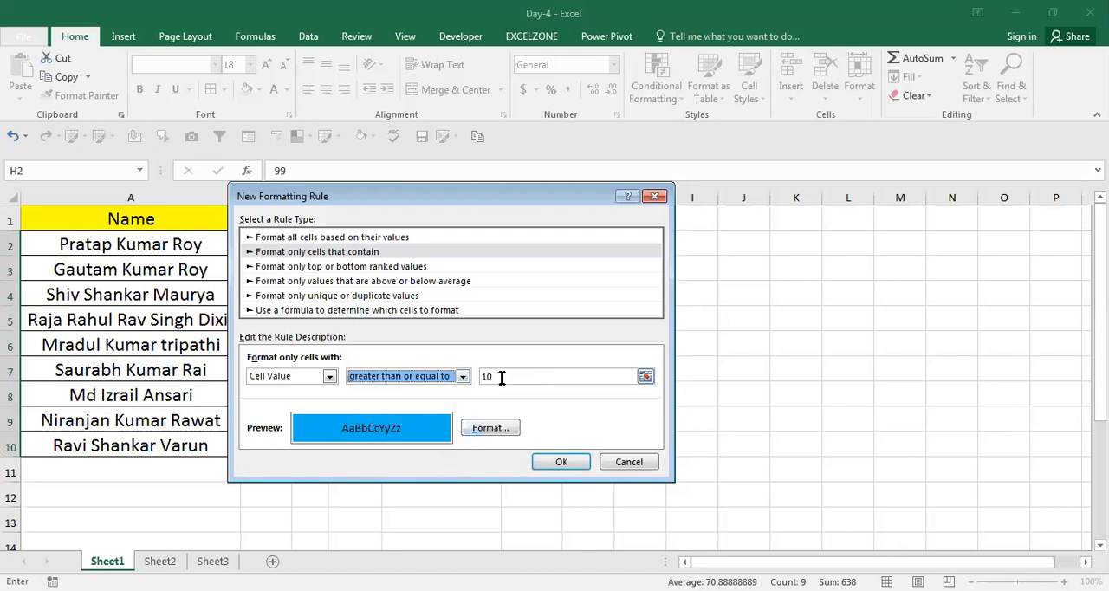
key(BackSpace)
key(BackSpace)
text(80)
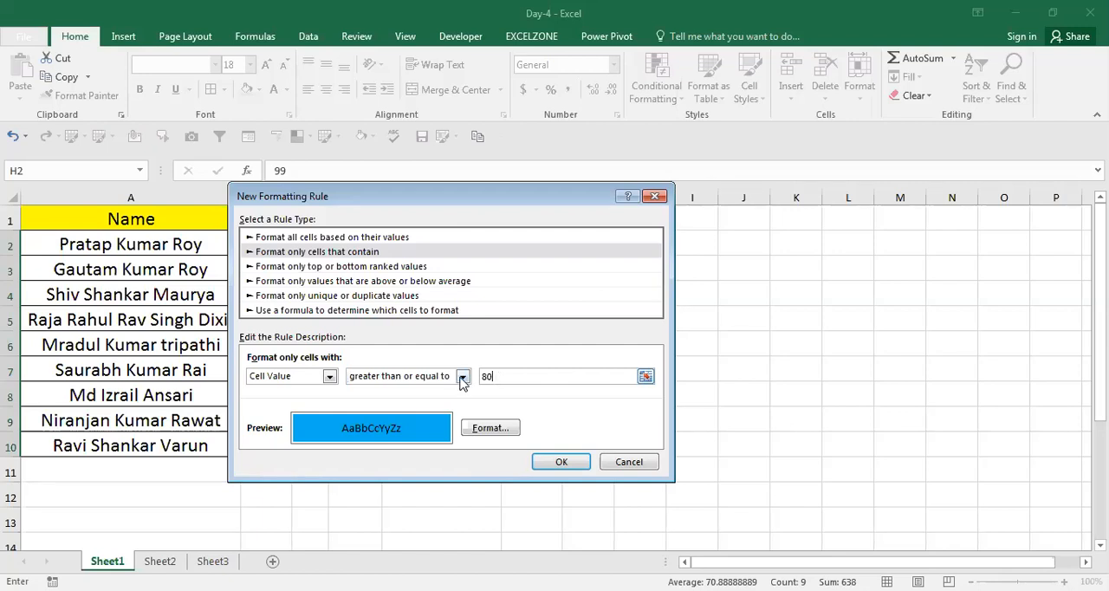
Try the rule condition cell value less than or equal to 10.
click(463, 376)
click(415, 465)
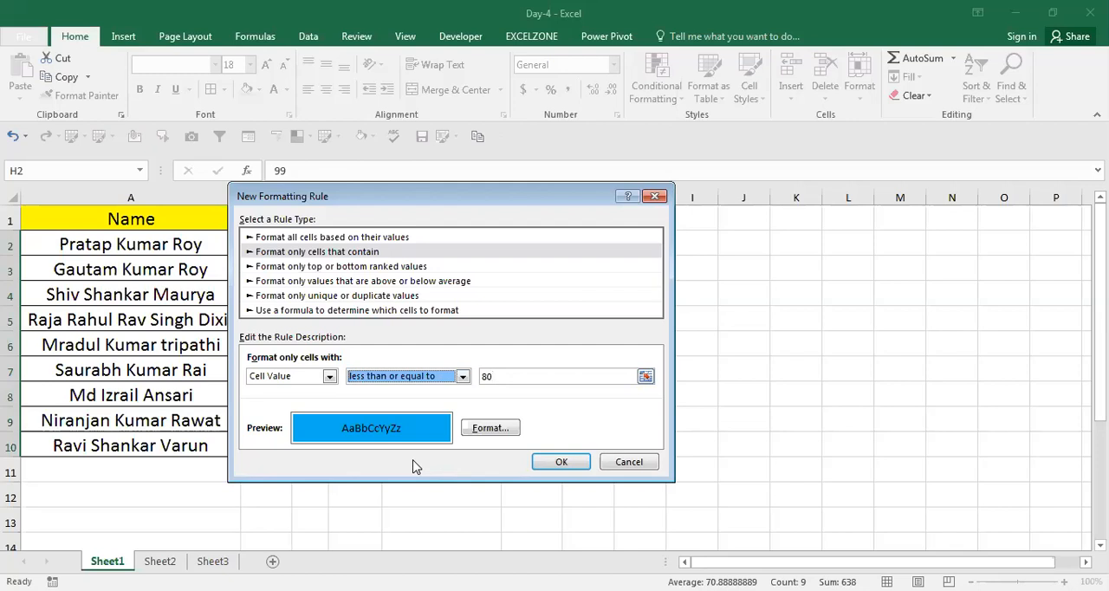
click(500, 376)
key(BackSpace)
key(BackSpace)
text(10)
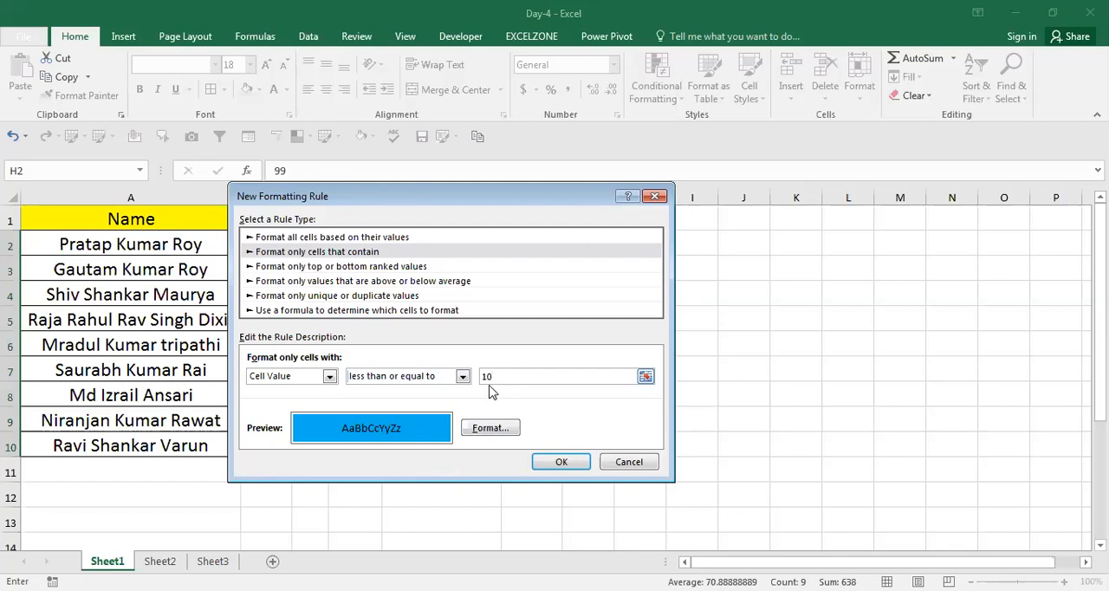
Switch the rule's target to Specific Text and cancel the new rule.
click(329, 377)
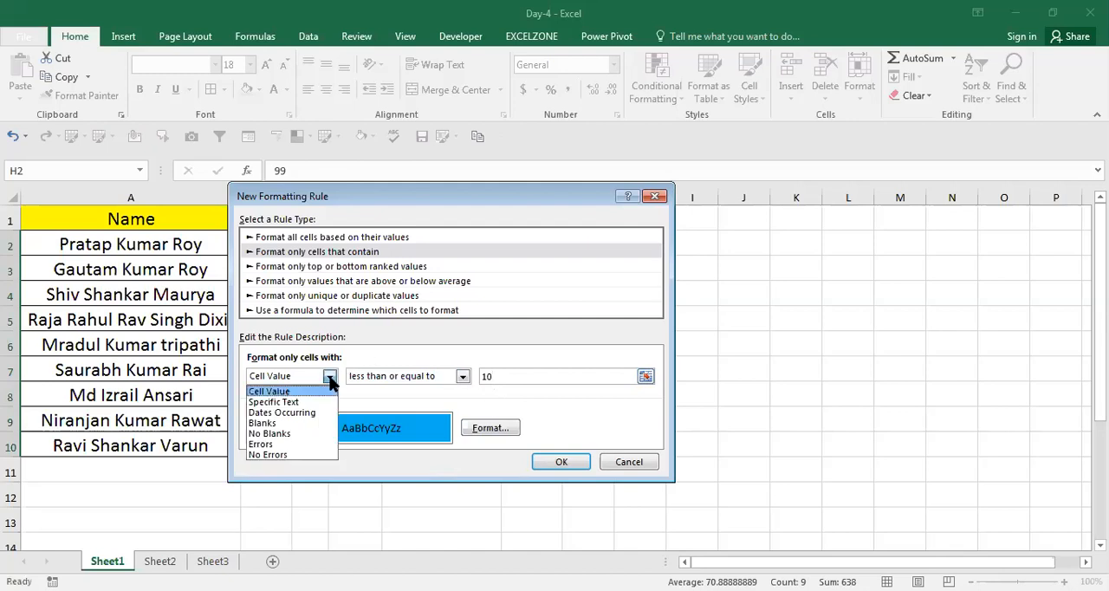
click(286, 402)
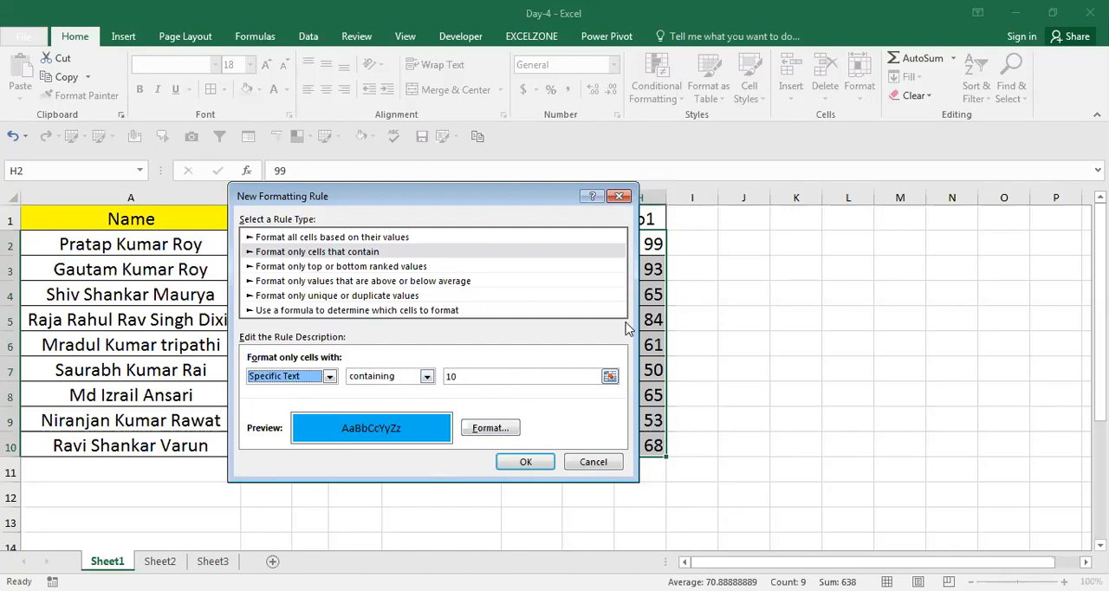
click(595, 461)
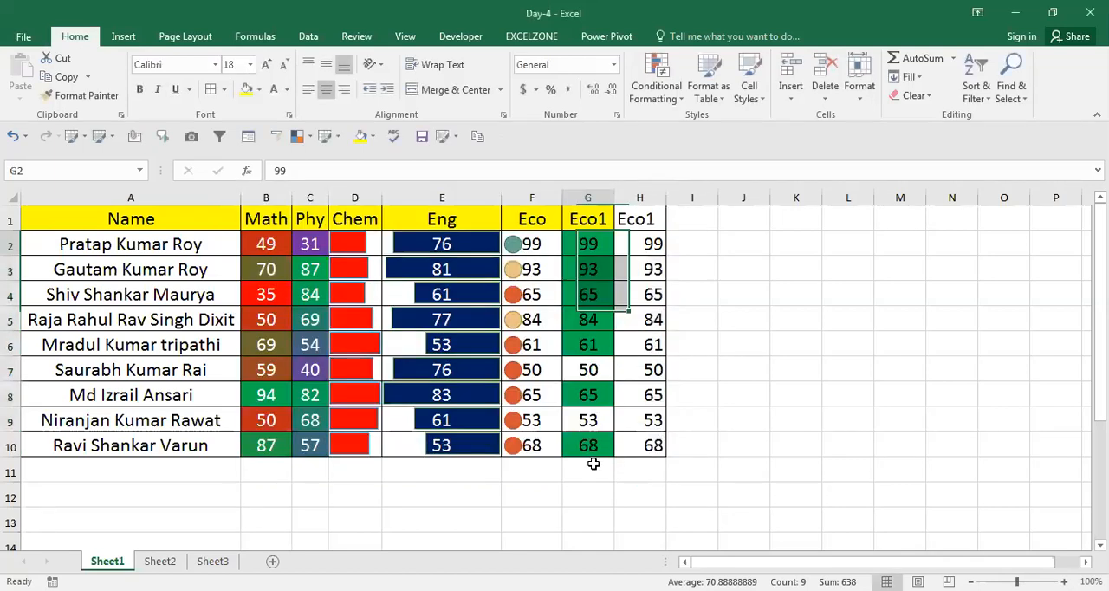
Copy the Name column A1:A10 and paste it starting at M1.
key(ctrl+Up)
key(ctrl+shift+Down)
key(ctrl+c)
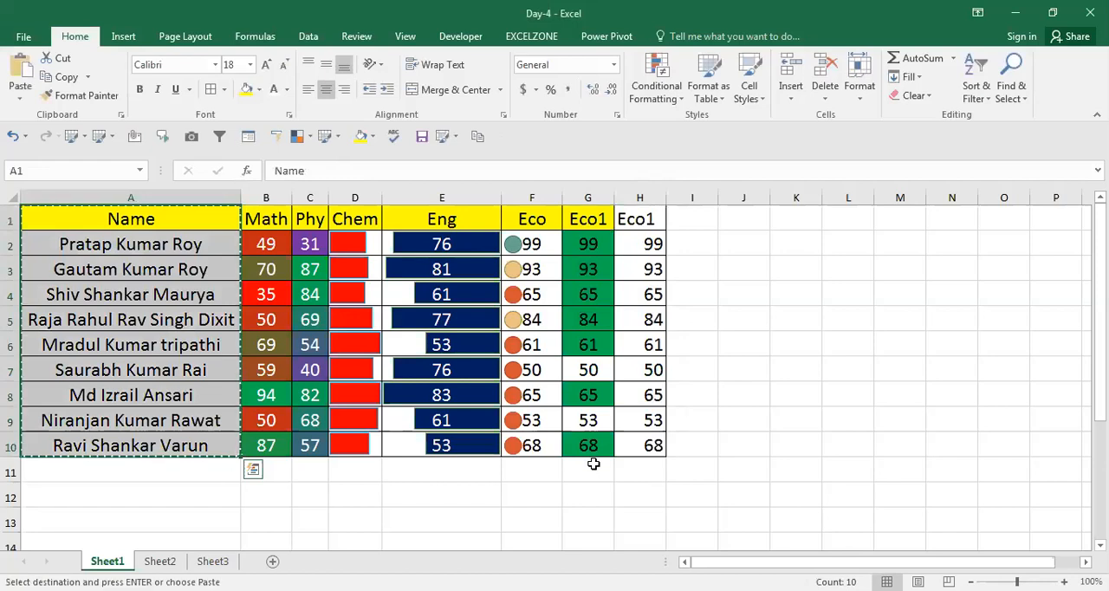
key(Right)
key(Right)
key(Right)
key(Right)
key(Right)
key(Right)
key(Right)
key(Right)
key(Right)
key(Right)
key(Right)
key(Right)
key(Right)
key(Right)
key(Right)
key(Right)
key(Right)
key(Right)
key(Right)
key(Right)
key(Right)
key(Right)
key(Left)
key(Left)
key(Left)
key(Left)
key(Left)
key(Left)
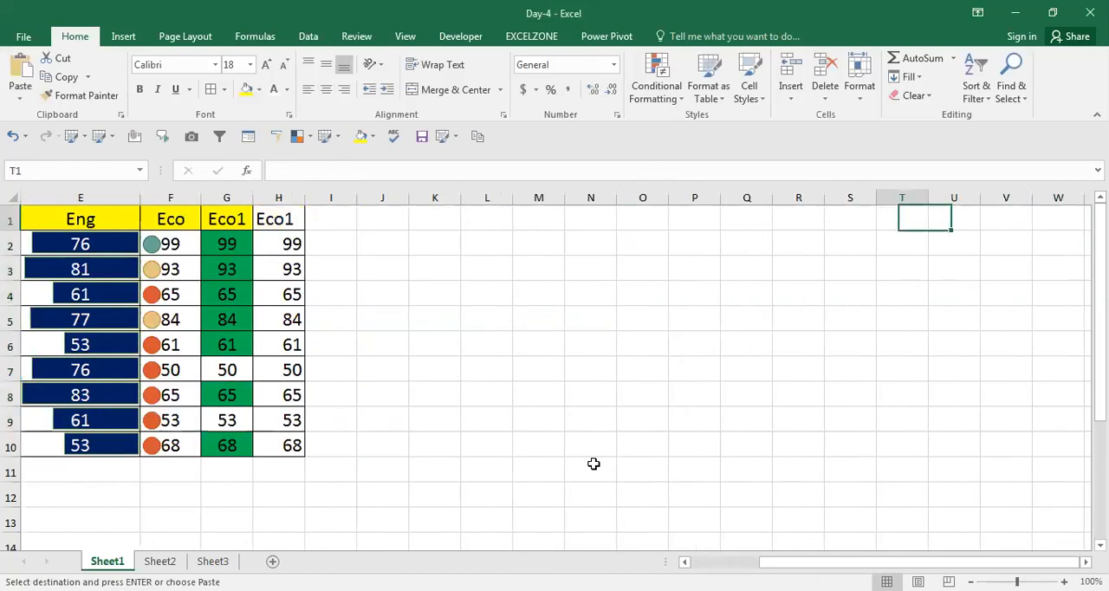
key(Left)
key(Left)
key(Left)
key(Left)
key(ctrl+v)
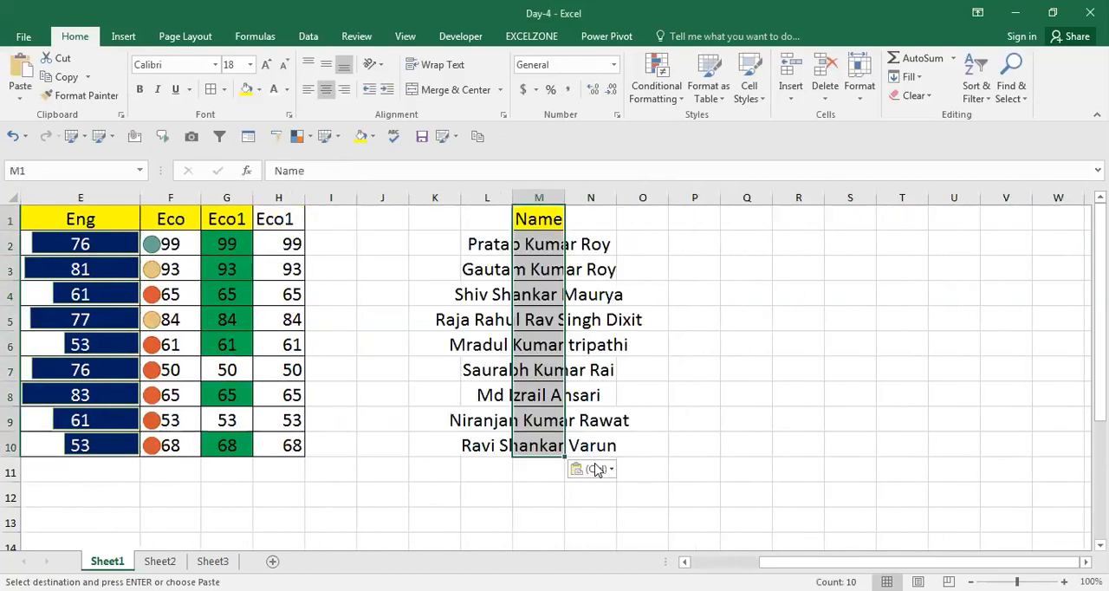
Autofit the width of column M to the pasted names and end copy mode.
key(alt)
key(h)
key(o)
key(i)
key(Down)
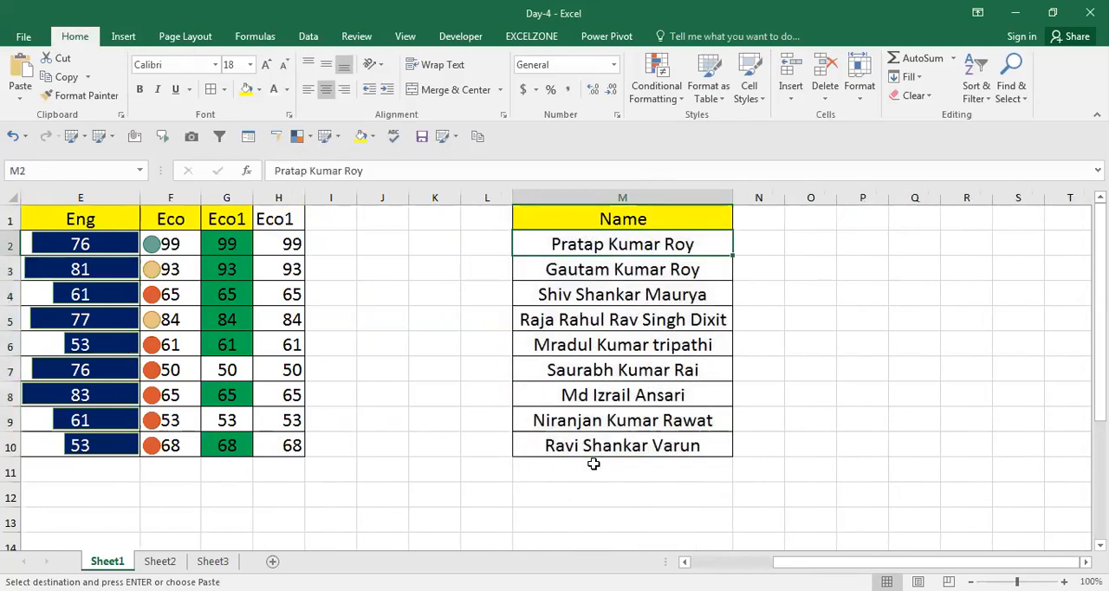
key(Escape)
key(ctrl+shift+Down)
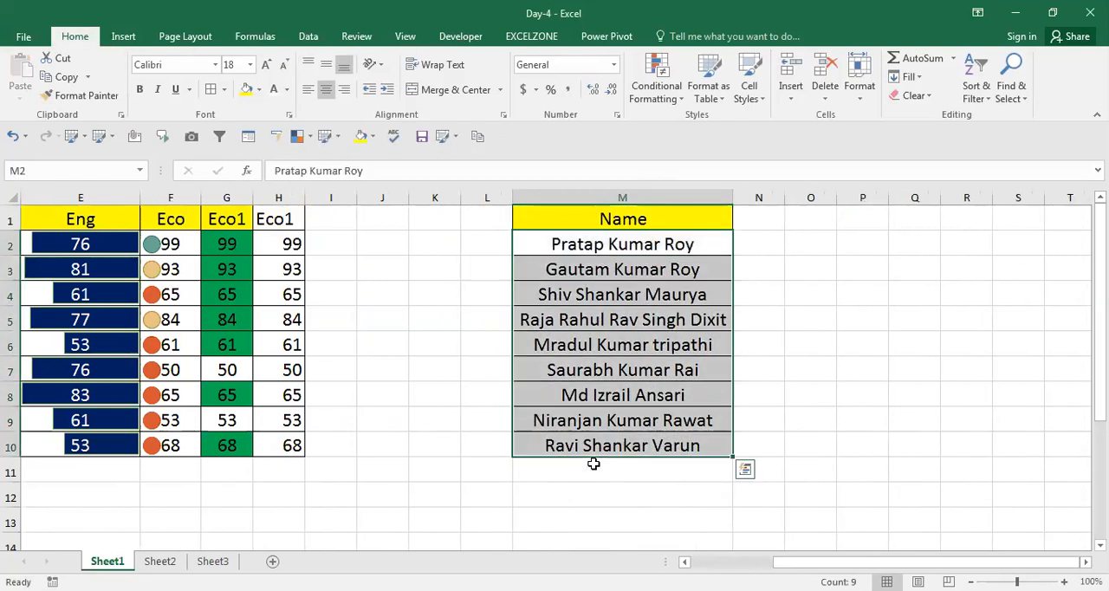
key(ctrl+q)
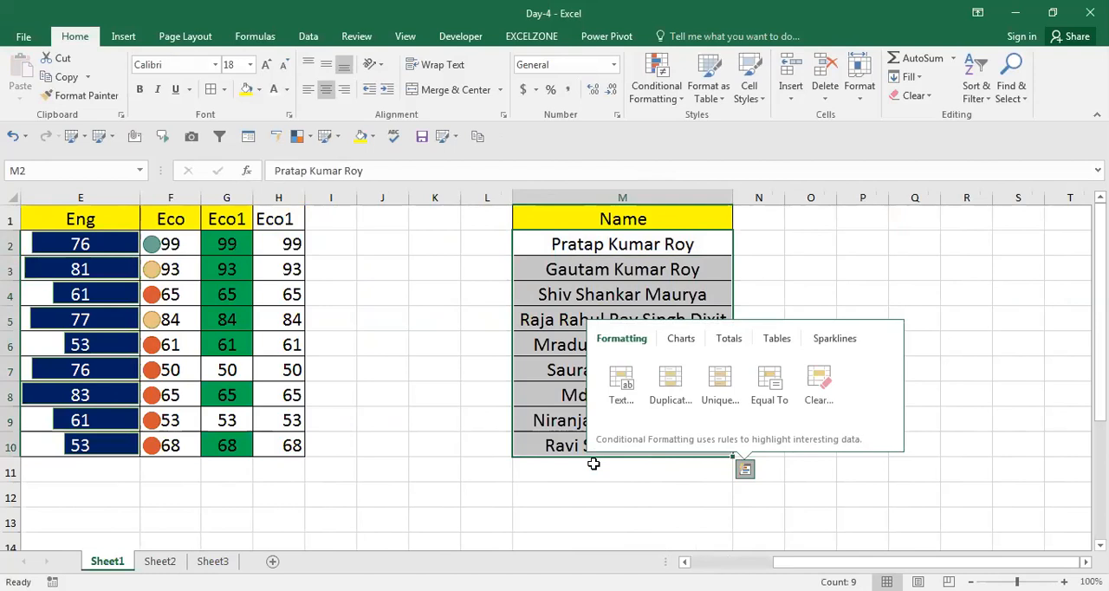
click(594, 468)
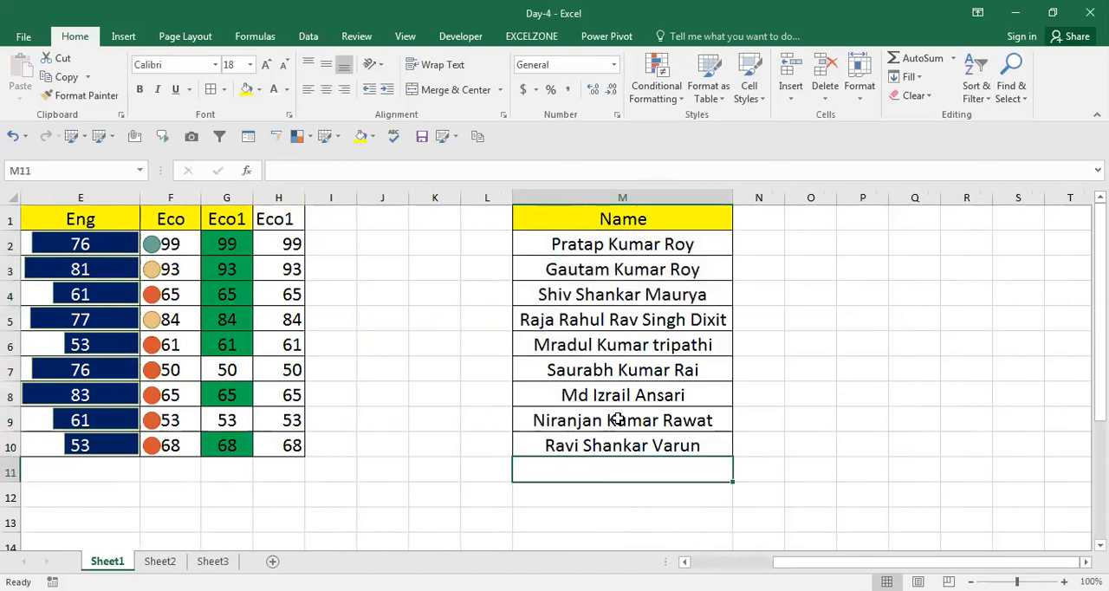
Start a new Format only cells that contain rule for M2:M10 based on Specific Text.
key(Up)
key(Up)
key(Down)
key(Up)
key(Up)
key(Up)
key(Up)
key(Up)
key(Up)
key(Up)
key(Up)
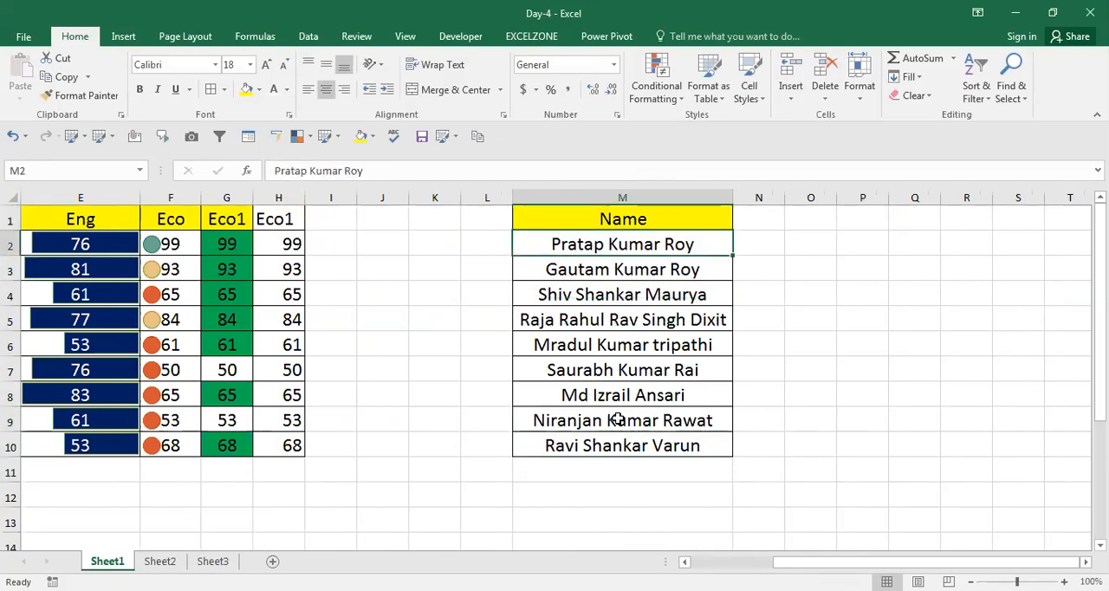
key(shift+Down)
key(shift+Down)
key(shift+Down)
key(shift+Down)
key(shift+Down)
key(shift+Down)
key(shift+Down)
key(shift+Down)
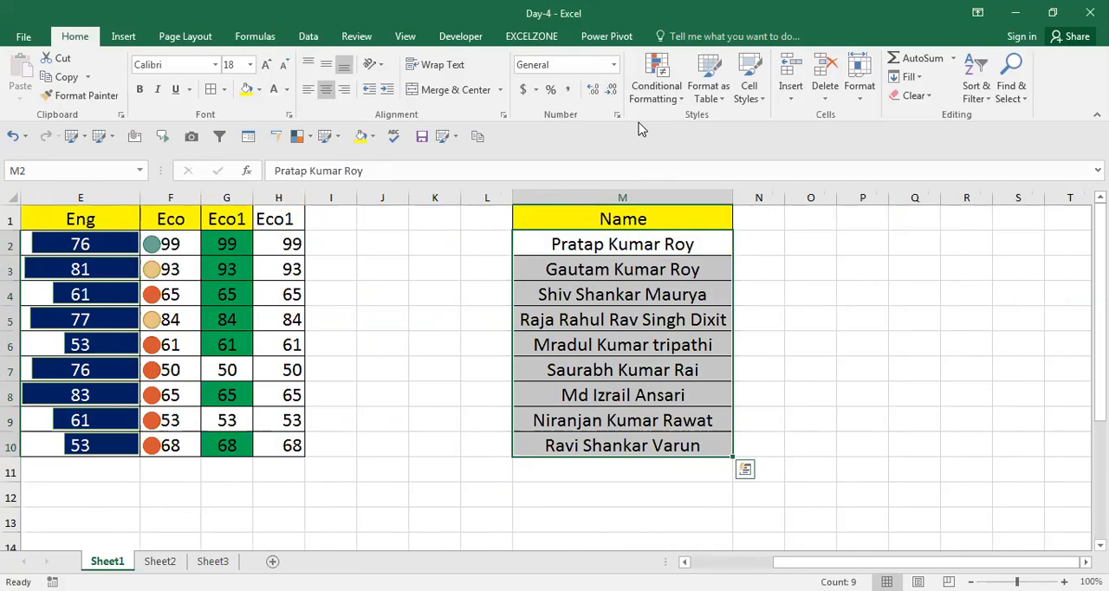
click(680, 100)
click(669, 299)
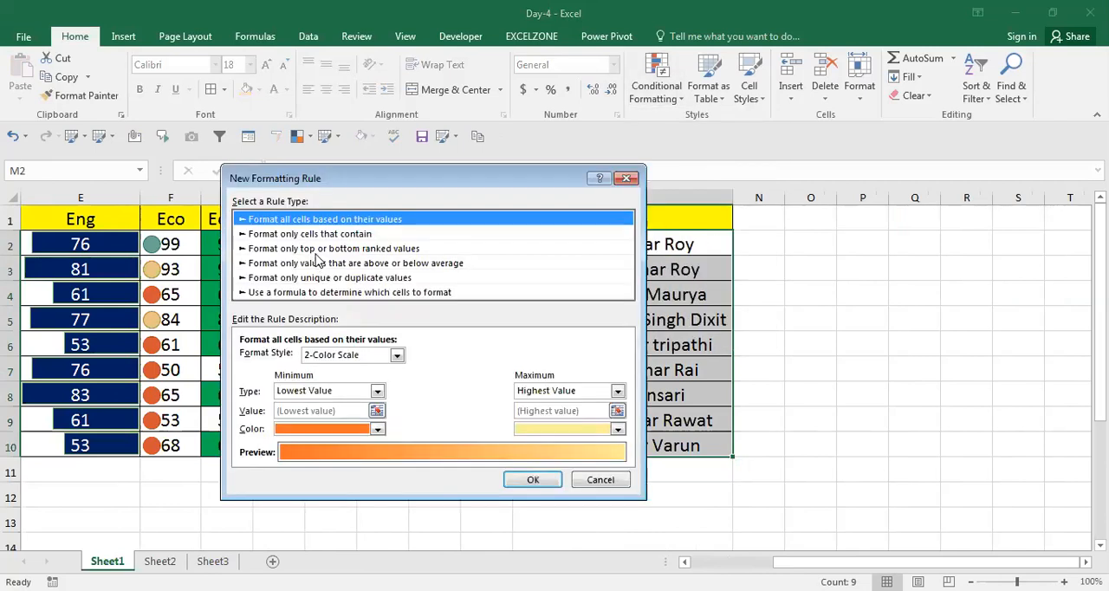
click(318, 235)
click(321, 357)
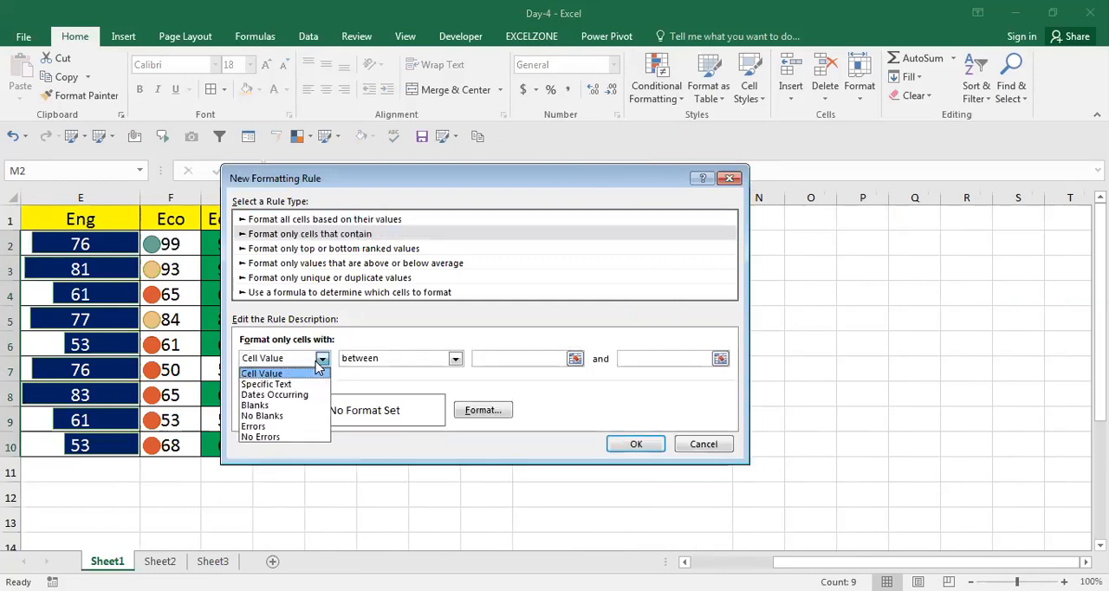
click(293, 384)
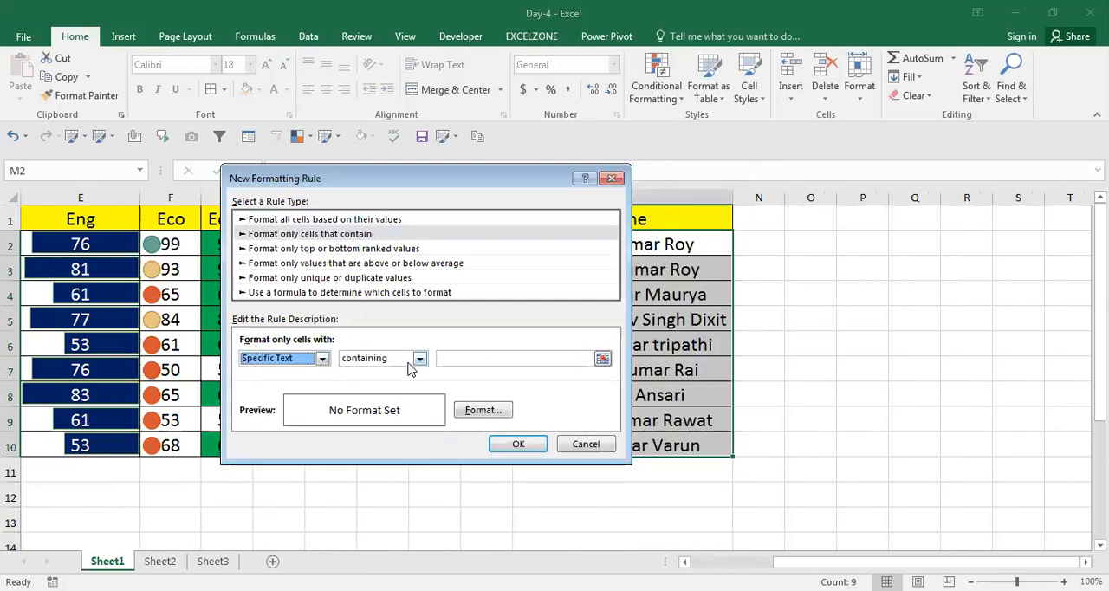
Enter the full name from M2 in lowercase apart from its first letter as the text the cells must contain.
click(453, 358)
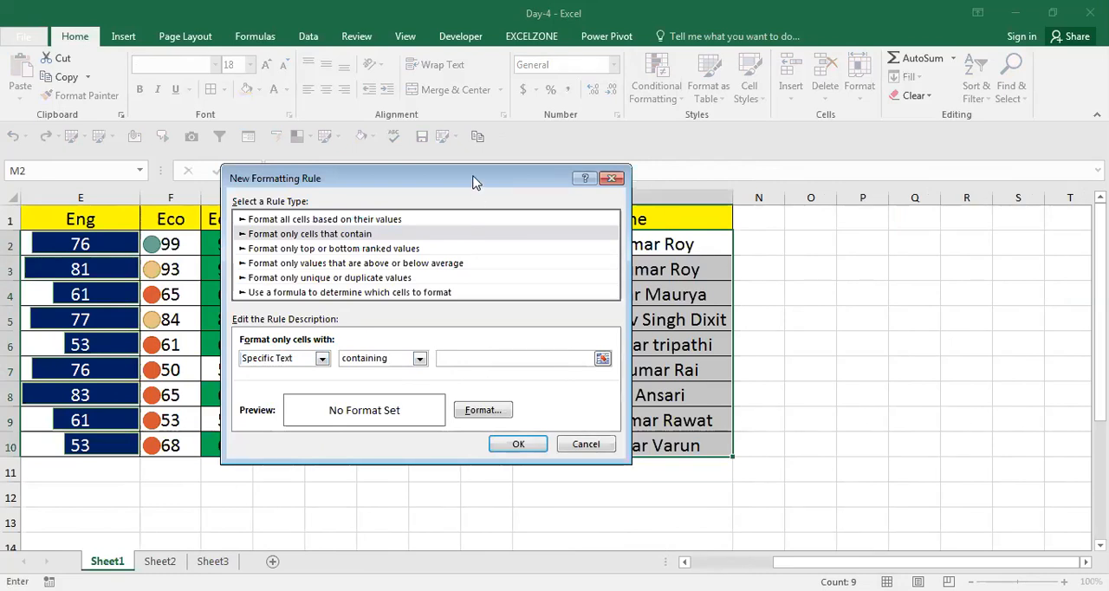
drag(474, 182, 354, 168)
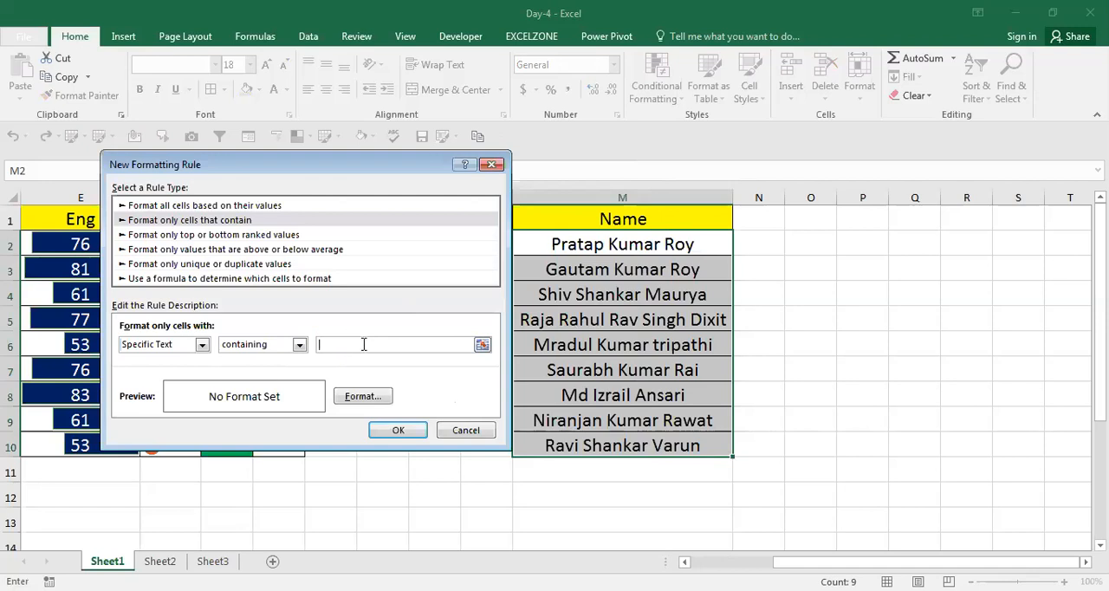
Give the specific-text rule a light blue fill and apply it to the name list.
click(363, 396)
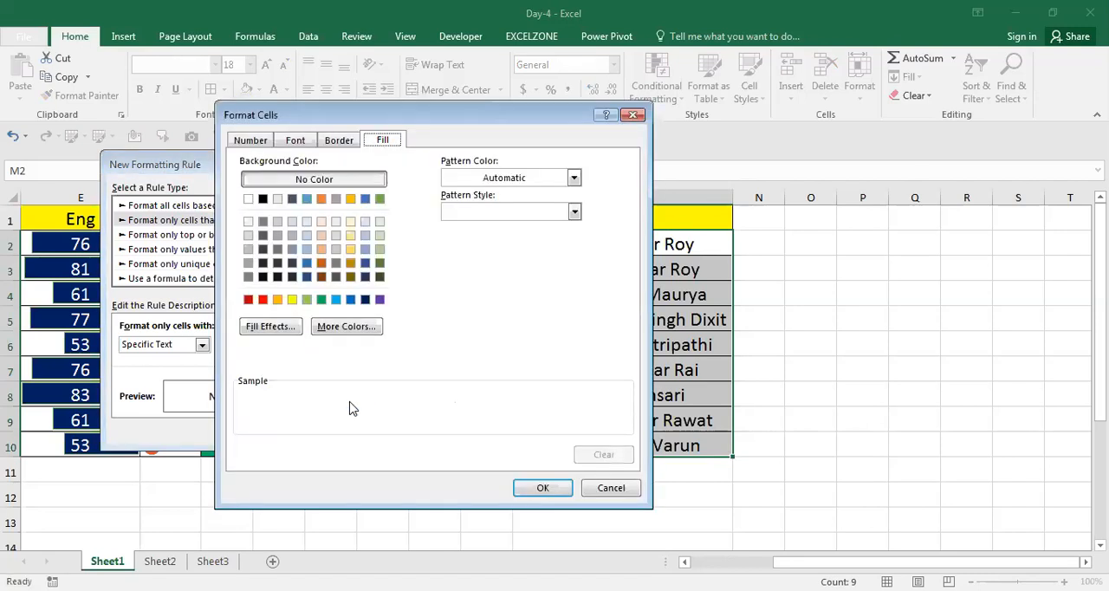
click(335, 299)
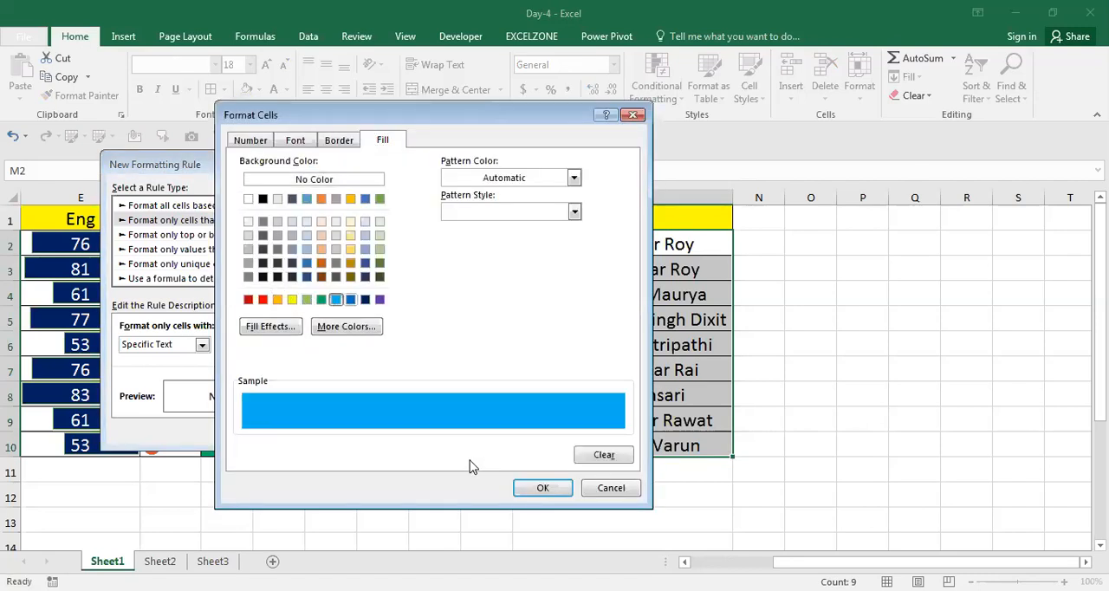
click(543, 488)
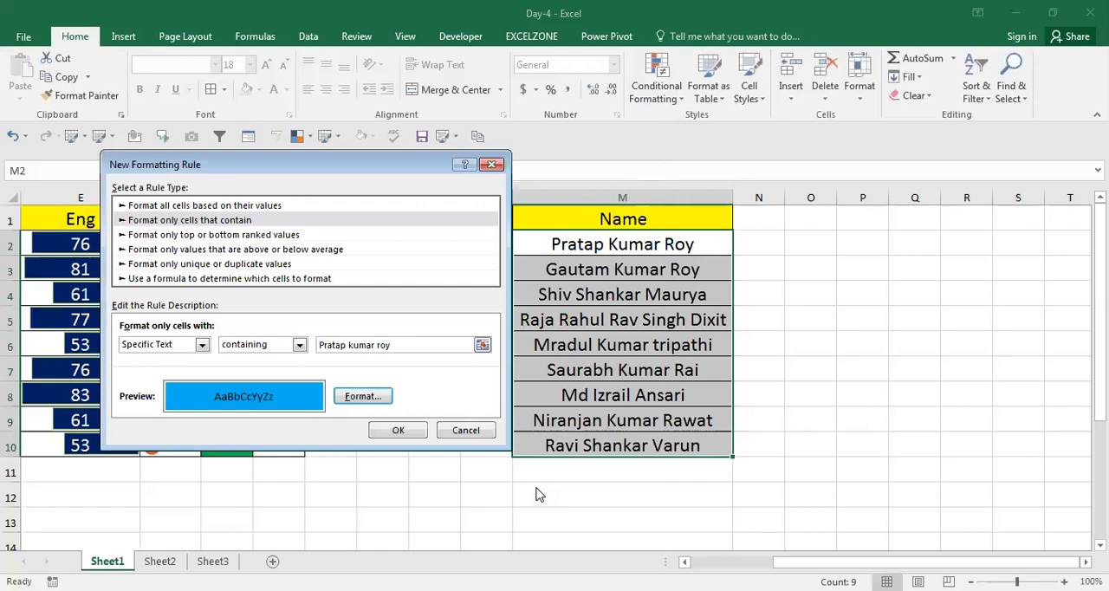
click(400, 431)
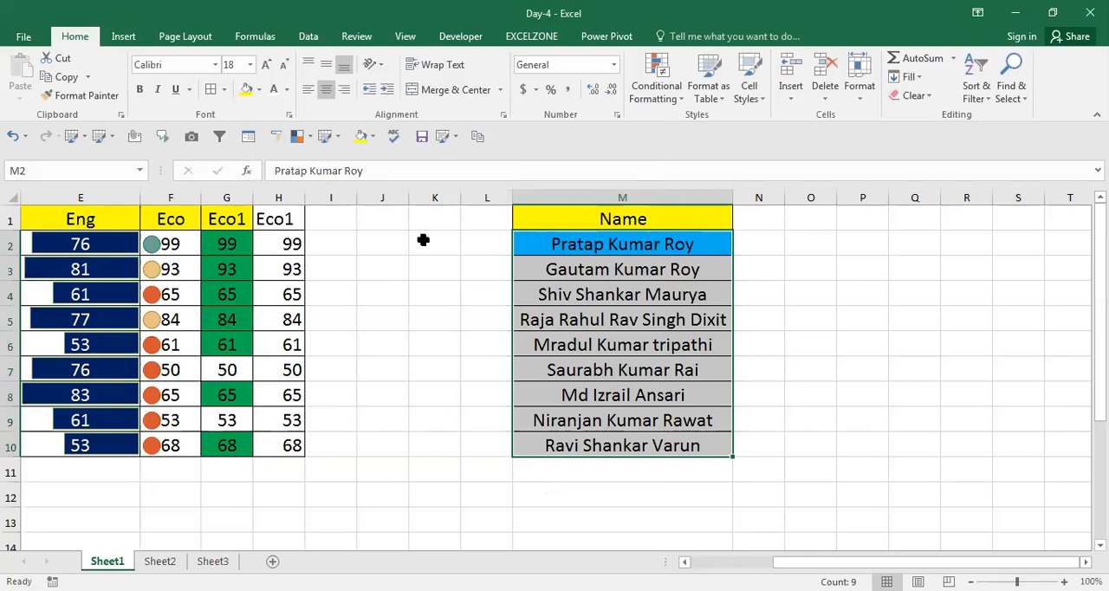
Copy the highlighted name in M2 over the name in M6.
key(ctrl+shift+Up)
key(ctrl+c)
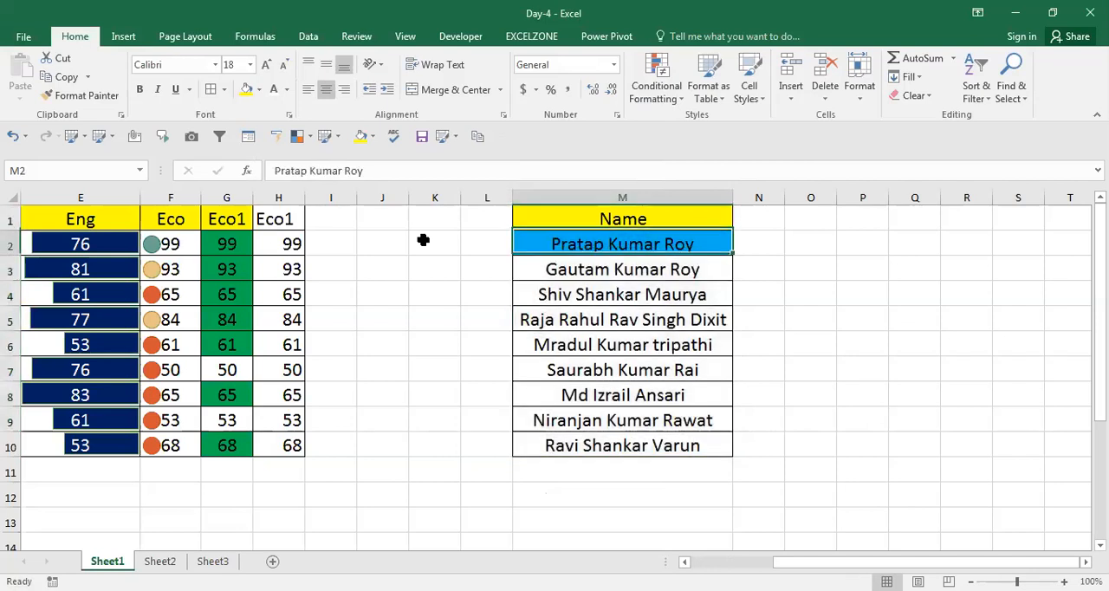
key(Down)
key(Down)
key(Down)
key(Down)
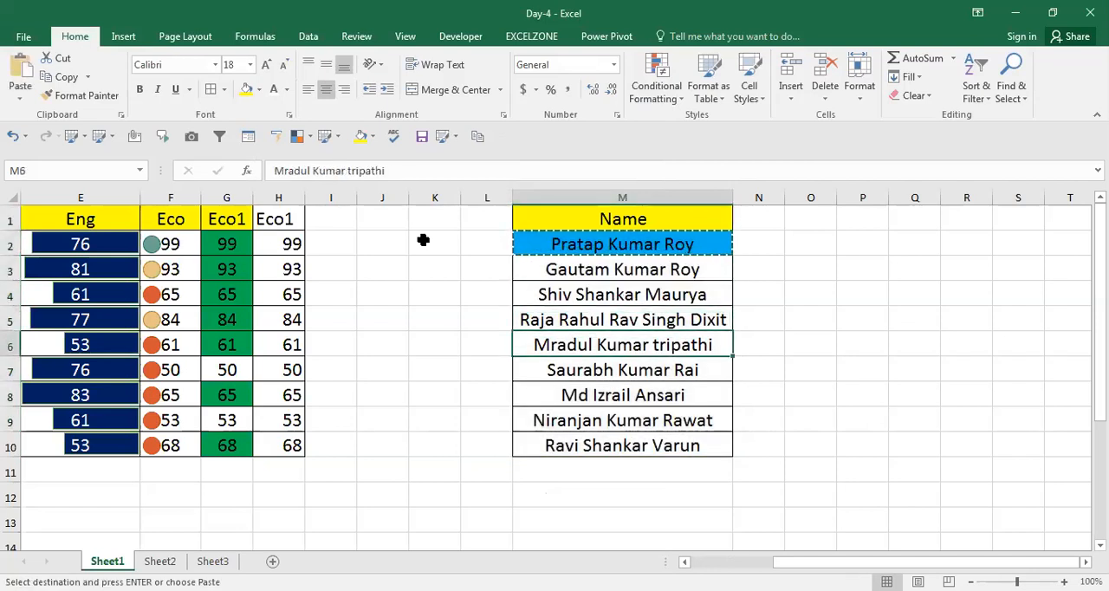
key(ctrl+v)
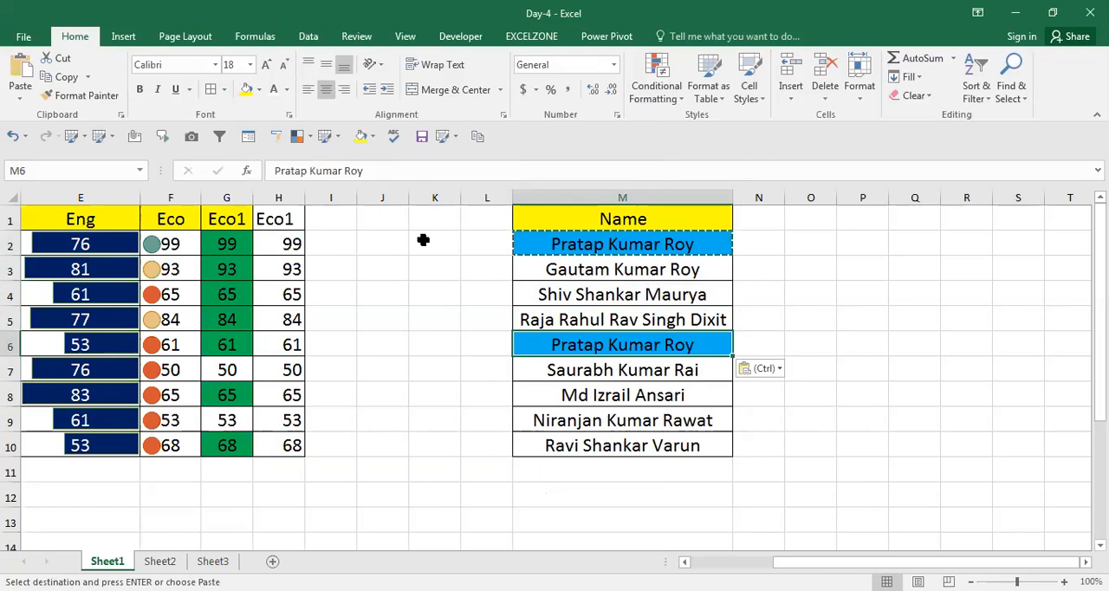
key(Escape)
key(ctrl+Up)
key(Down)
key(ctrl+shift+Down)
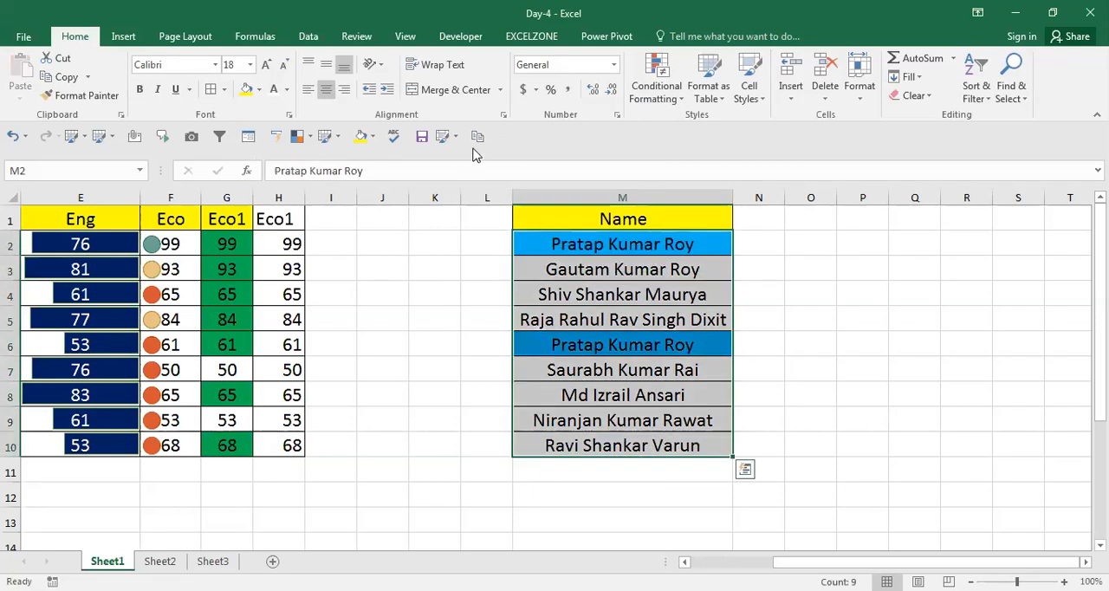
key(ctrl+c)
key(Right)
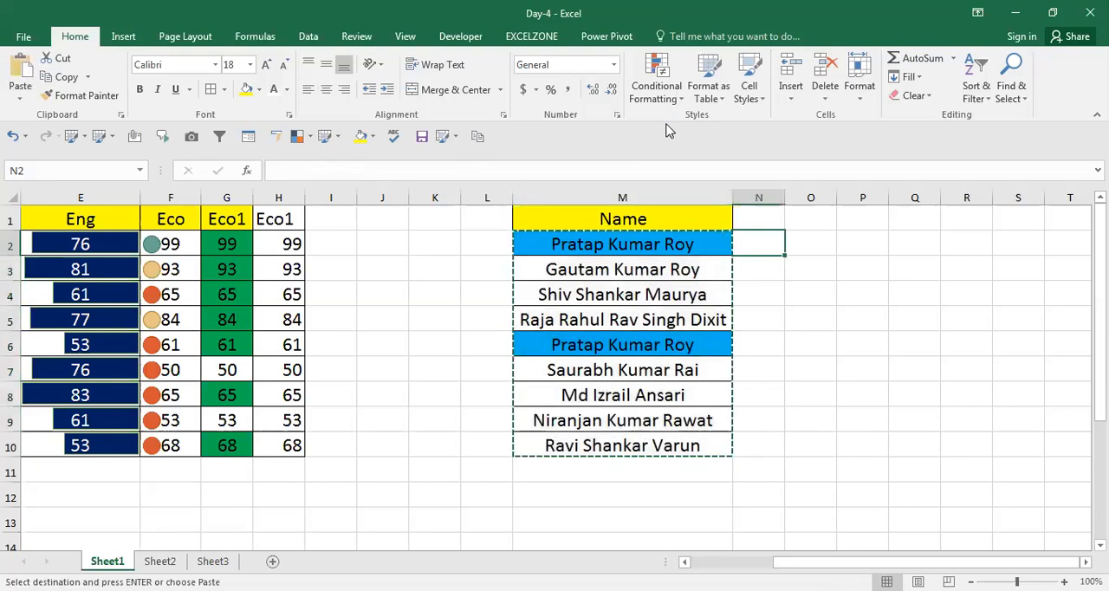
key(Right)
key(Right)
key(Right)
Copy the name list M1:M10 without its formatting to R1:R10 and fit the width of column R.
key(Right)
key(Left)
key(Left)
key(Left)
key(Left)
key(Left)
key(Up)
key(ctrl+shift+Down)
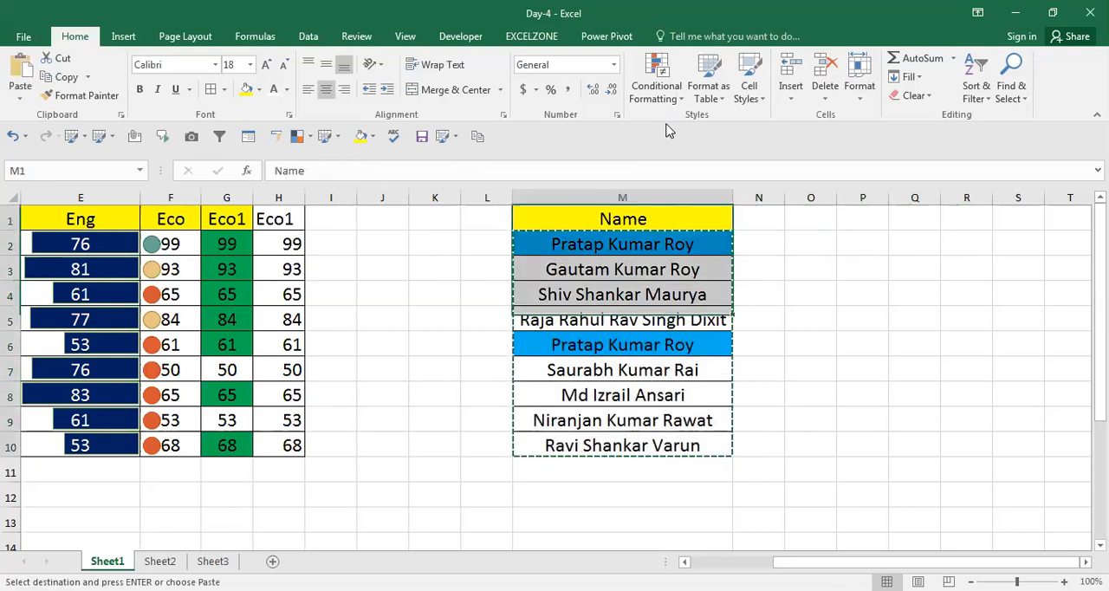
key(ctrl+c)
key(Right)
key(Right)
key(Right)
key(Right)
key(Right)
key(Right)
key(Right)
key(Right)
key(Right)
key(Right)
key(Right)
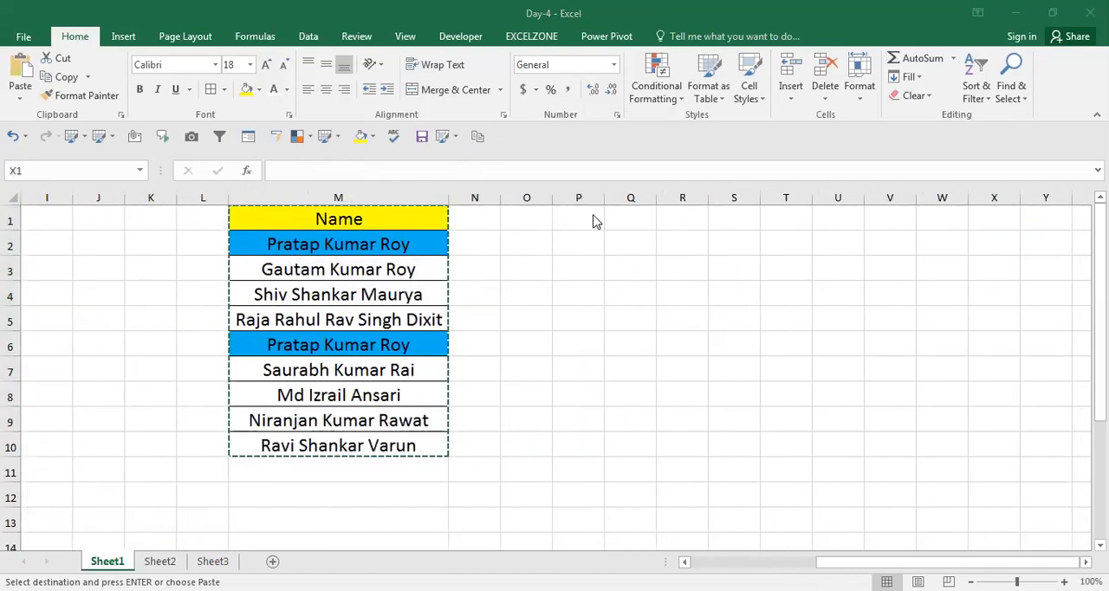
key(Left)
key(Left)
key(Left)
key(Left)
key(Left)
key(Left)
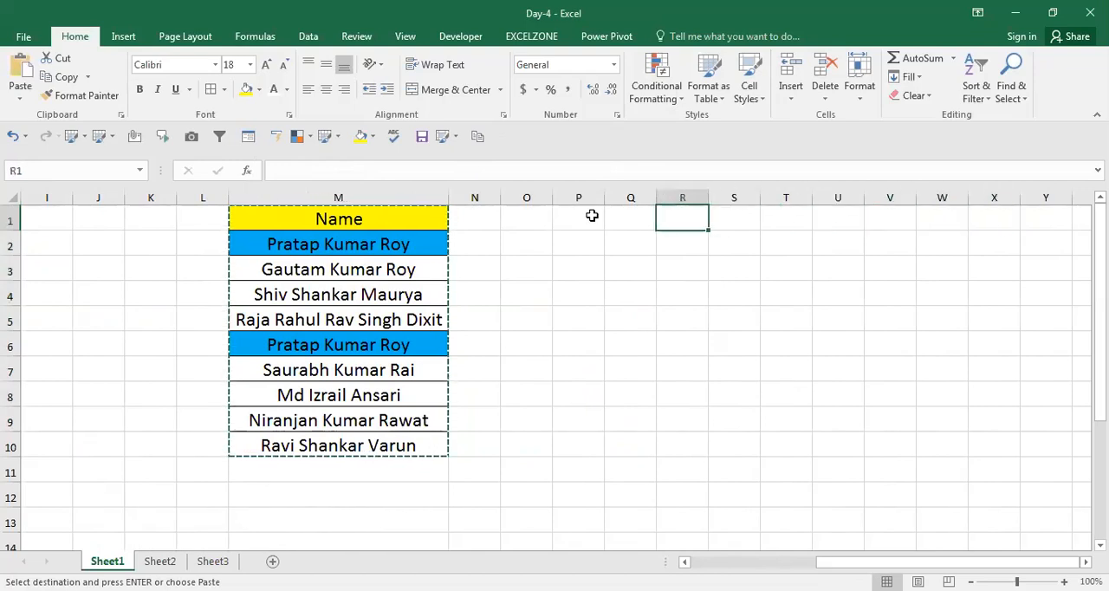
key(ctrl+v)
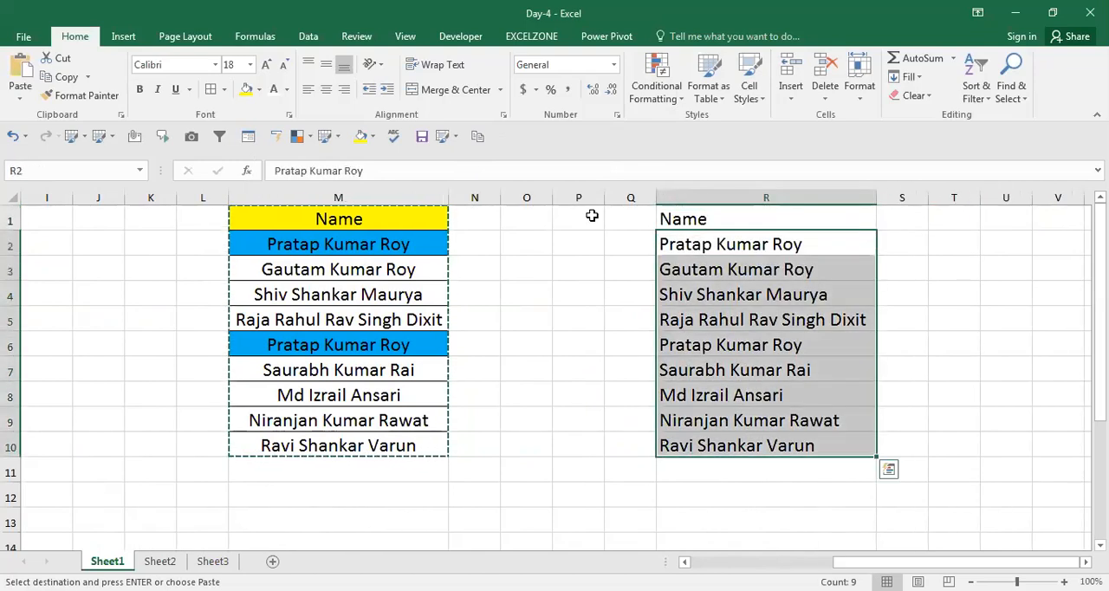
Start a Format only cells that contain rule for the copied names in R2:R10 and base it on Specific Text.
click(671, 97)
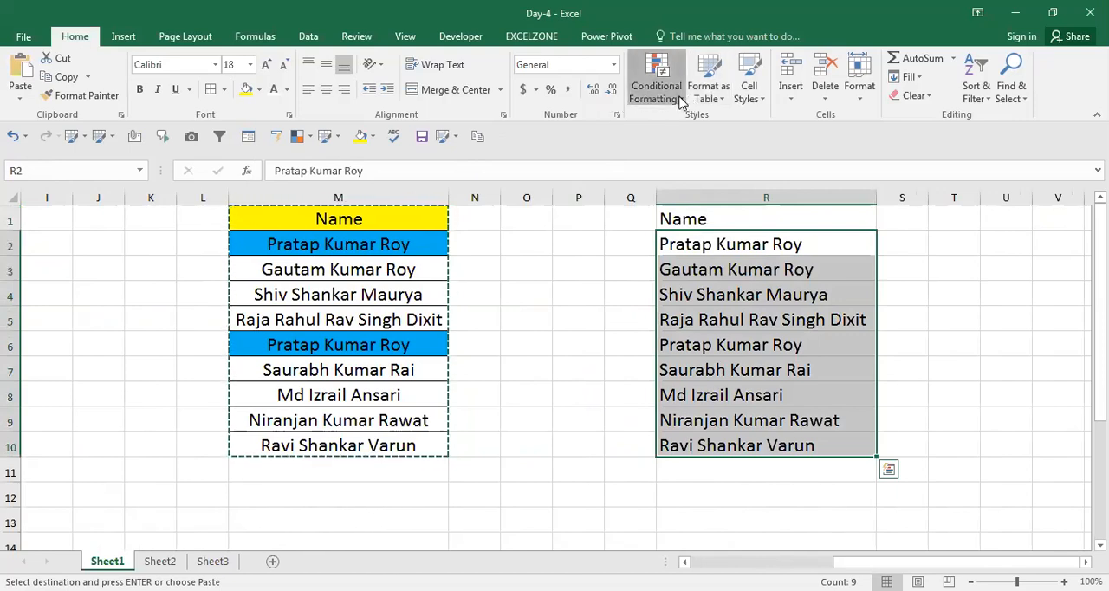
click(646, 300)
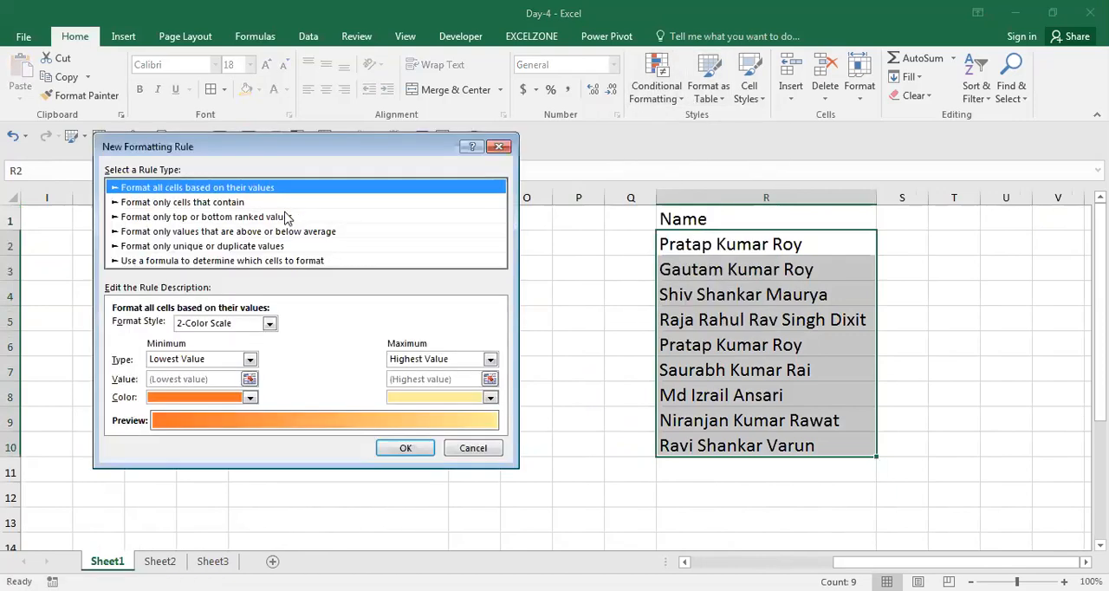
key(Down)
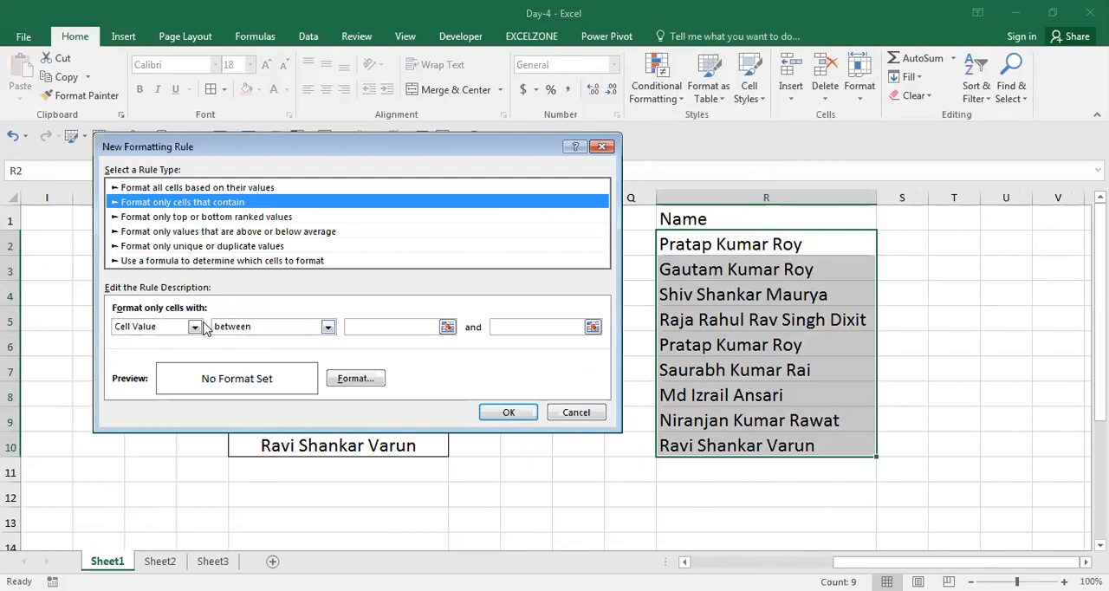
click(195, 327)
click(170, 355)
Try the not containing condition for the specific-text rule.
click(292, 328)
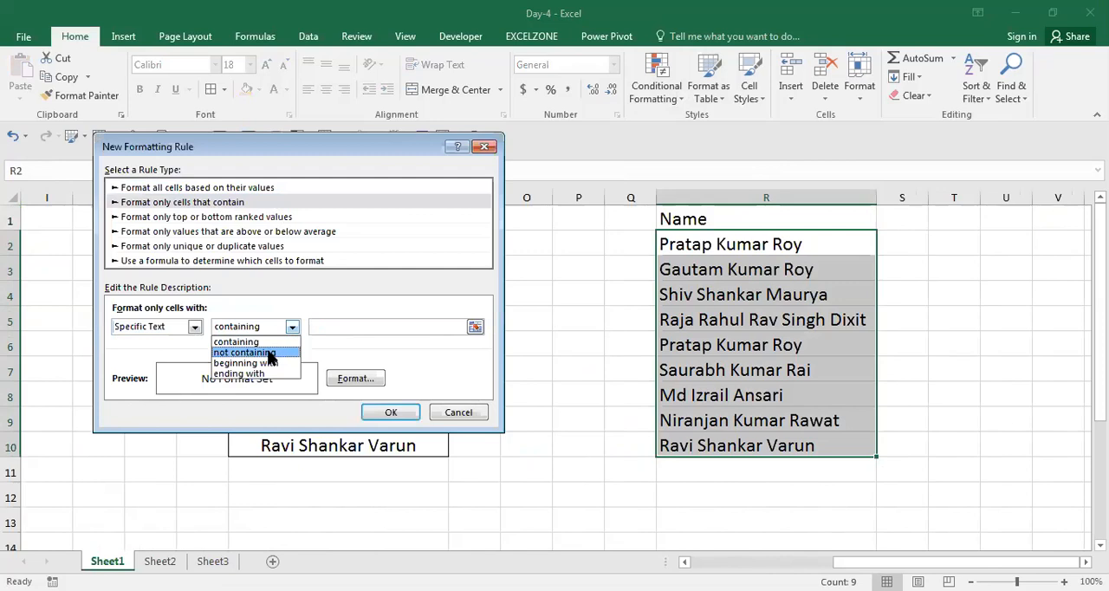
click(269, 353)
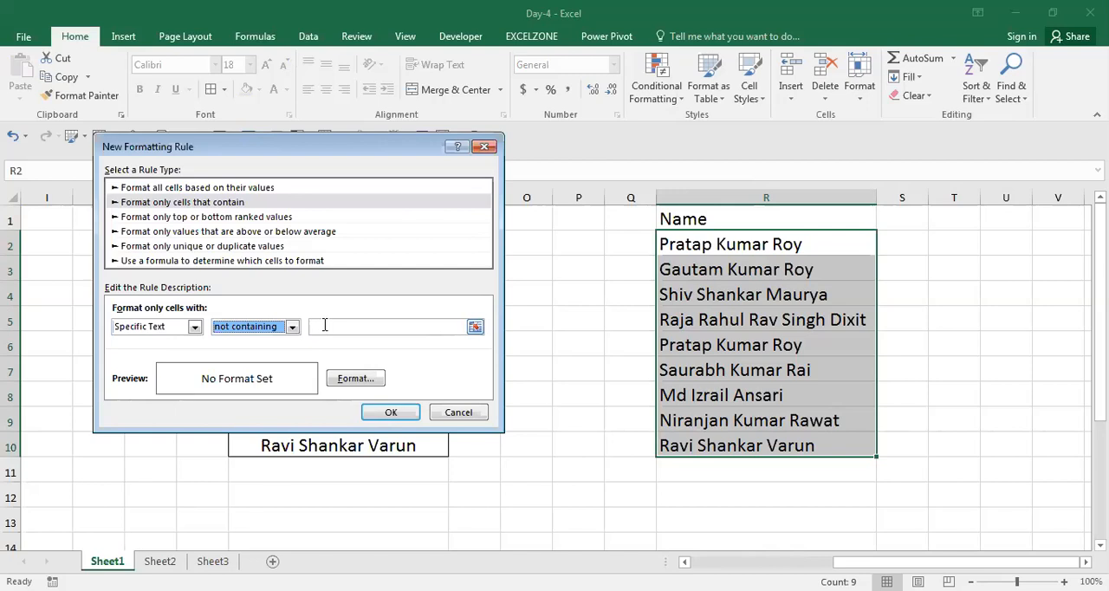
click(325, 325)
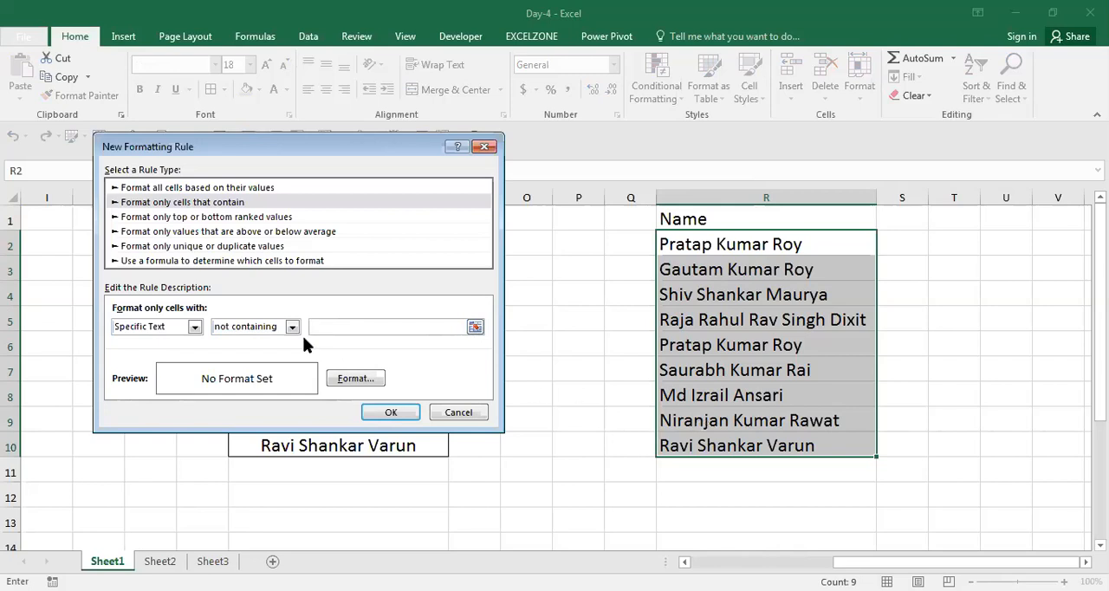
Make the specific-text rule match names beginning with P.
click(293, 327)
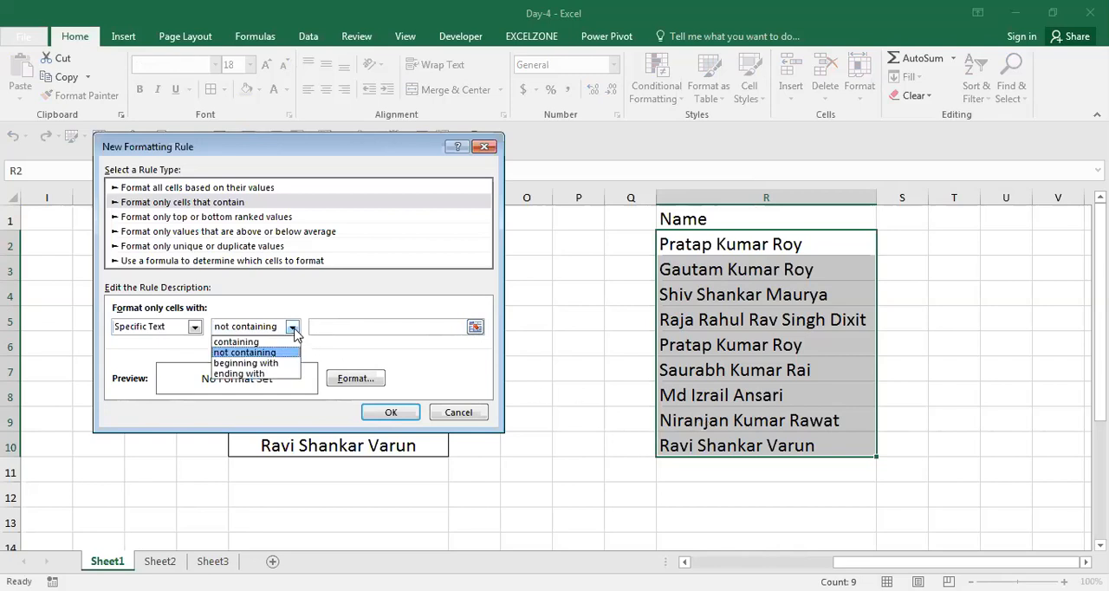
click(279, 365)
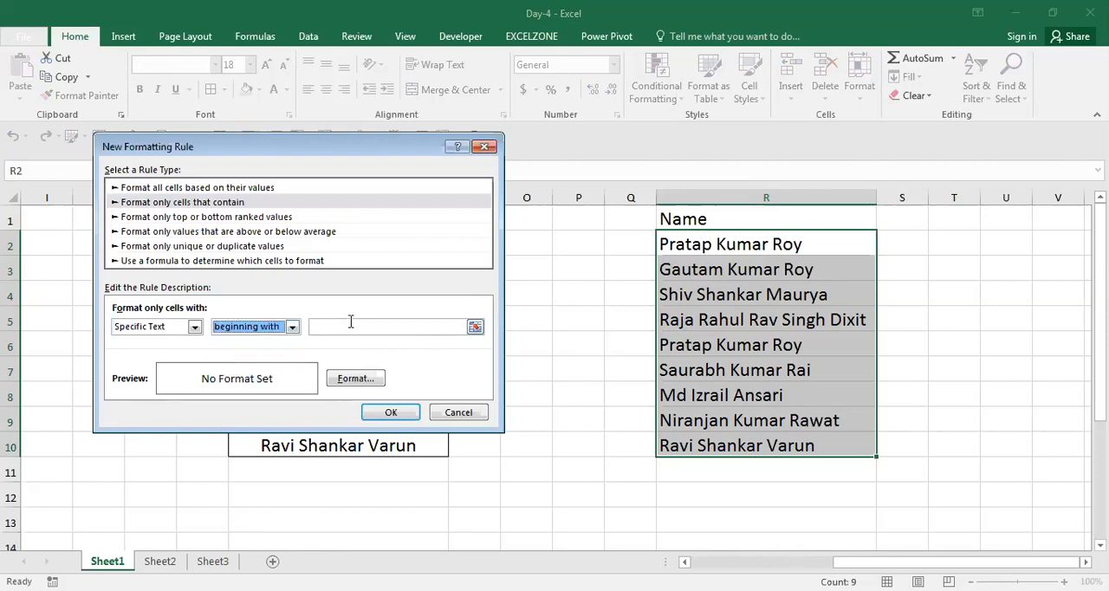
click(342, 326)
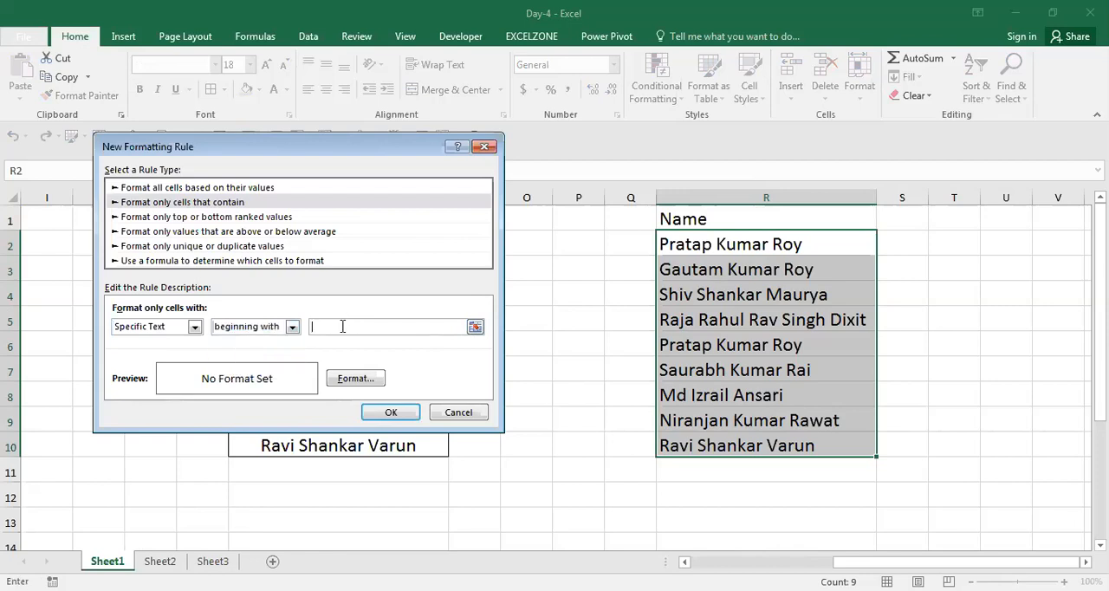
text(P)
Give the beginning-with rule a red fill and apply it to the names in column R.
click(371, 378)
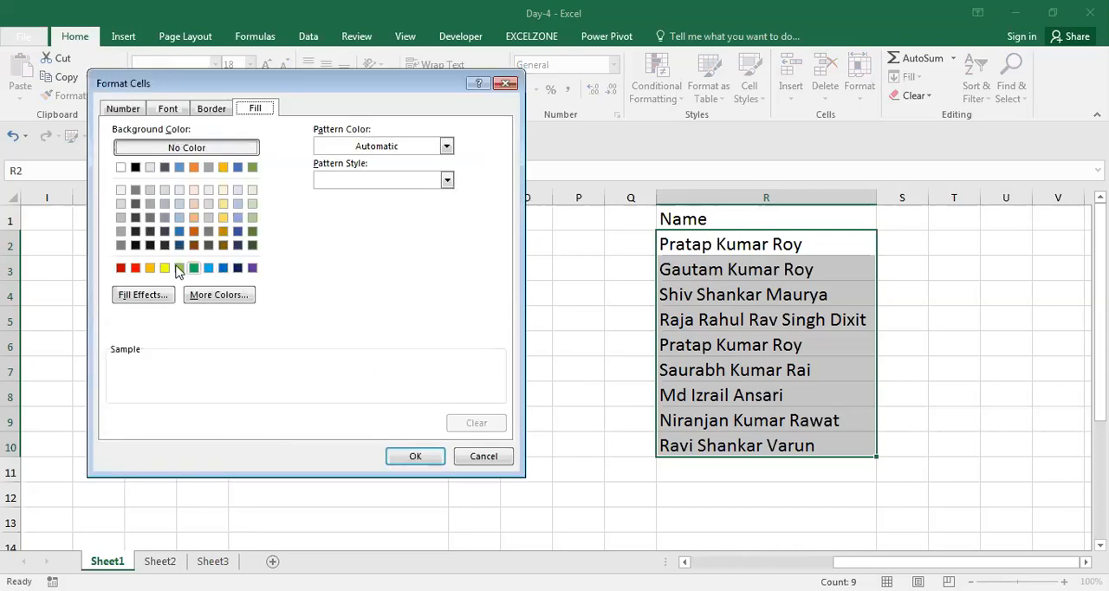
click(135, 267)
click(404, 457)
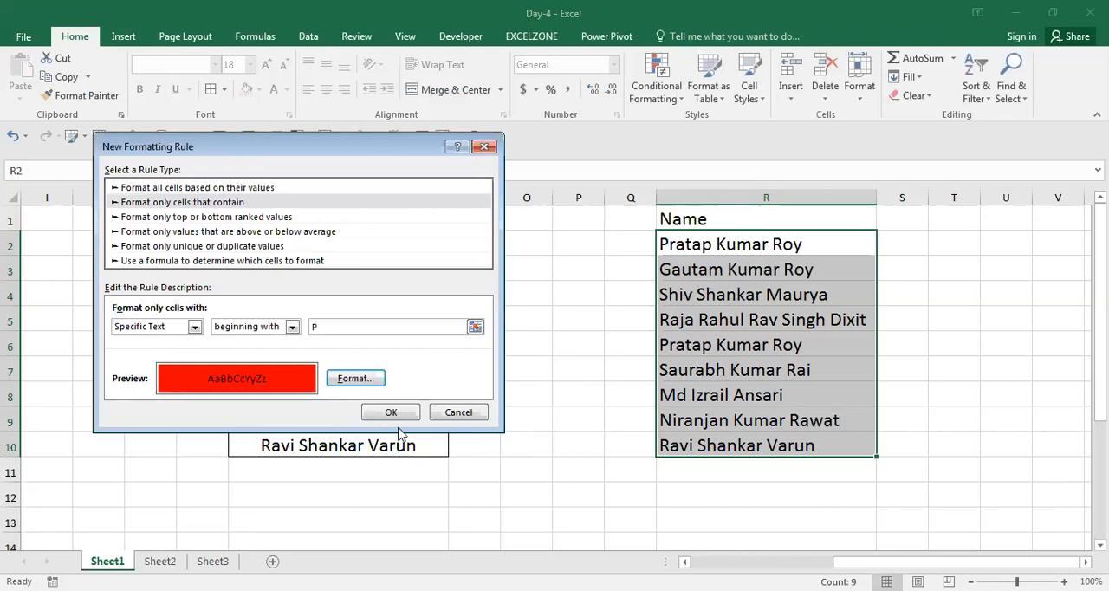
click(392, 415)
click(393, 416)
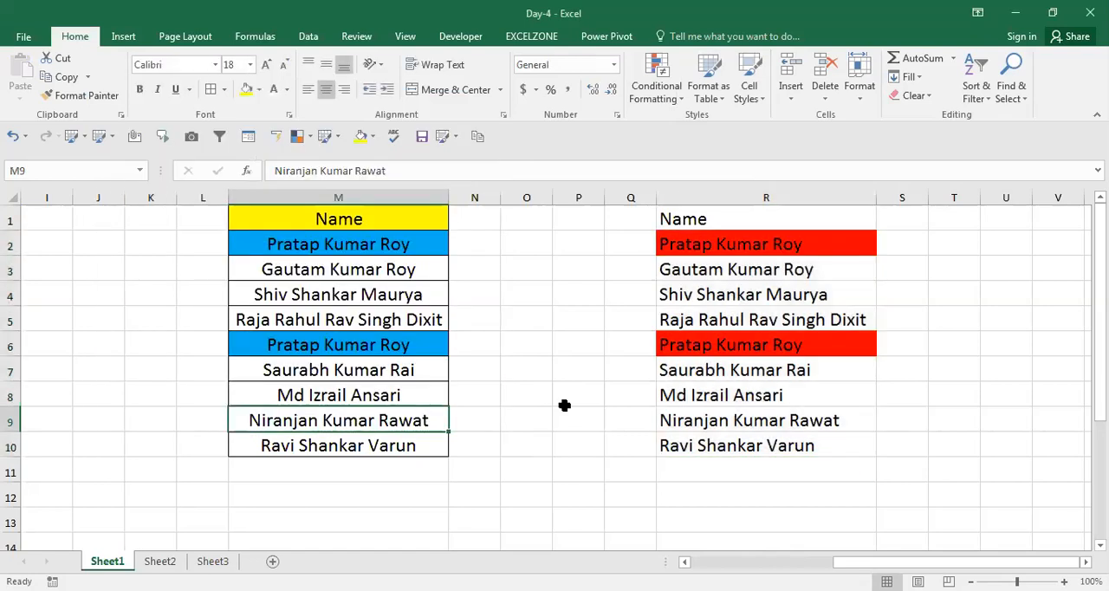
Test the rule by replacing the name in R9 with a first name that starts with P.
click(667, 412)
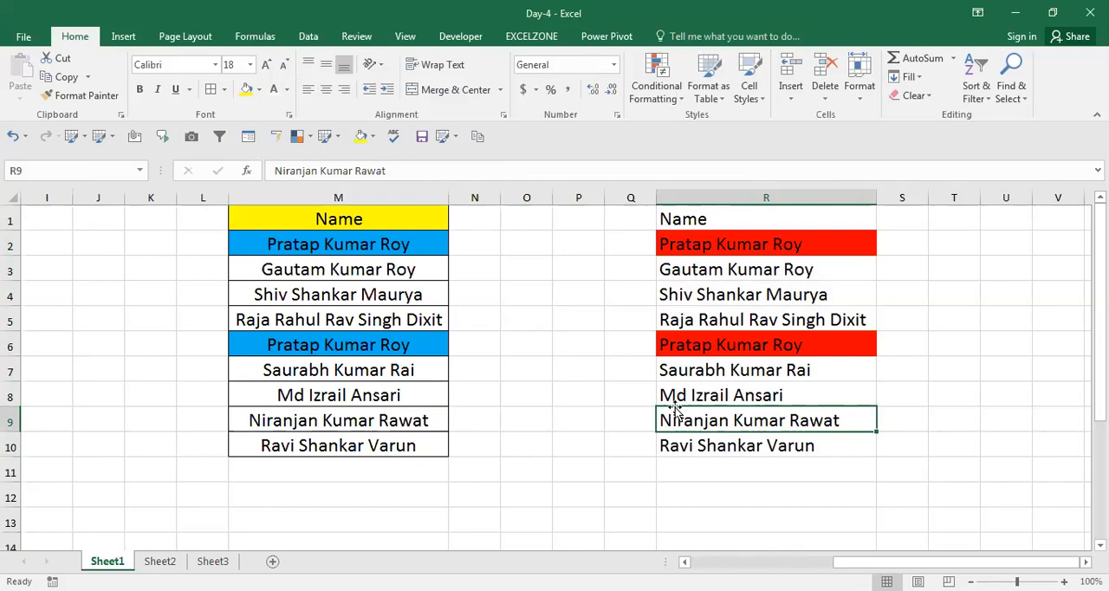
text(Piyush)
key(Return)
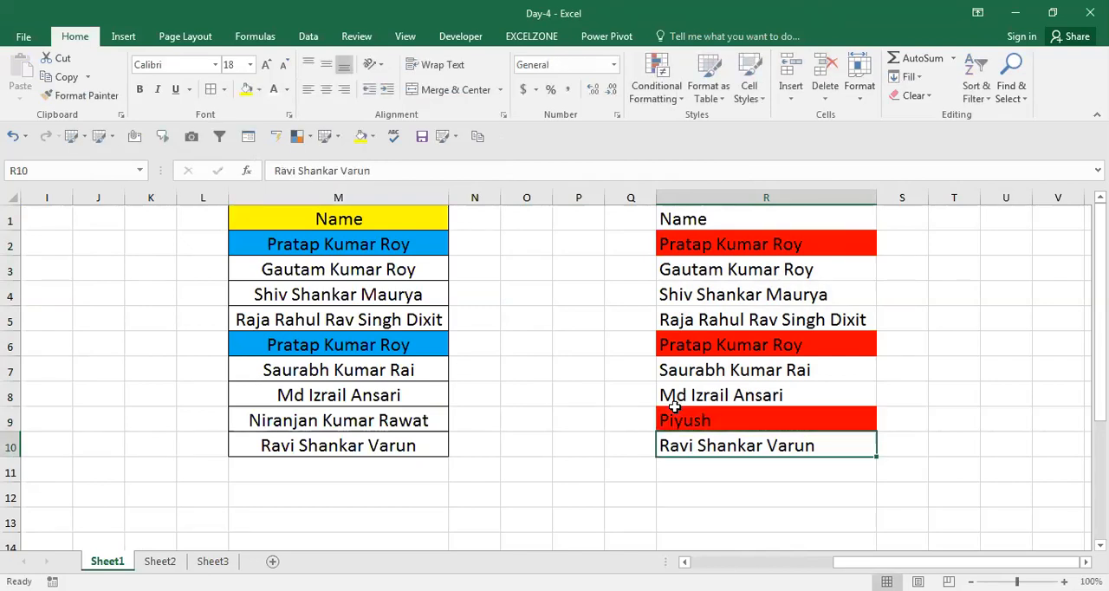
Try a further Specific Text rule with the ending with condition on R2:R10.
key(ctrl+Up)
key(Down)
key(ctrl+shift+Down)
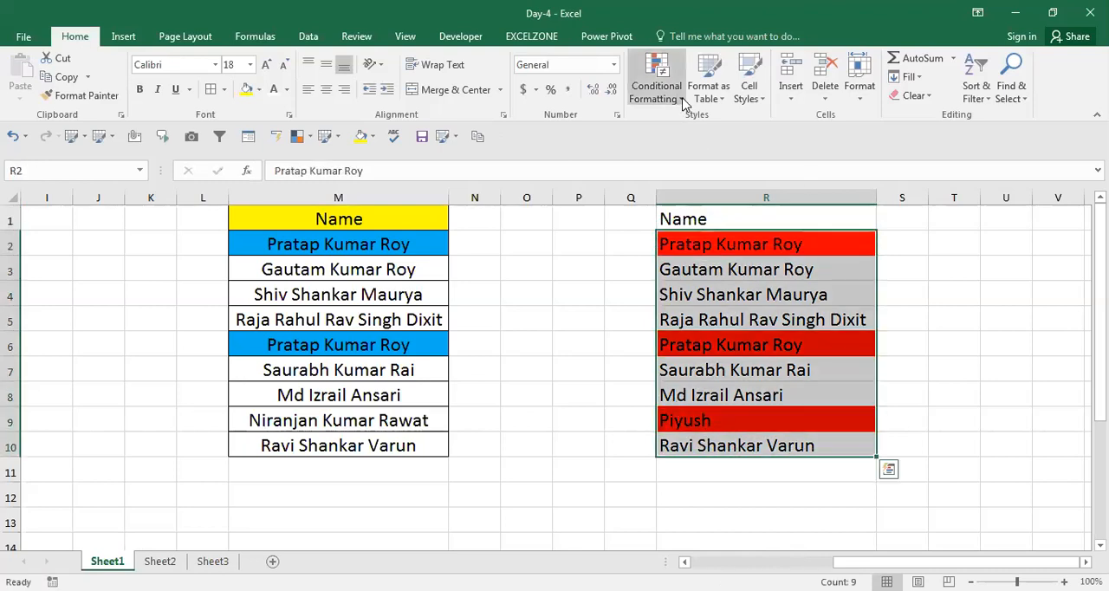
click(655, 87)
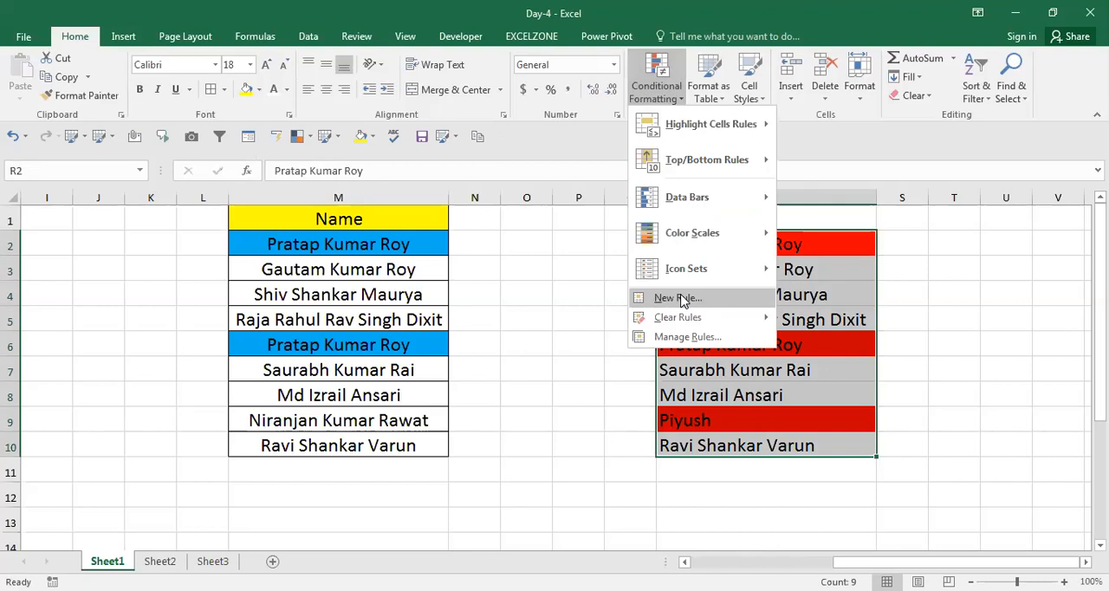
click(680, 293)
click(209, 185)
click(187, 308)
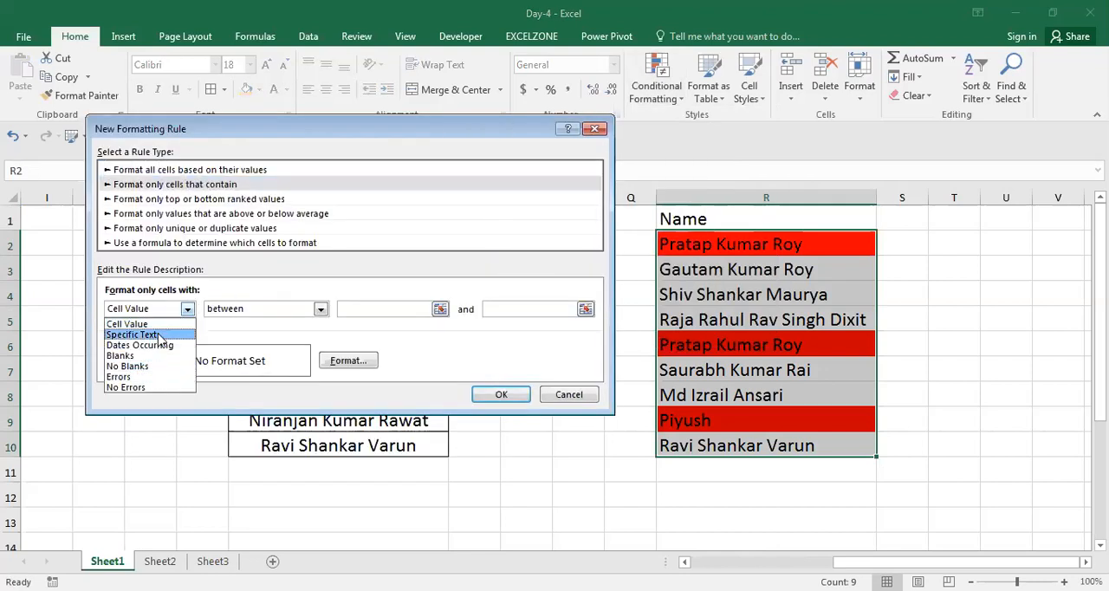
click(139, 334)
click(283, 309)
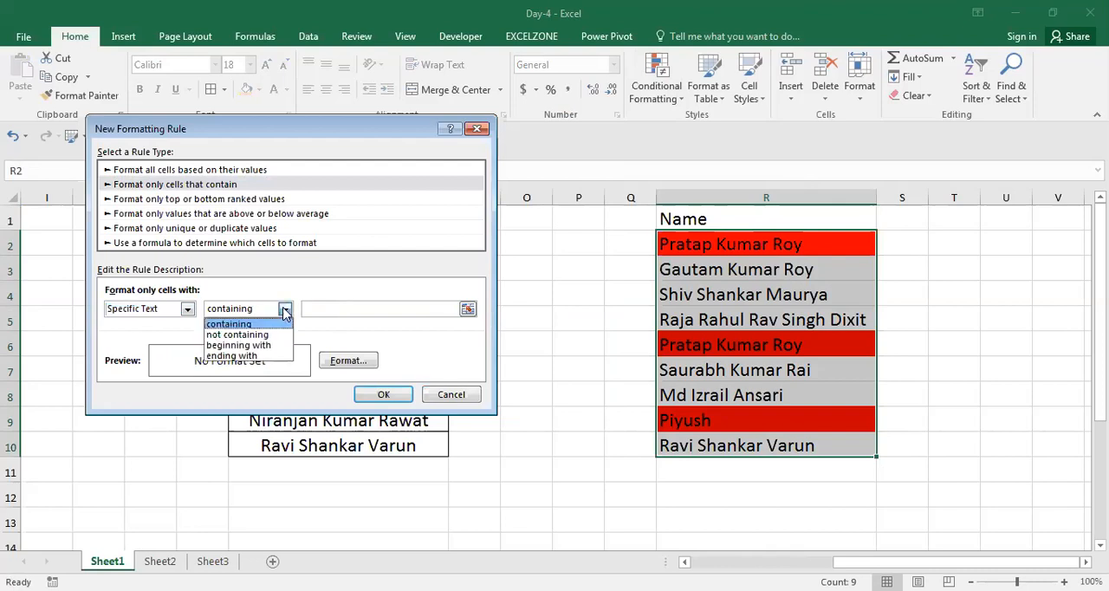
click(248, 356)
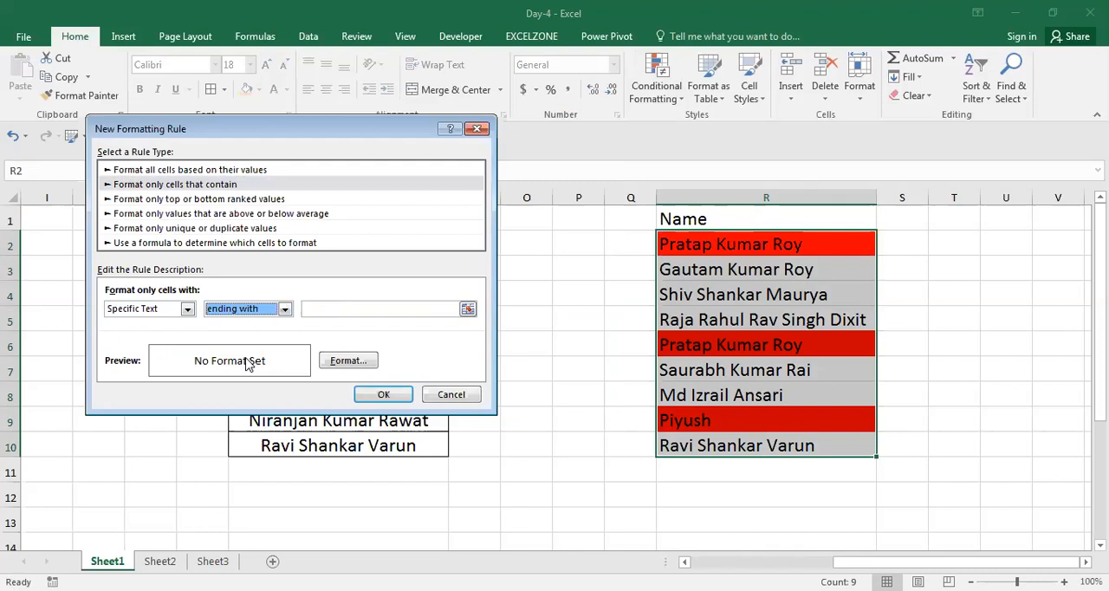
Examine the Dates Occurring periods and the Blanks condition for the new rule, and discard the rule.
click(187, 311)
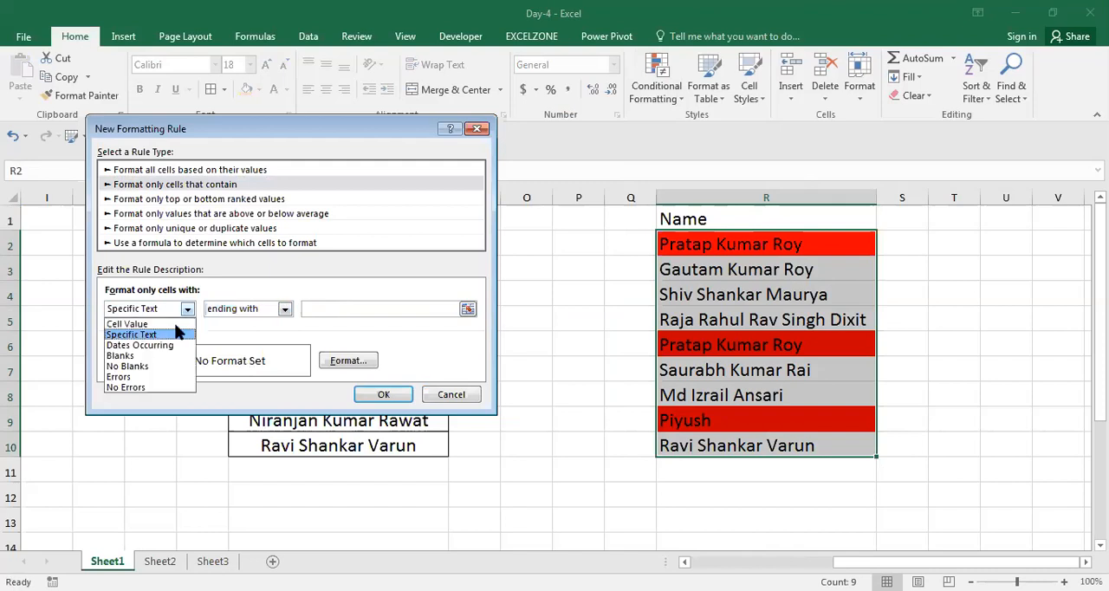
key(Return)
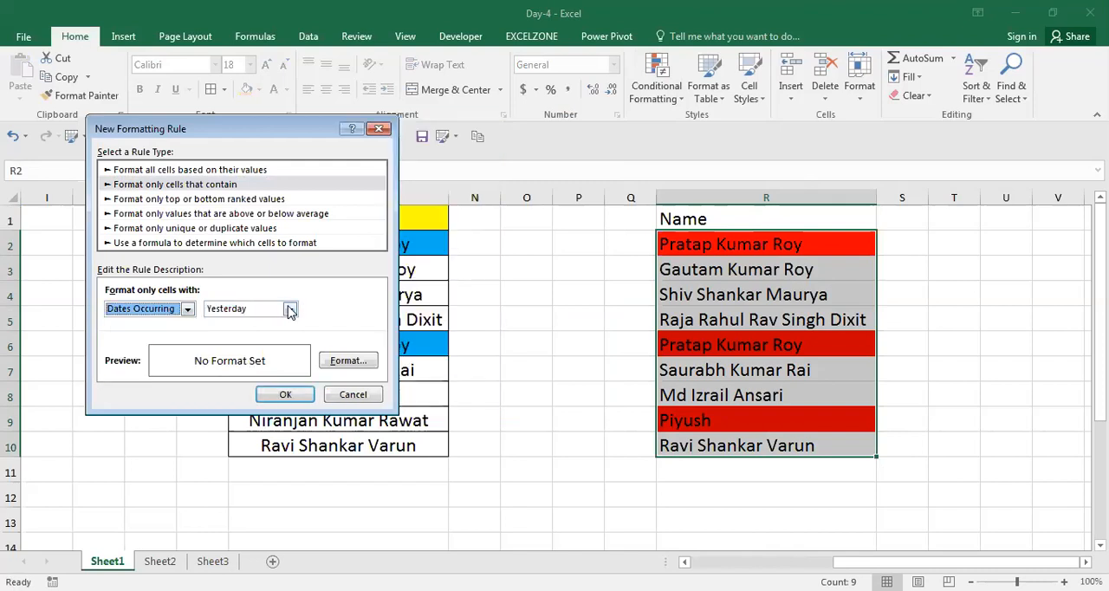
click(286, 309)
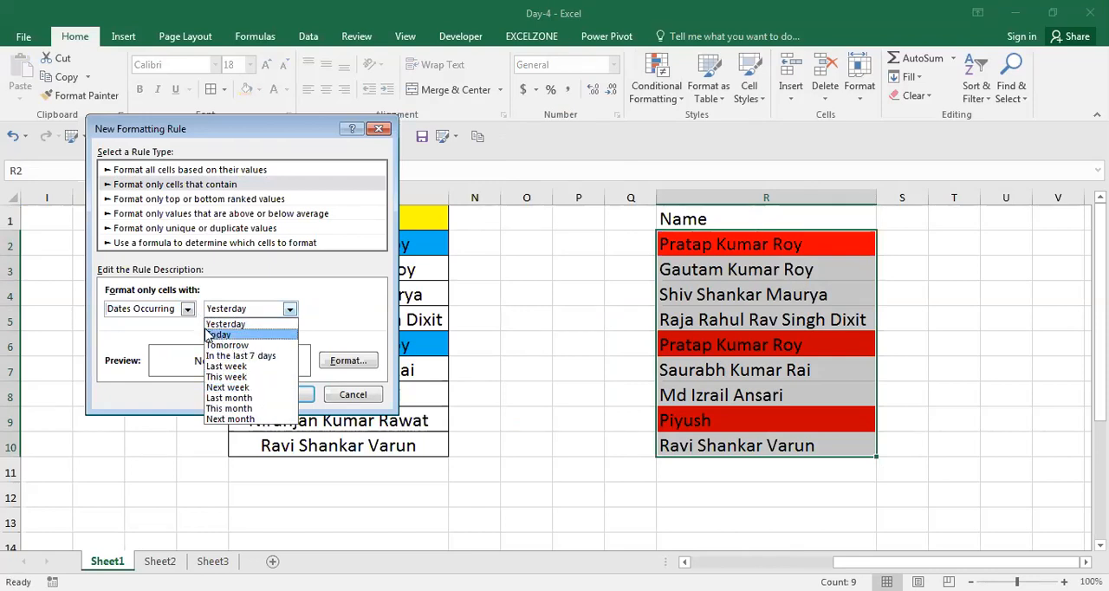
click(190, 317)
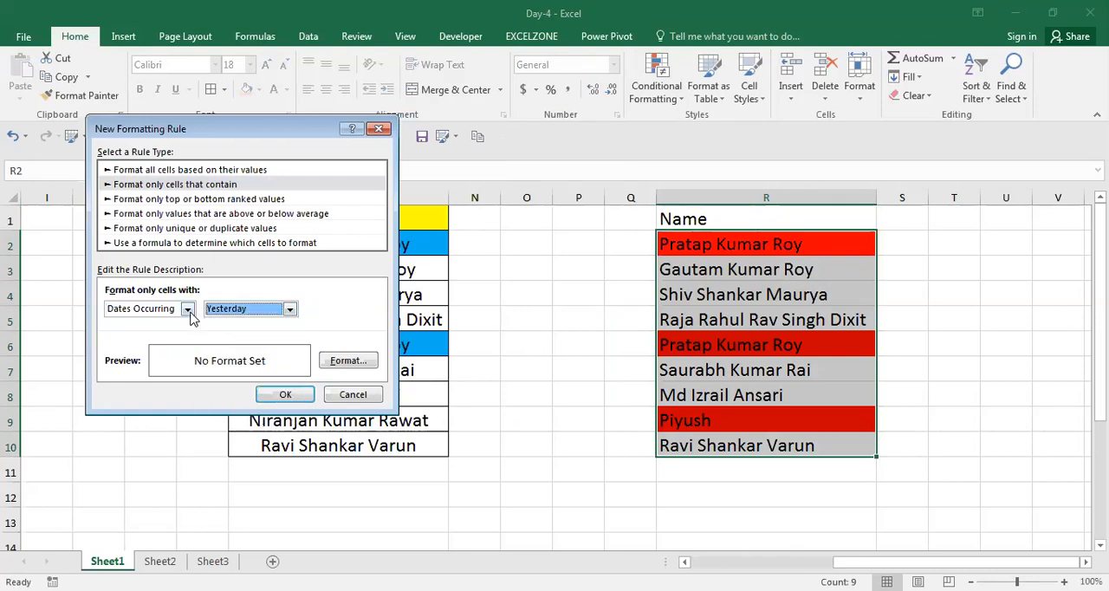
click(214, 313)
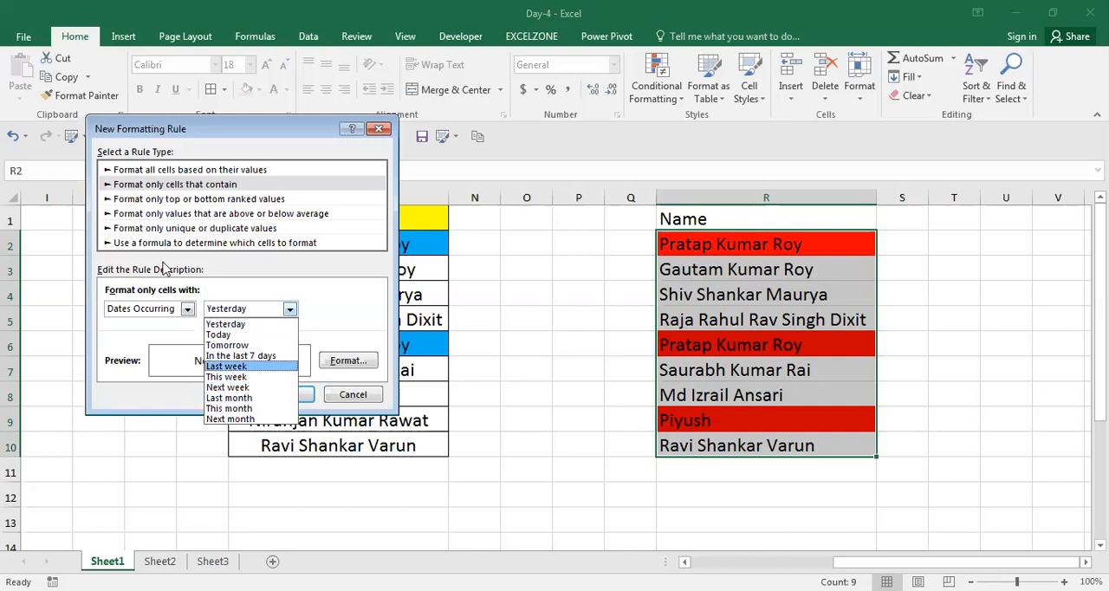
click(187, 308)
click(187, 308)
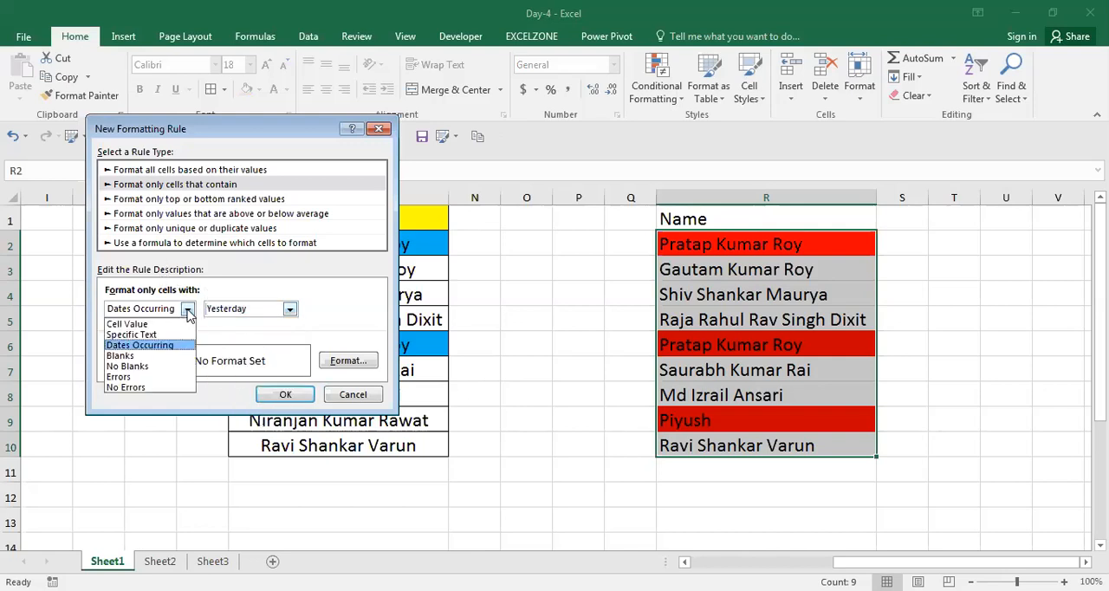
click(151, 358)
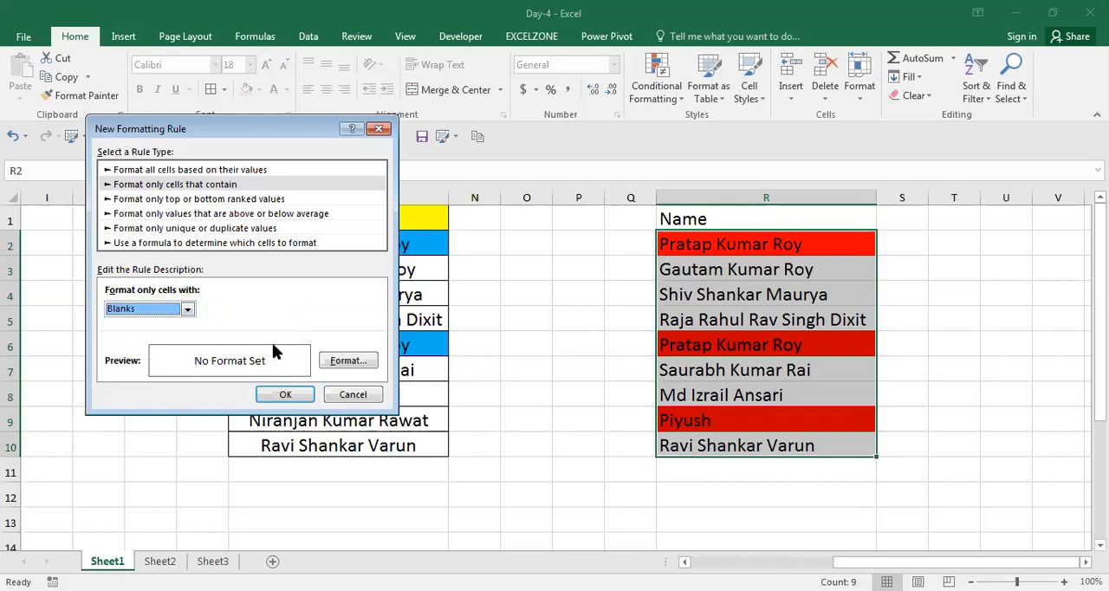
click(352, 394)
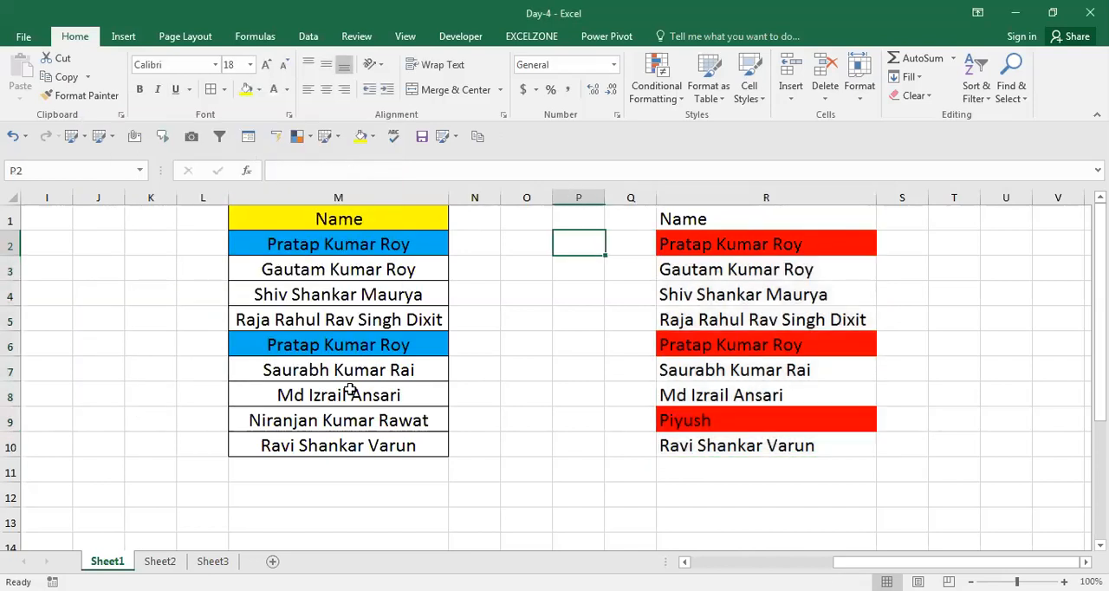
Start a Format only cells that contain rule for the names in M2:M10 and base it on Specific Text.
key(ctrl+shift+Down)
key(Left)
key(Left)
key(Left)
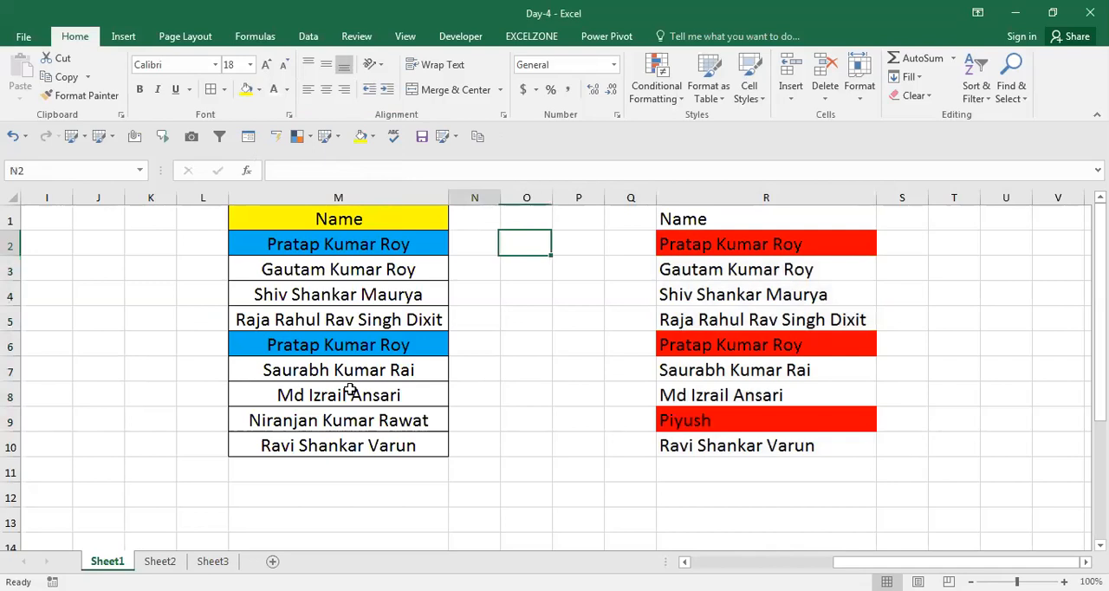
key(Left)
key(Left)
key(ctrl+shift+Down)
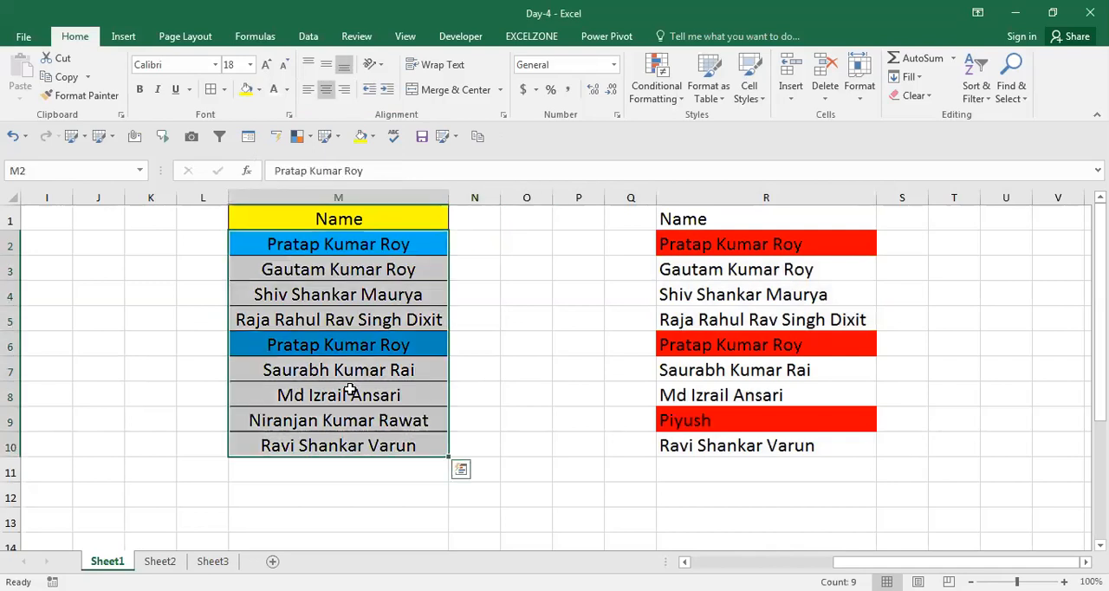
click(681, 102)
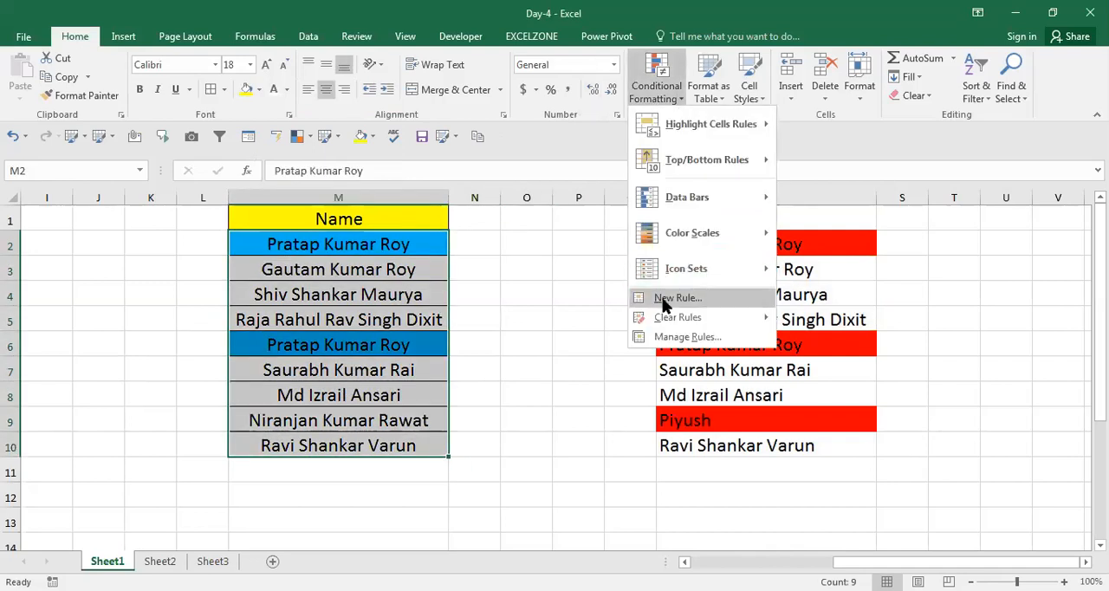
click(676, 298)
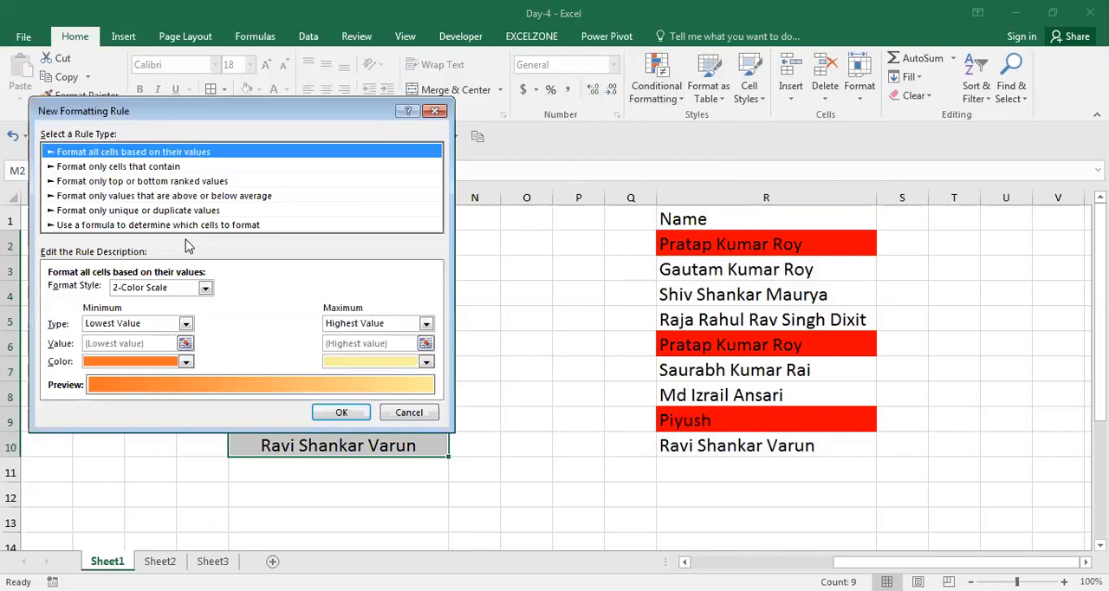
click(161, 168)
click(130, 291)
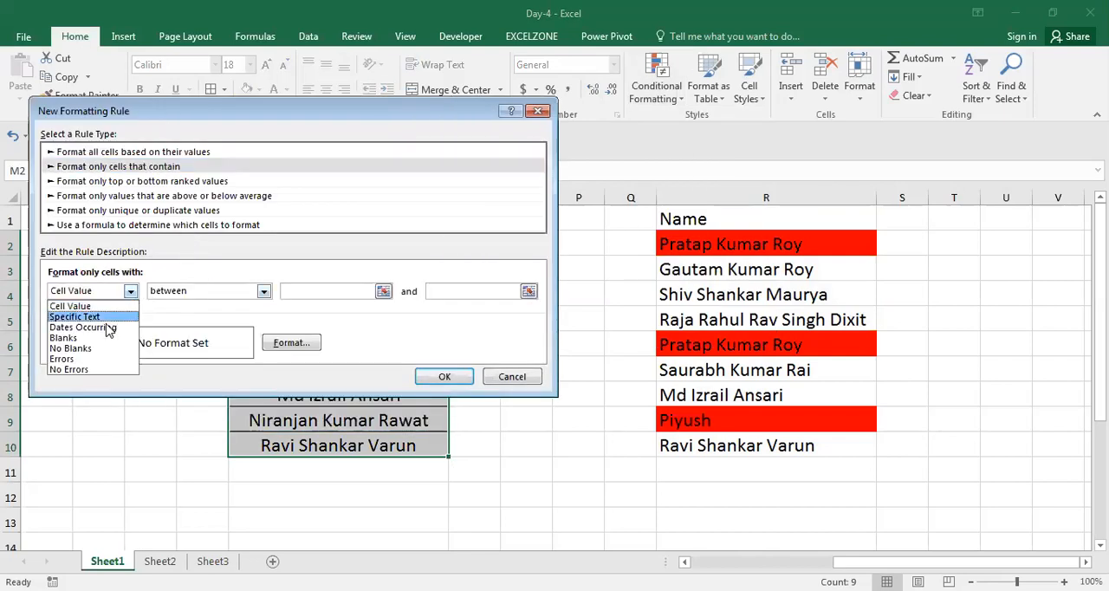
click(76, 316)
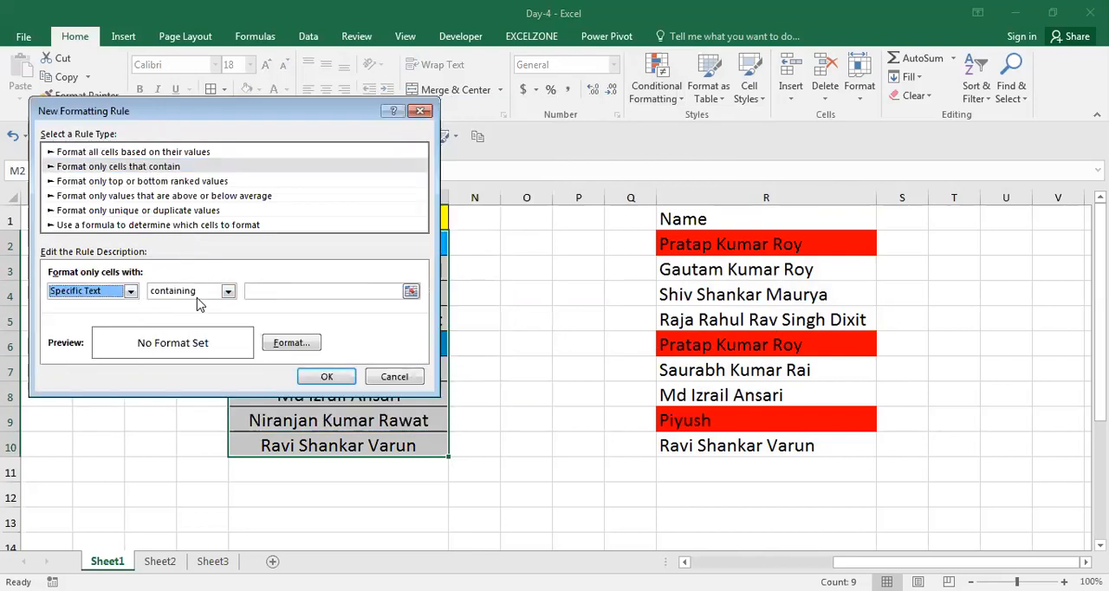
Change the rule's condition to Blanks, give it a red fill, and apply it to M2:M10.
click(195, 294)
click(196, 302)
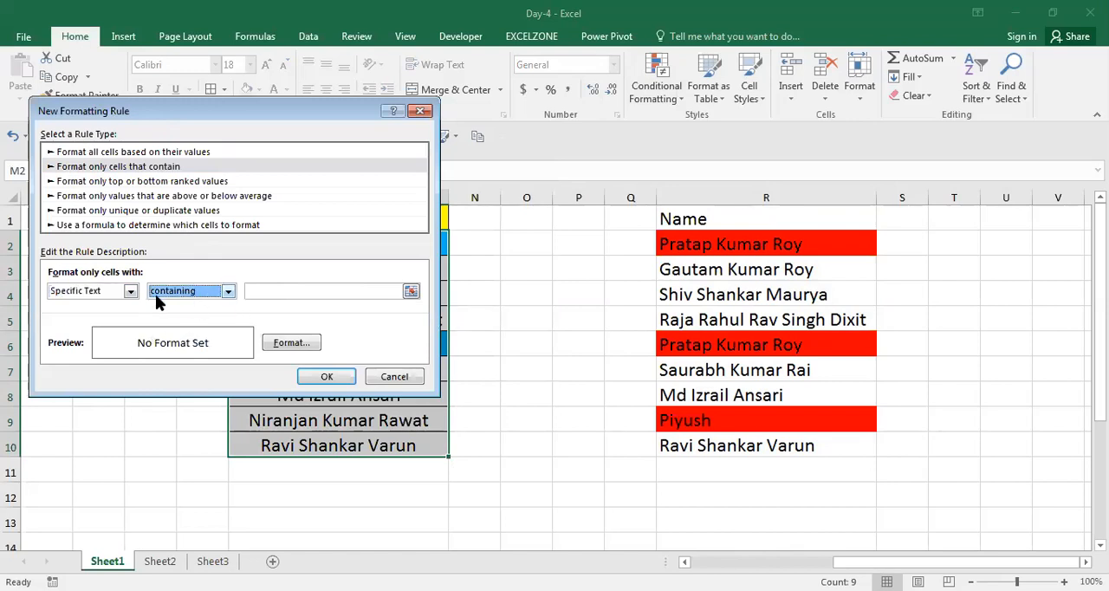
click(128, 293)
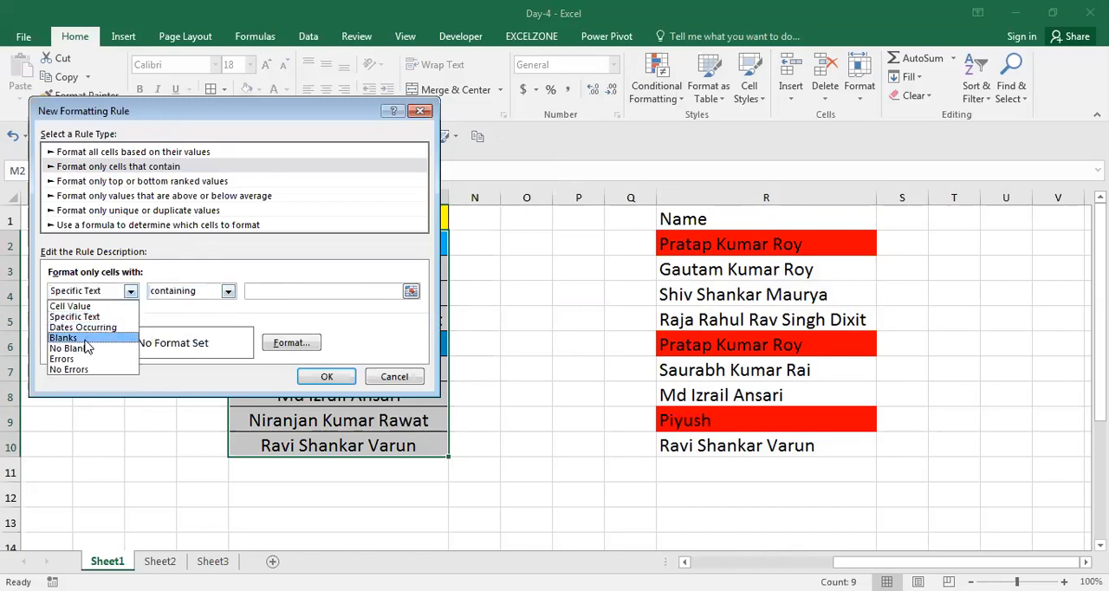
click(85, 339)
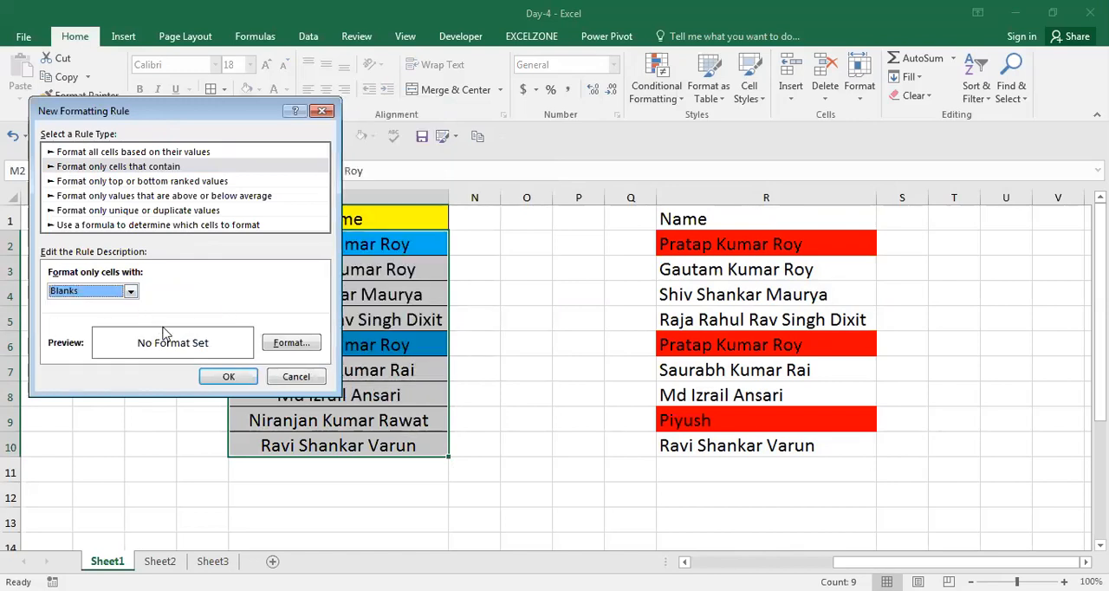
click(291, 342)
click(71, 232)
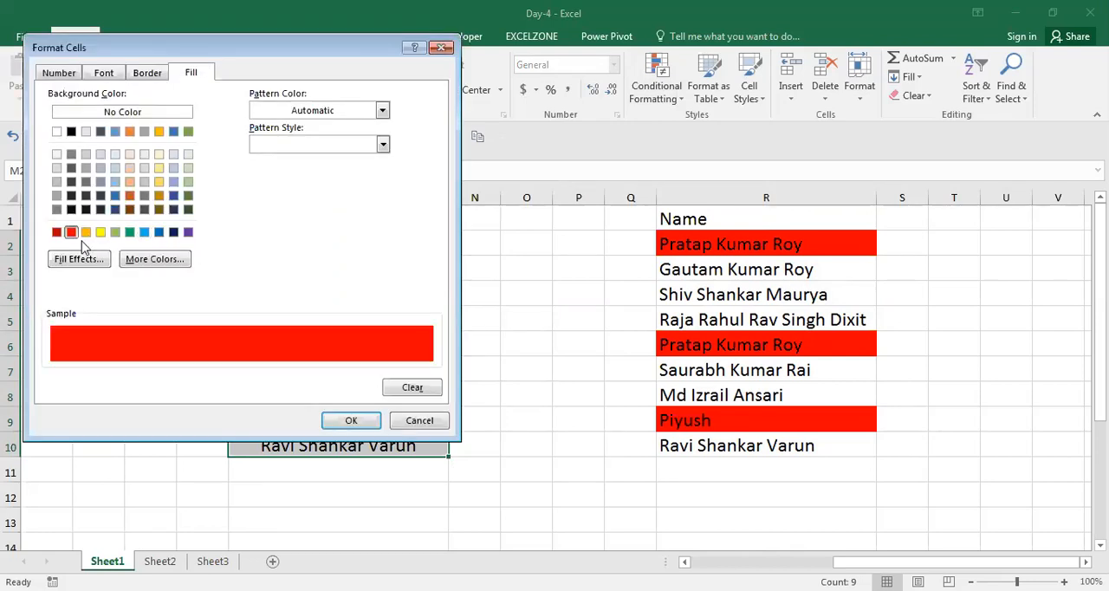
click(368, 422)
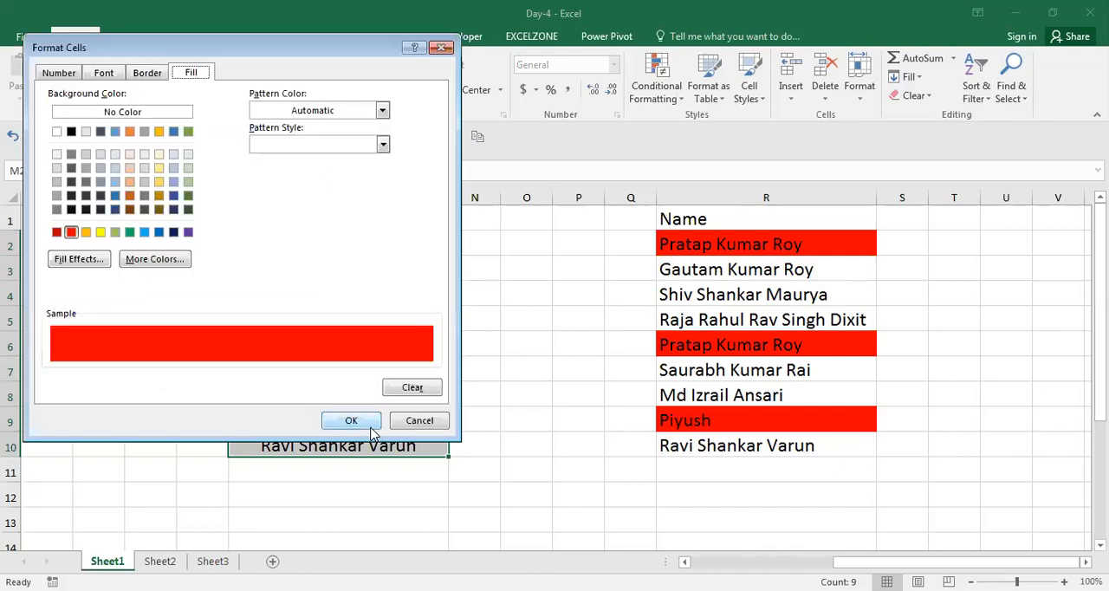
click(370, 426)
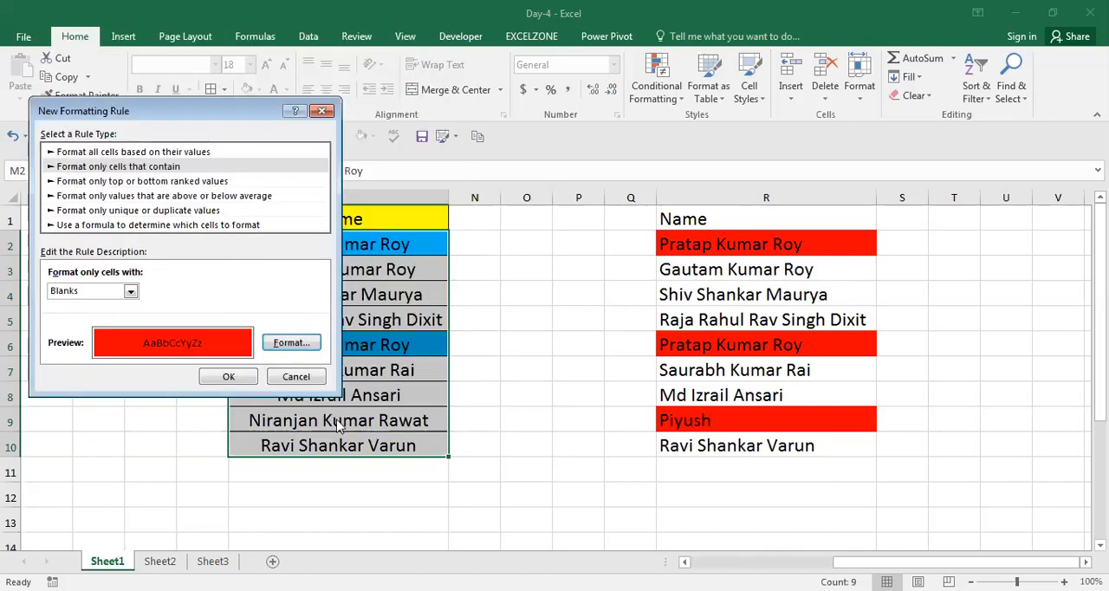
click(228, 376)
click(241, 370)
Clear the name in M9 to test the Blanks rule.
key(Down)
Clear all the remaining names in M2:M10, keeping the Name header.
key(Down)
key(Delete)
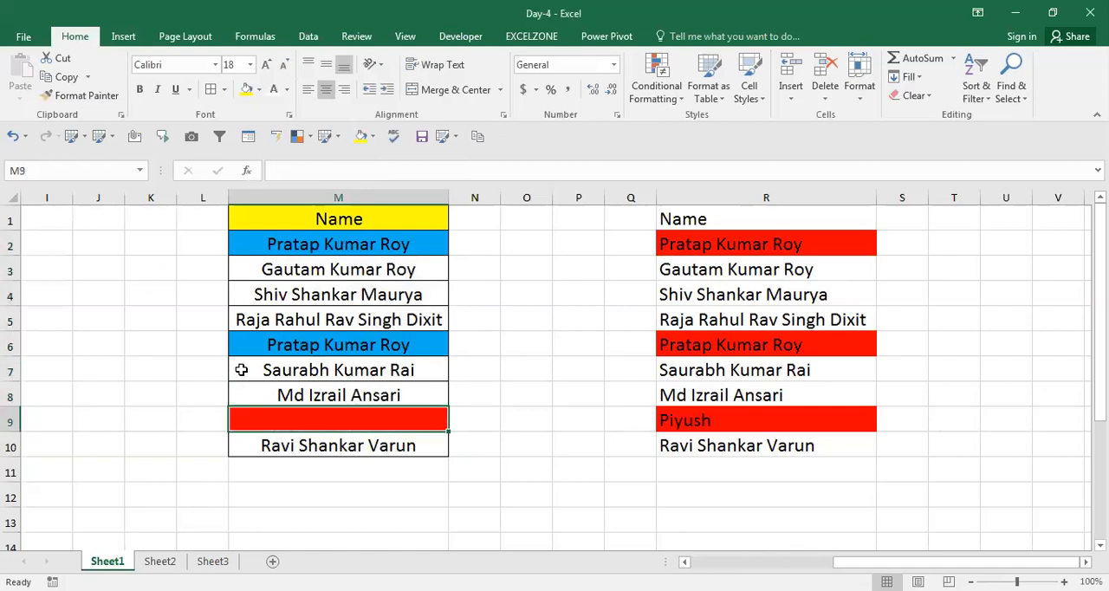
key(Up)
key(Up)
key(ctrl+Up)
key(Down)
key(ctrl+shift+Down)
key(shift+Up)
key(shift+Up)
key(shift+Up)
key(shift+Up)
key(shift+Up)
key(shift+Up)
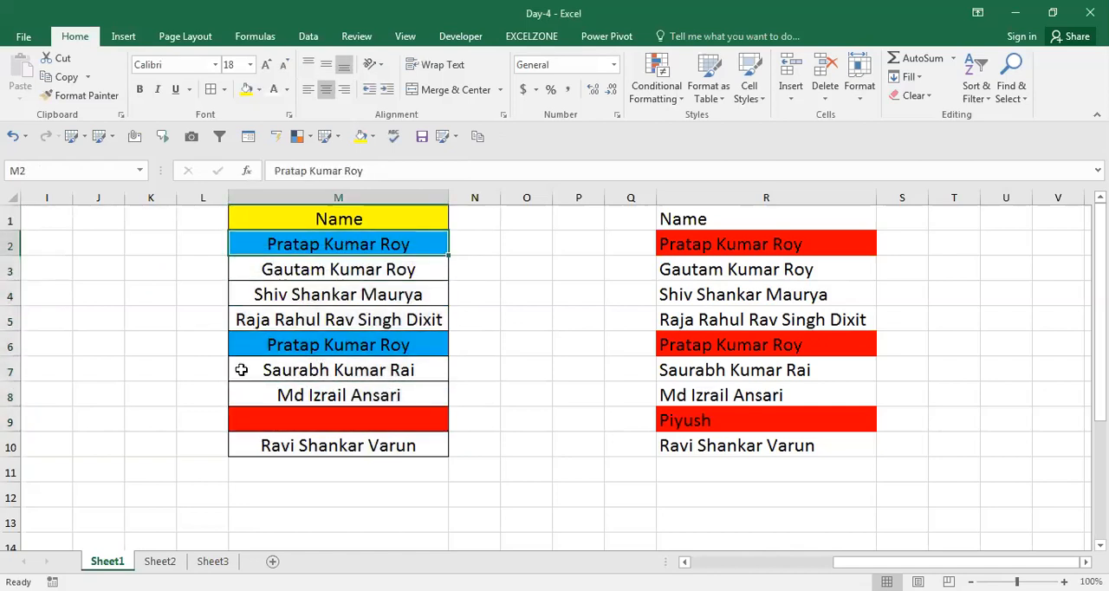
key(shift+Down)
key(shift+Down)
key(shift+Down)
key(shift+Down)
key(shift+Down)
key(shift+Down)
key(shift+Down)
key(shift+Down)
key(Delete)
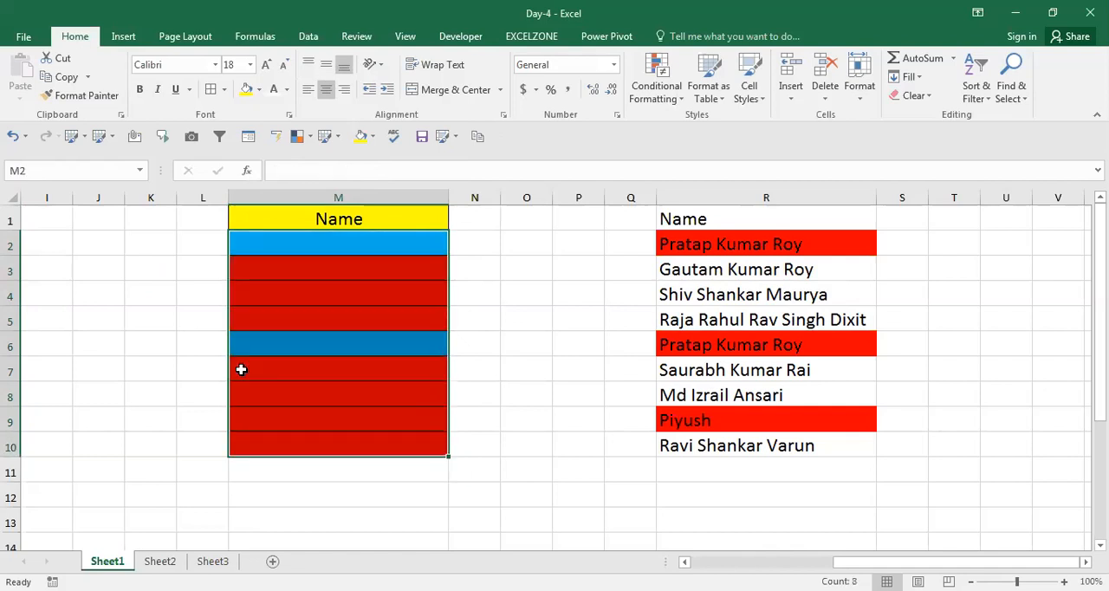
Enter o in M3 to test the Blanks rule on a filled cell.
key(Down)
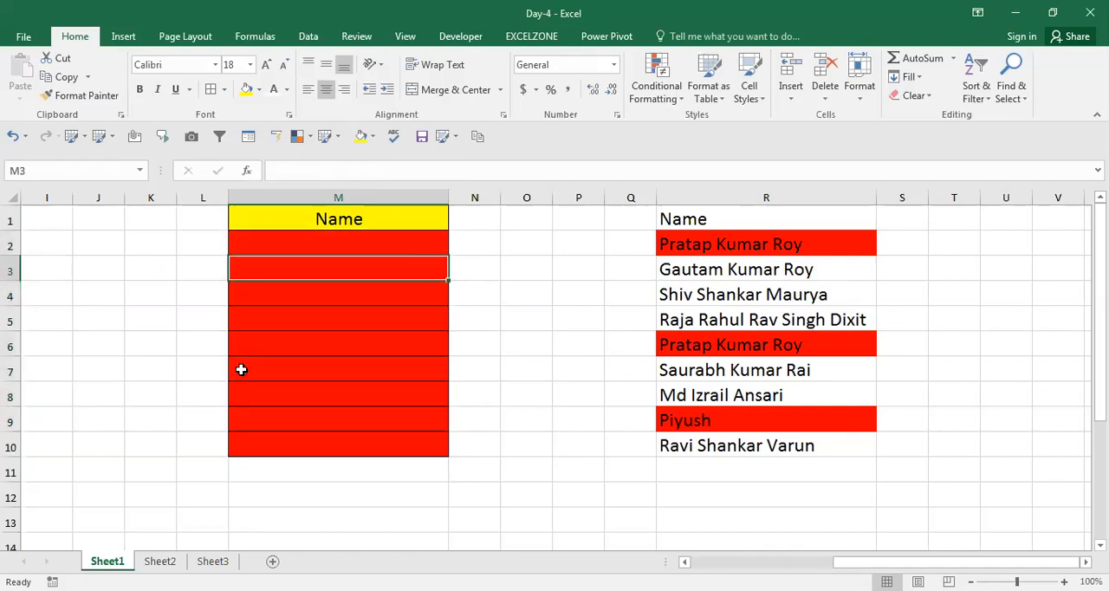
text(o)
key(Return)
Start a new Format only cells that contain rule for M2:M10 and set its condition to No Blanks.
key(Down)
key(Up)
key(Up)
key(Up)
key(shift+Down)
key(shift+Down)
key(shift+Down)
key(shift+Down)
key(shift+Down)
key(shift+Down)
key(shift+Down)
key(shift+Down)
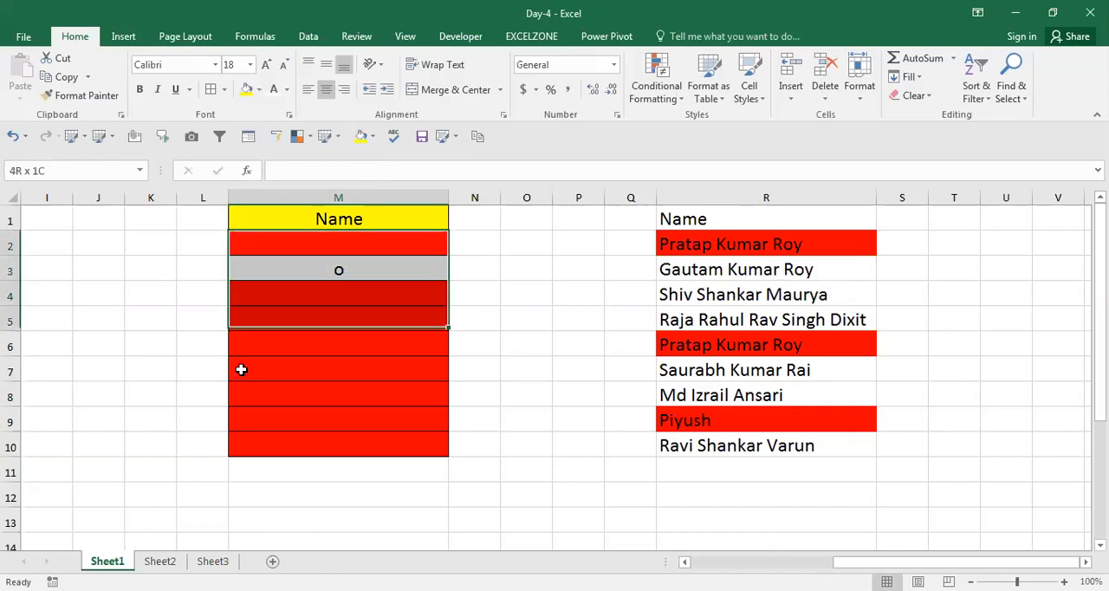
click(682, 101)
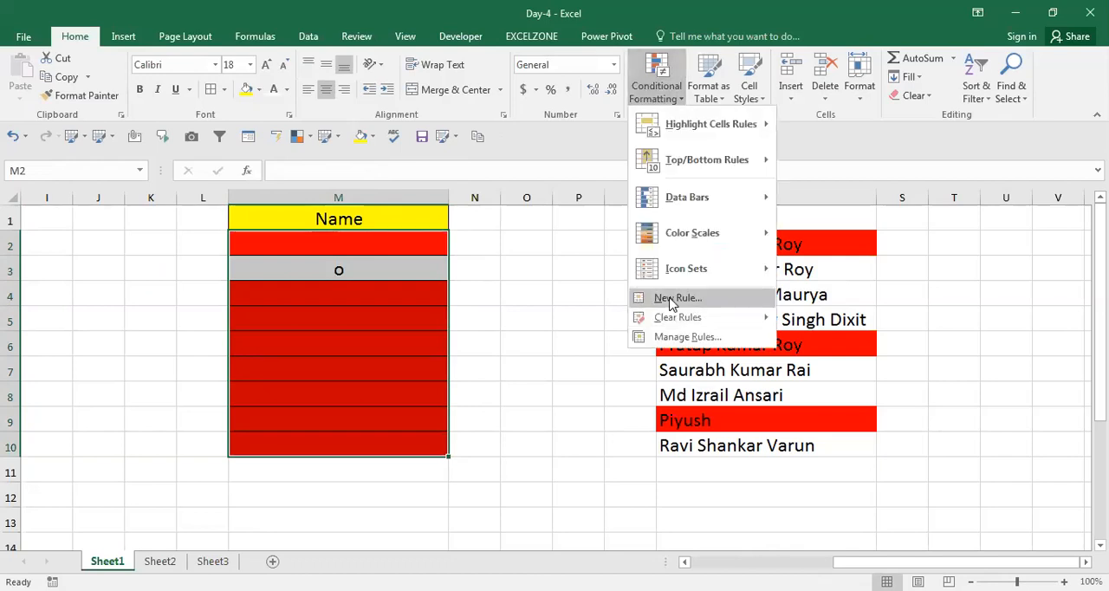
click(674, 298)
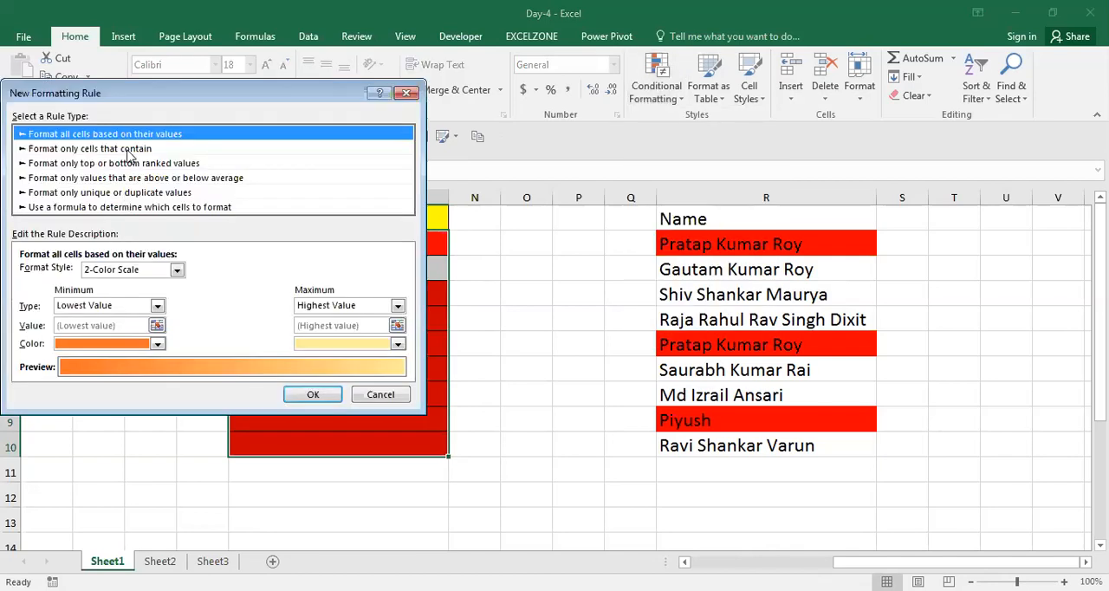
click(127, 149)
click(102, 273)
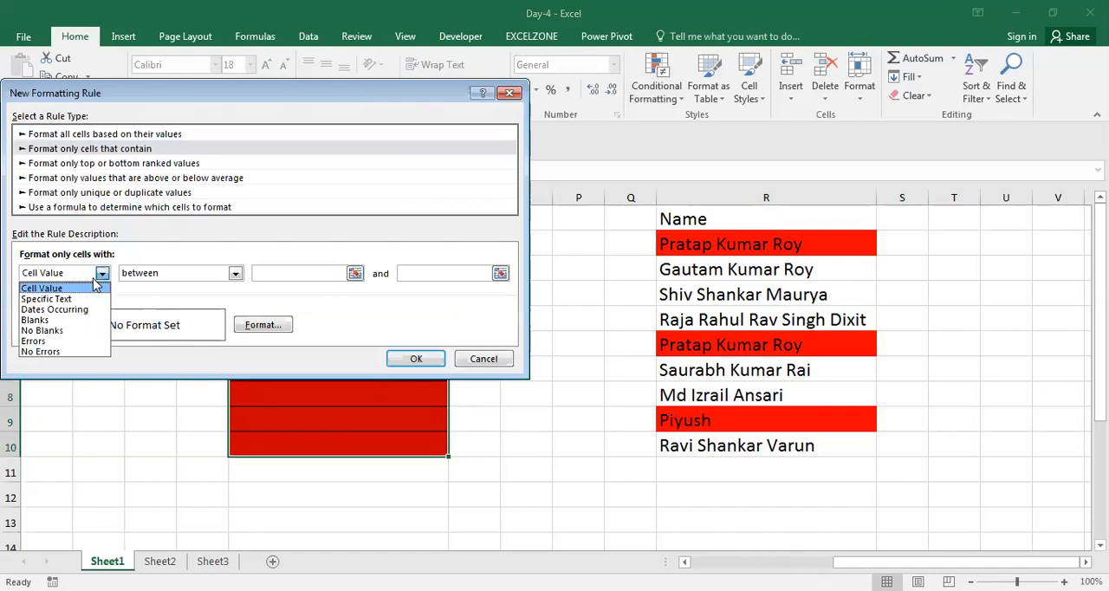
click(56, 333)
Give the No Blanks rule a green fill and apply it.
click(328, 322)
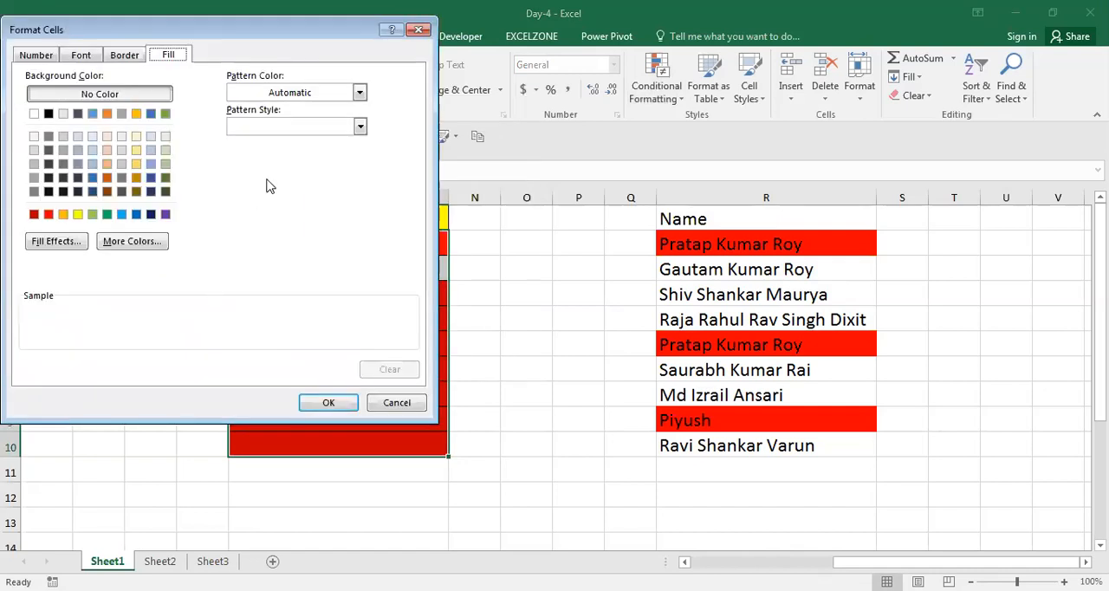
click(106, 214)
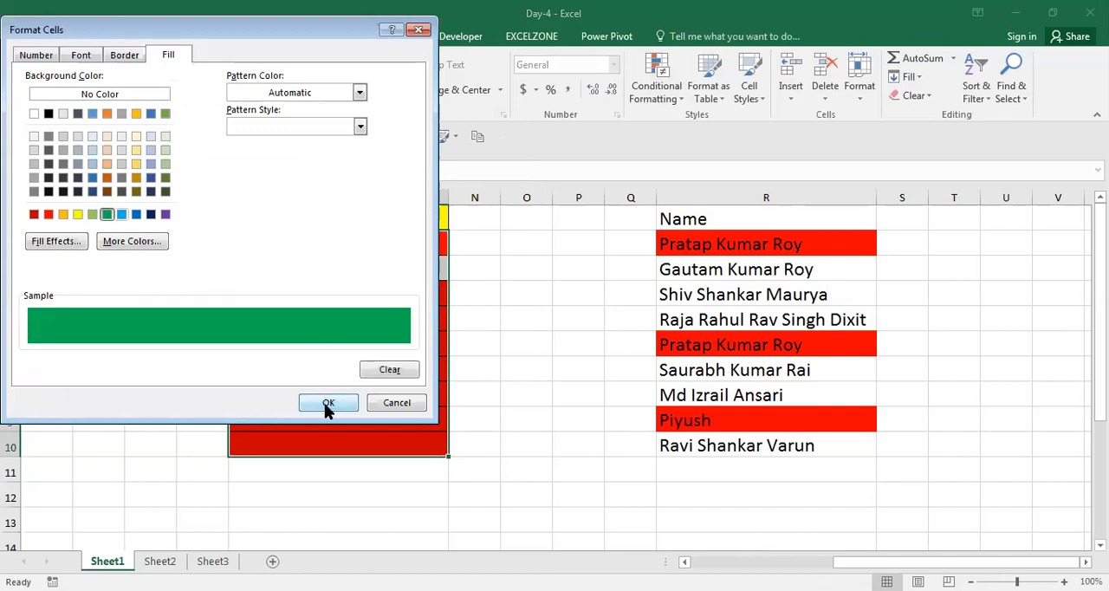
click(326, 403)
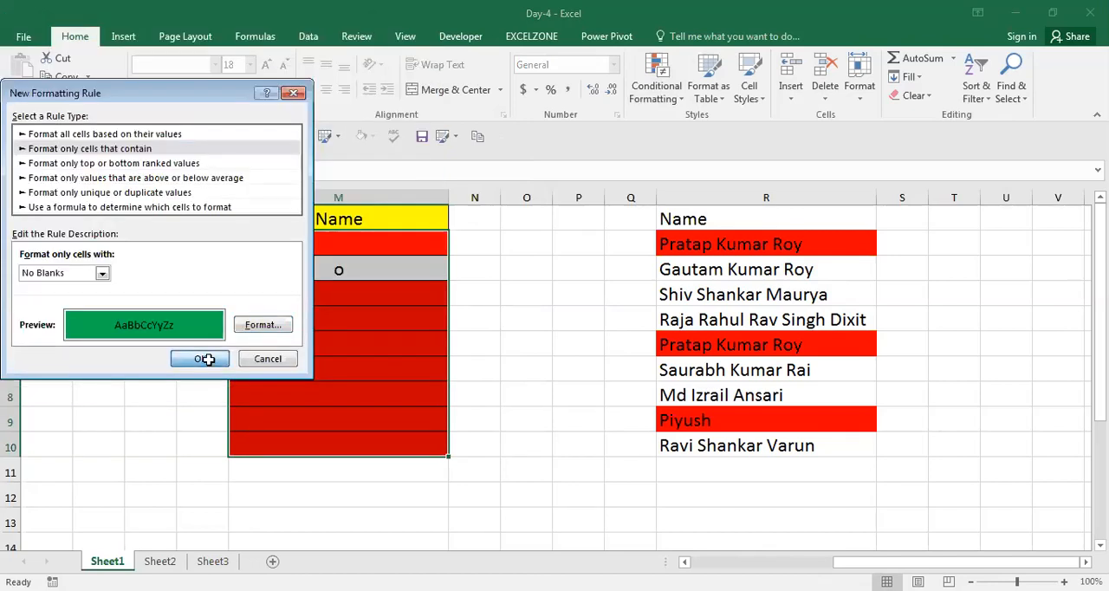
click(208, 359)
Test the No Blanks rule by entering adsd in M5, dass in M6 and das in M8.
key(Return)
text(adsd)
key(Return)
text(dass)
key(Return)
key(Return)
text(das)
key(Return)
Check the formatting of the blank and filled cells in the M2:M10 list.
key(Up)
key(Up)
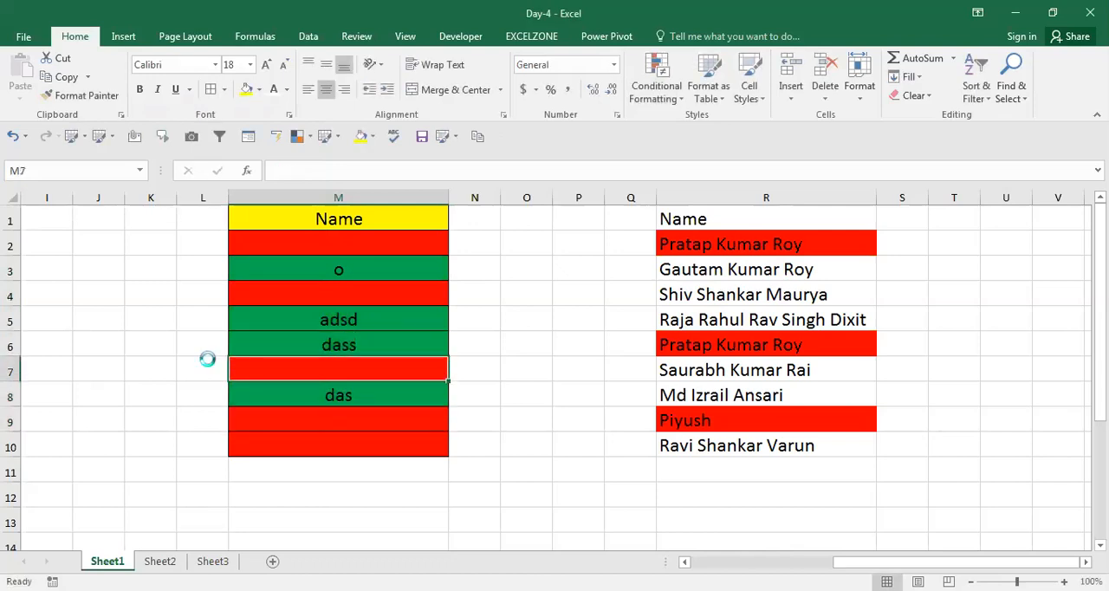
key(Up)
key(Up)
key(Up)
key(Up)
key(Up)
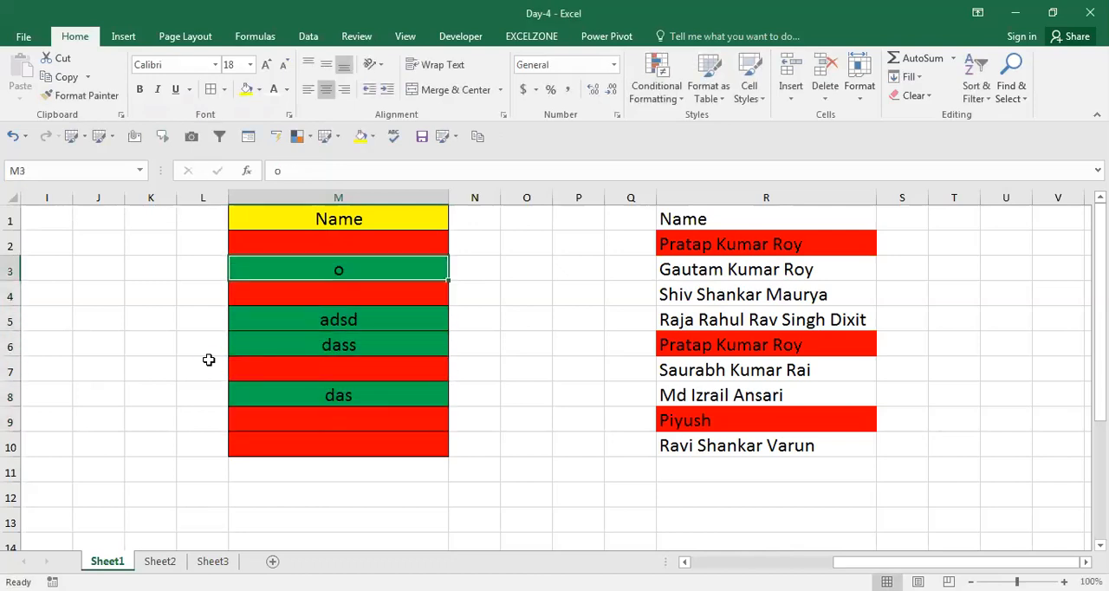
key(shift+Down)
key(shift+Down)
key(shift+Down)
key(shift+Down)
key(shift+Down)
key(shift+Down)
key(shift+Down)
key(shift+Down)
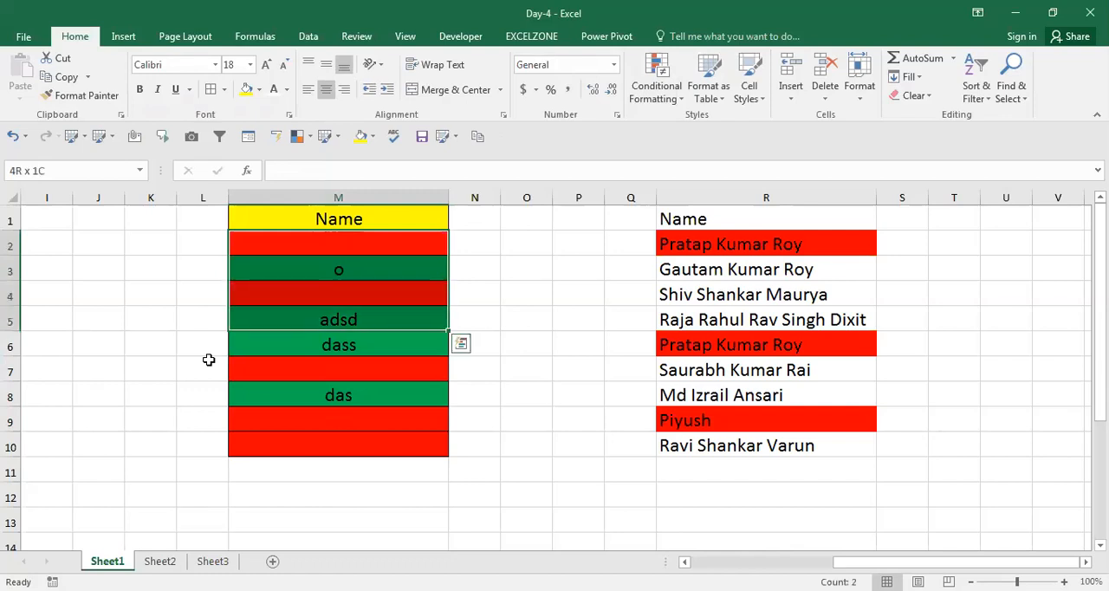
Copy the name list in R1:R10 and paste it at Y1.
key(Up)
key(Right)
key(Right)
key(Right)
key(Right)
key(Right)
key(ctrl+shift+Down)
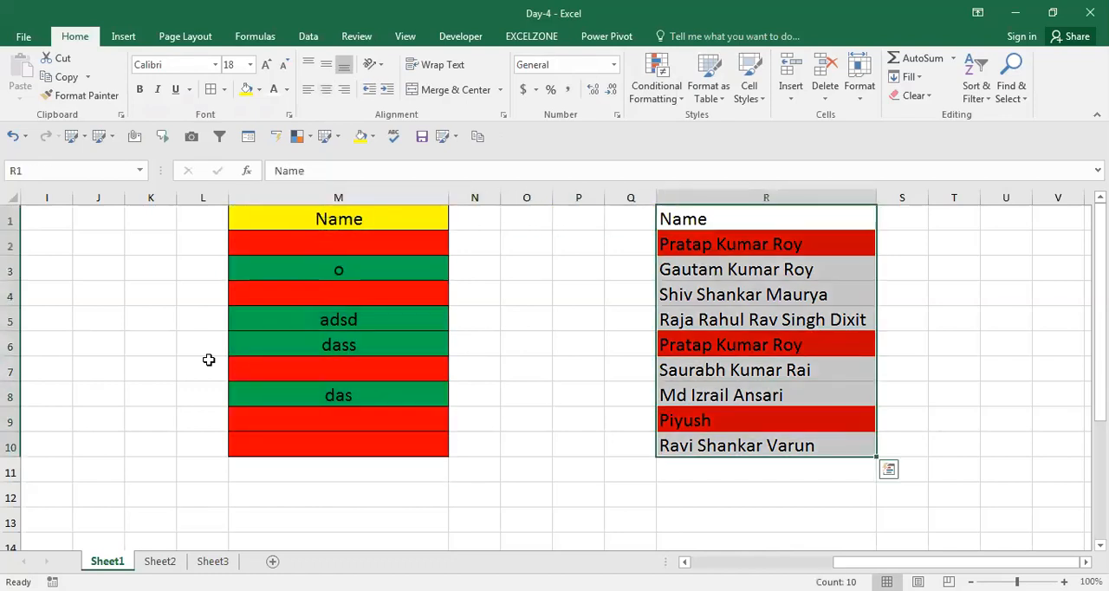
key(ctrl+c)
key(Right)
key(Right)
key(Right)
key(Right)
key(Right)
key(Right)
key(Right)
key(Right)
key(Right)
key(Right)
key(Right)
key(Right)
key(Right)
key(Right)
key(Right)
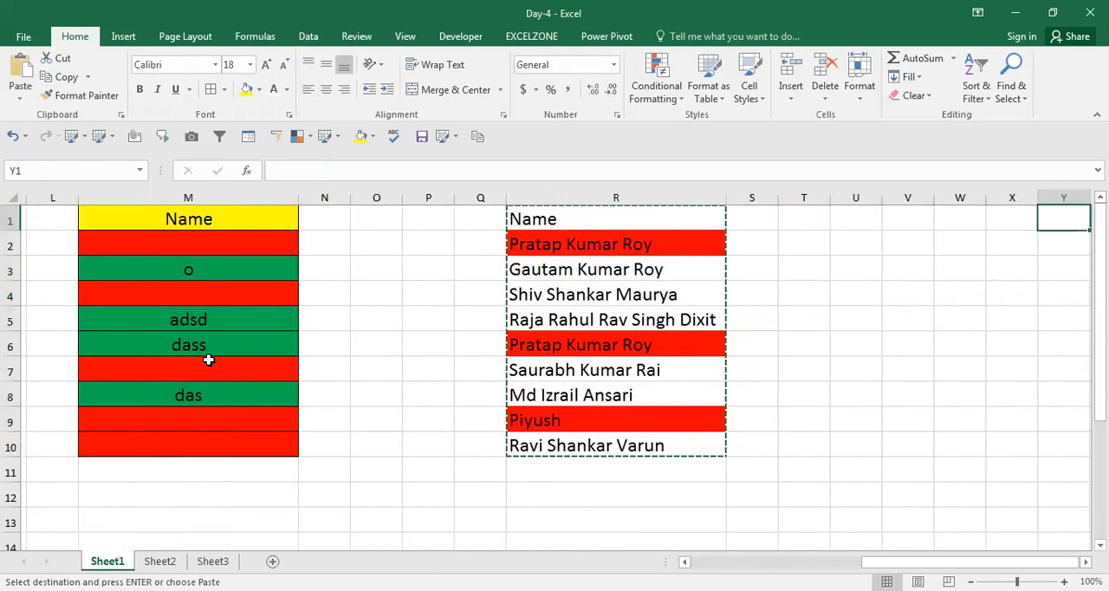
key(Left)
key(Left)
key(Left)
key(Left)
key(Left)
key(Left)
key(Left)
key(Left)
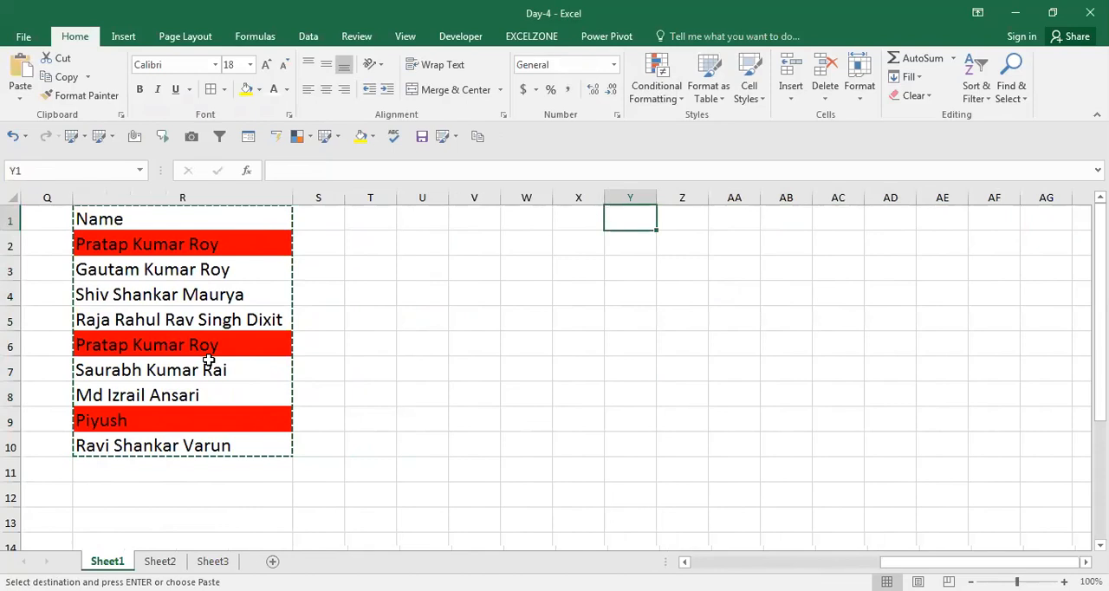
key(ctrl+v)
AutoFit the width of column Y to the pasted names and end the copy mode.
key(alt+h)
key(o)
key(i)
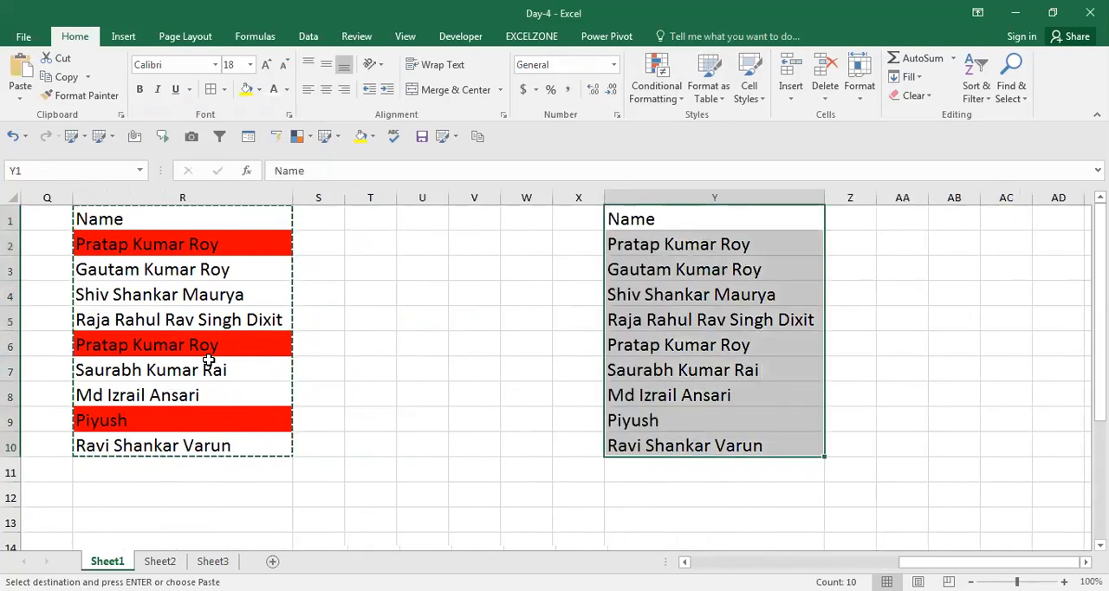
key(Escape)
Add all borders to the list in Y1:Y10.
key(Down)
key(Up)
key(ctrl+shift+Down)
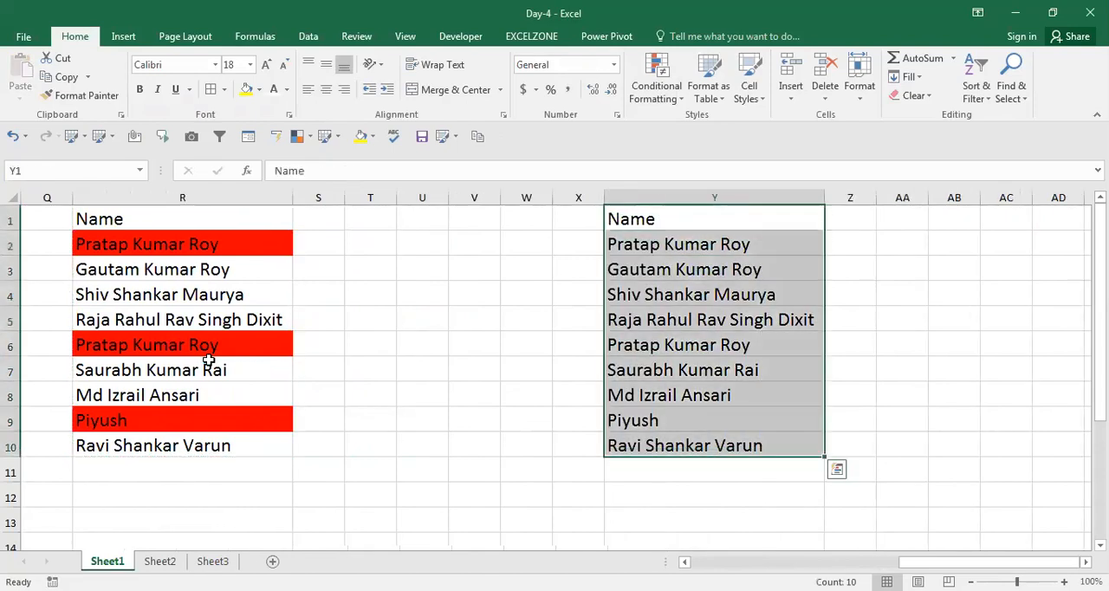
key(alt)
key(h)
key(b)
key(a)
Centre the Name header in Y1 and fill it with yellow.
key(ctrl+Down)
key(Up)
key(ctrl+Up)
key(alt+h)
key(a)
key(c)
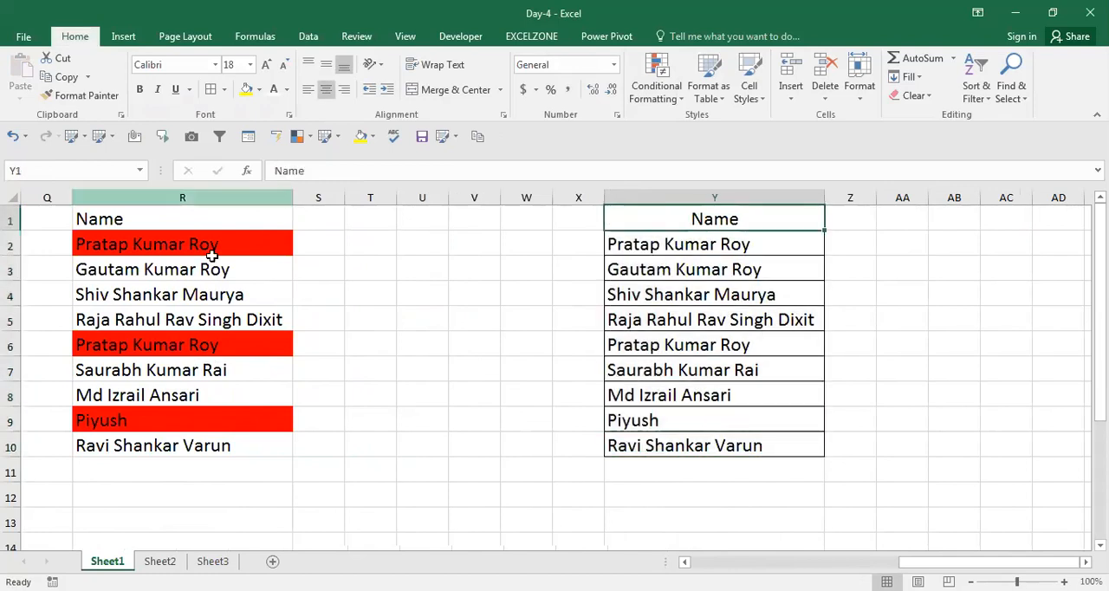
click(245, 90)
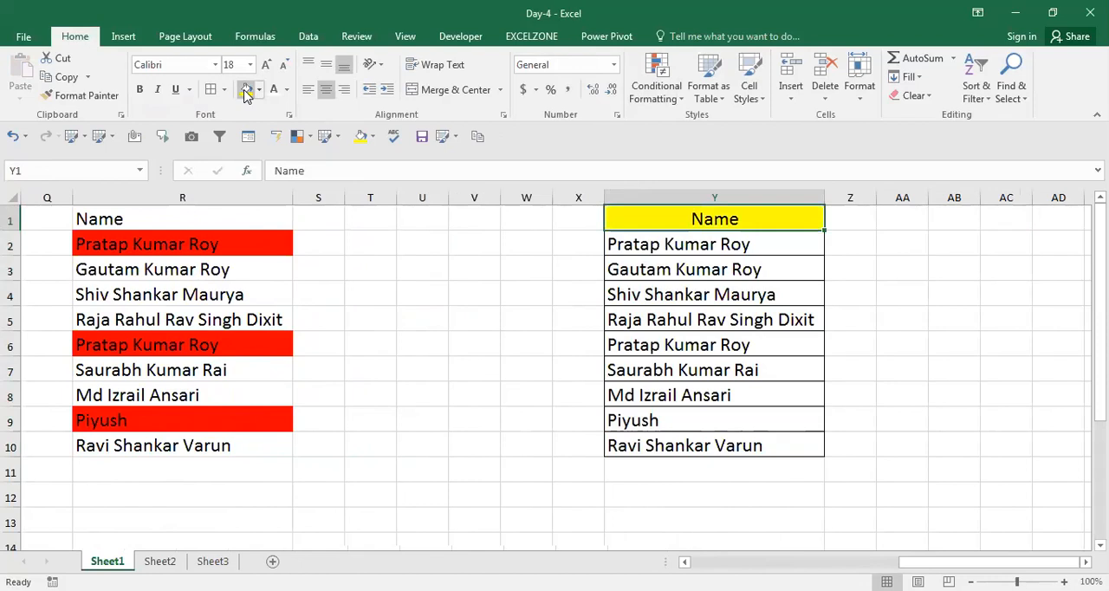
Start a Format only cells that contain rule for Y2:Y10 and base it on Errors.
key(Down)
key(ctrl+shift+Down)
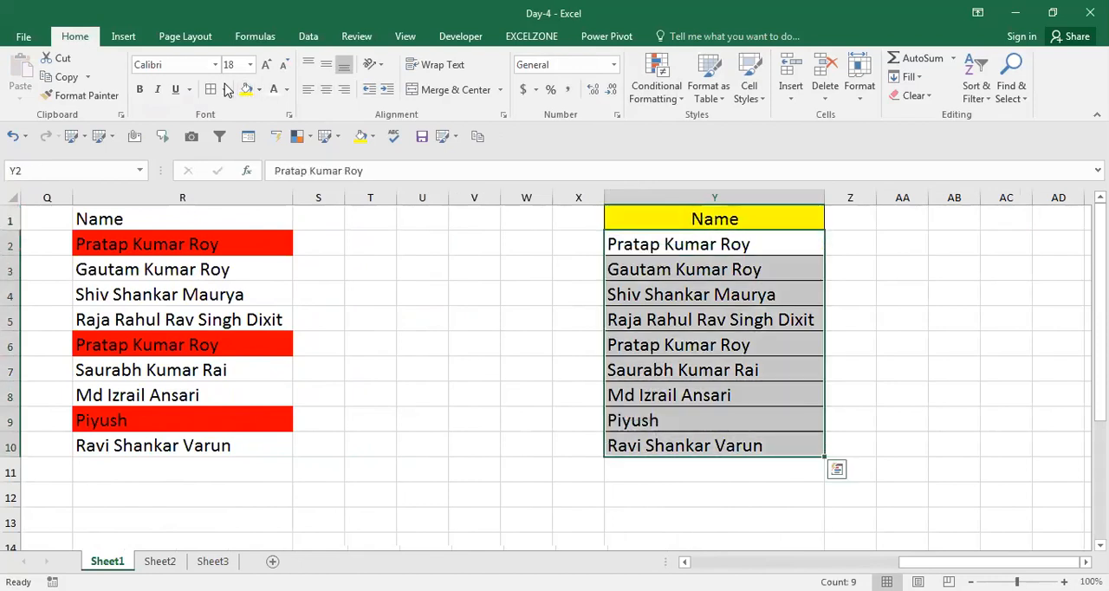
click(681, 101)
click(678, 298)
drag(297, 75, 424, 87)
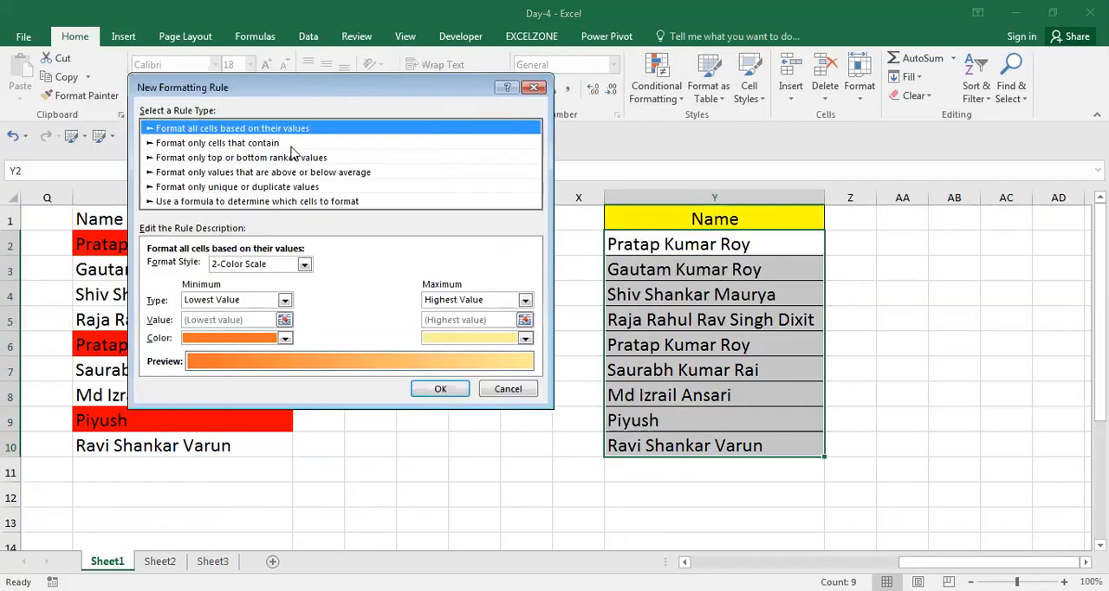
click(217, 142)
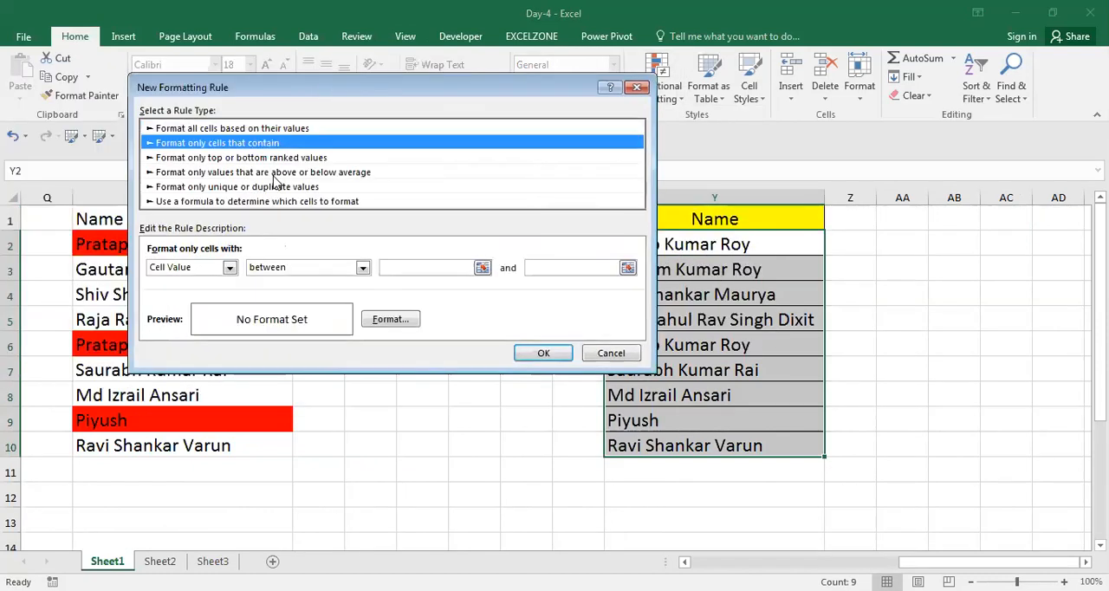
click(230, 267)
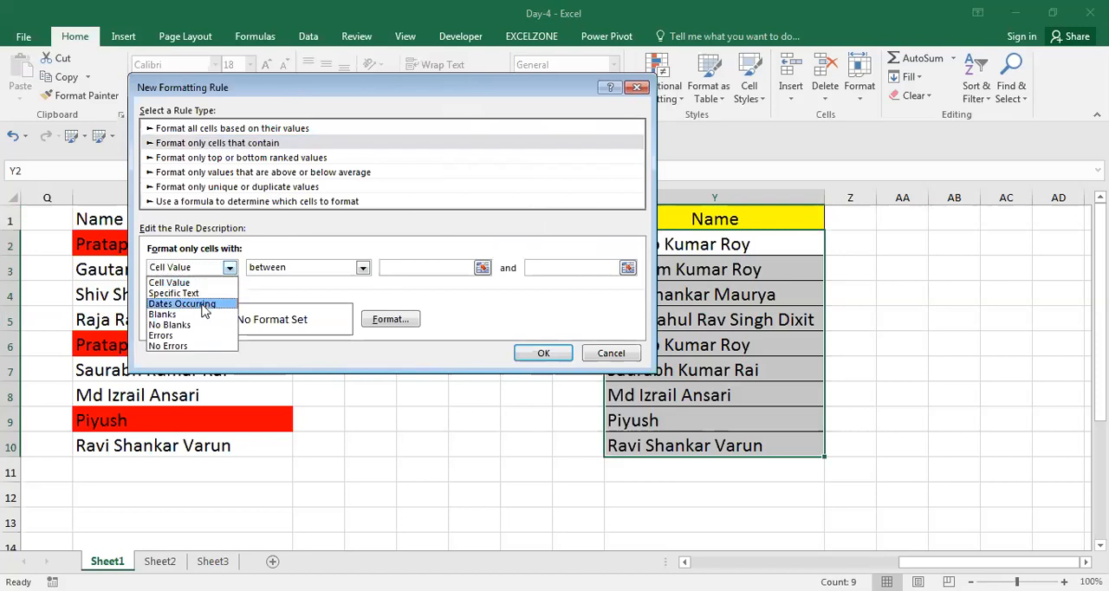
click(188, 337)
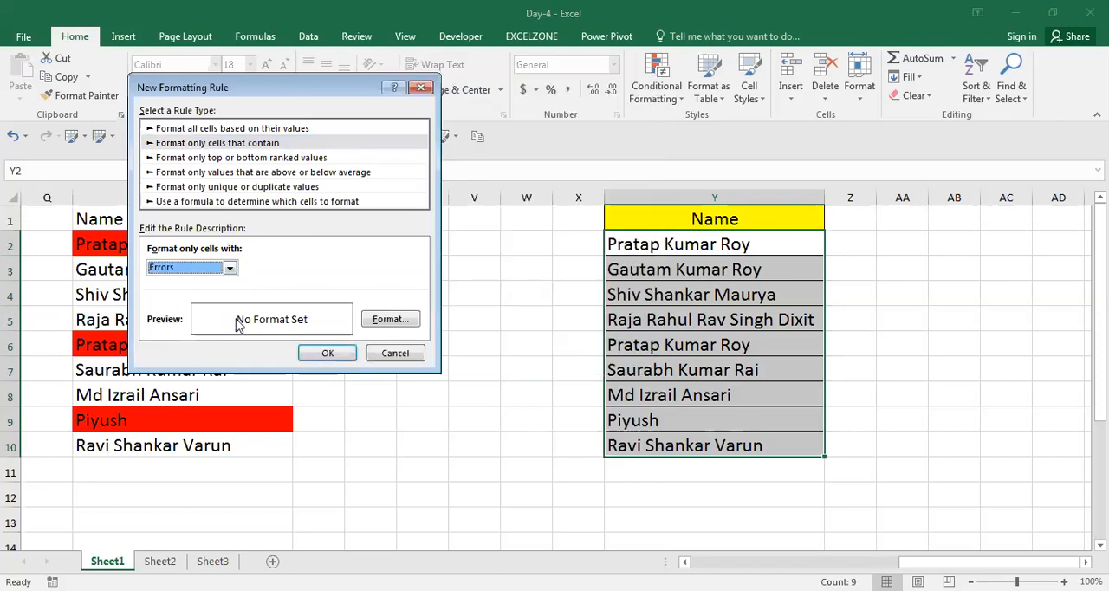
Look over the other conditions and the Format only top or bottom ranked values rule type, and discard the rule.
click(229, 268)
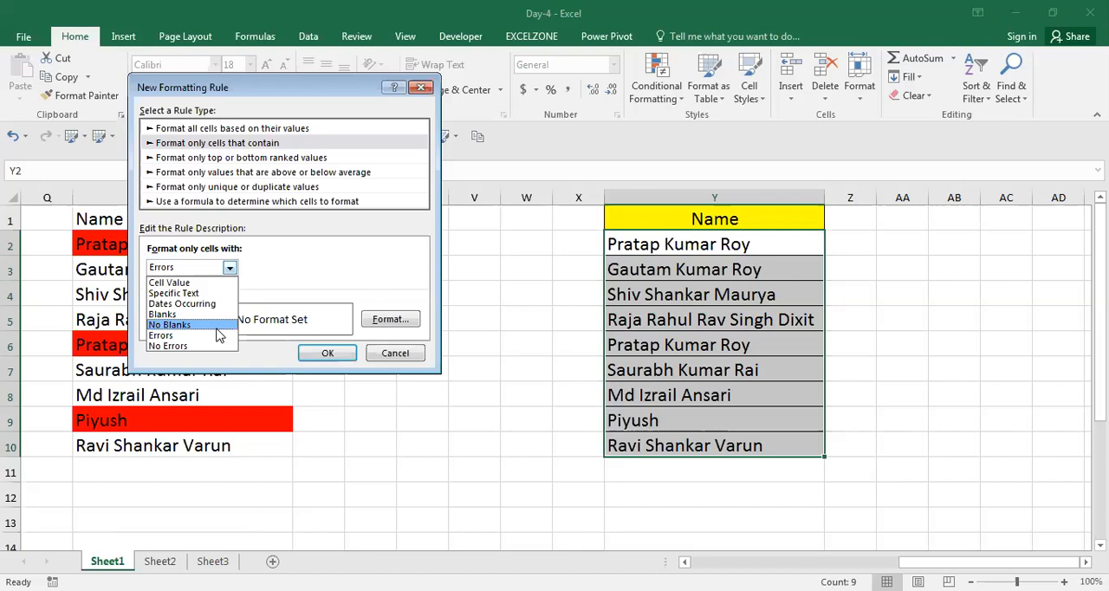
click(198, 266)
click(259, 160)
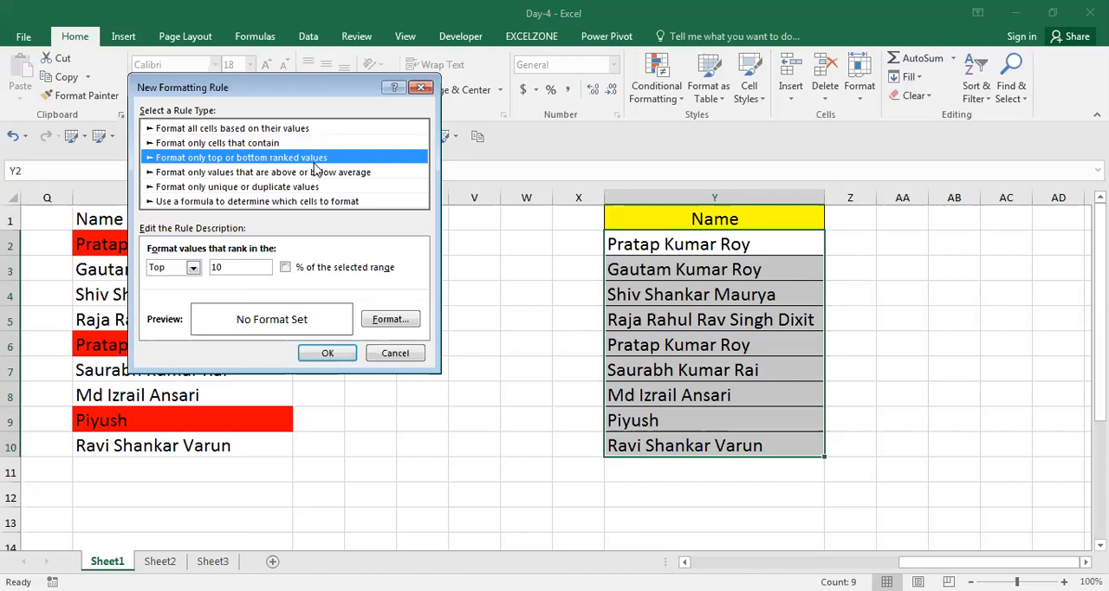
click(395, 357)
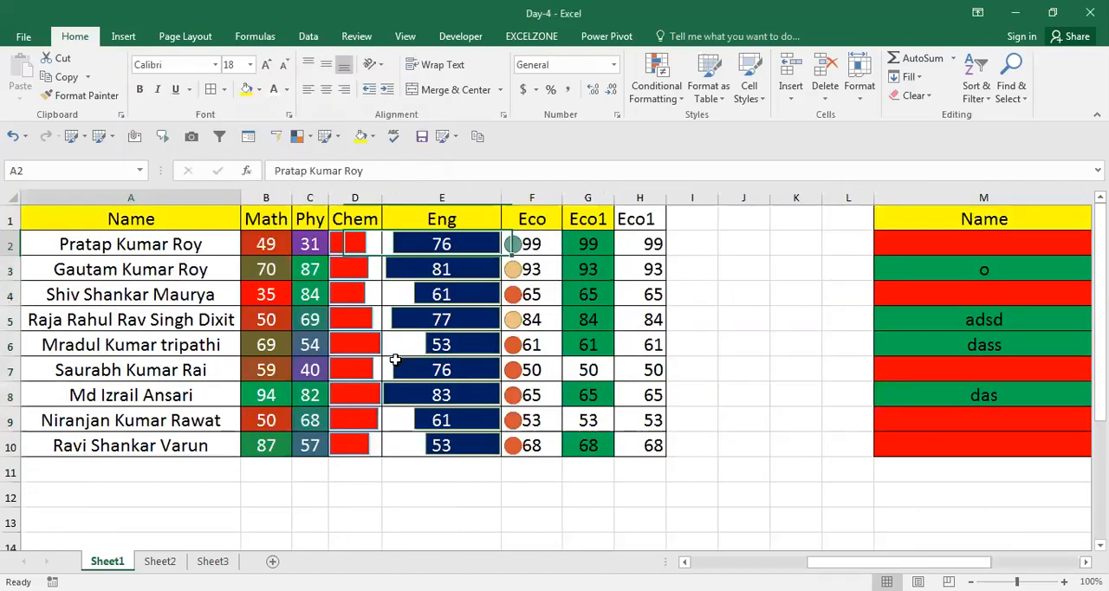
Copy the Eco1 column from H1:H10 into the empty column starting at I1.
key(Right)
key(Right)
key(Right)
key(Right)
key(Right)
key(Right)
key(Right)
key(ctrl+shift+Down)
key(Up)
key(ctrl+shift+Down)
key(ctrl+c)
key(Right)
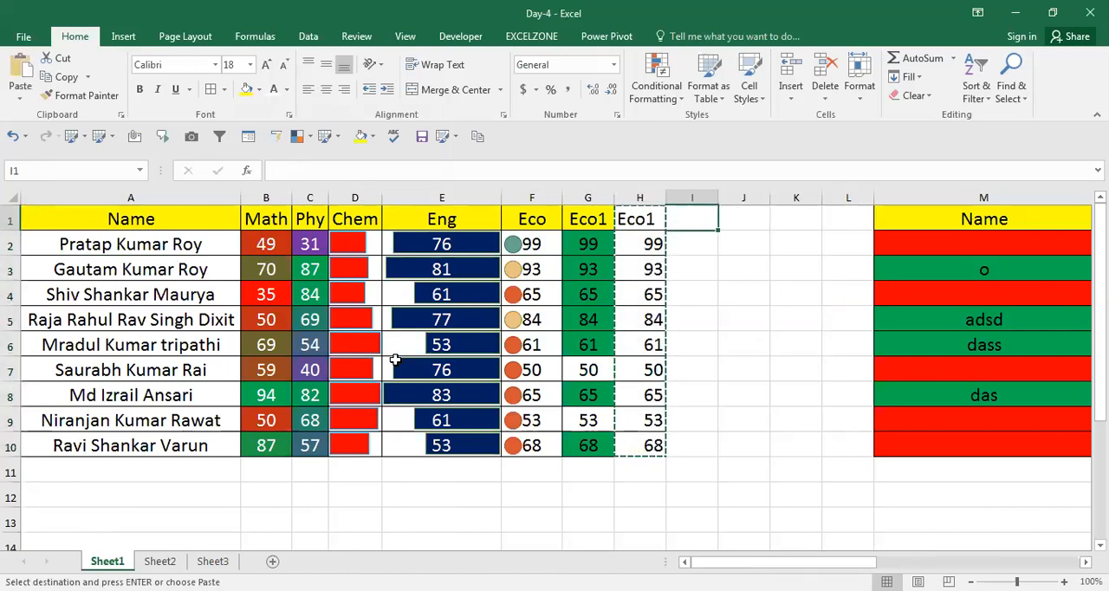
key(Return)
Add all borders to the copied Eco1 column in I1:I10.
key(Down)
key(ctrl+Down)
key(Up)
key(ctrl+Up)
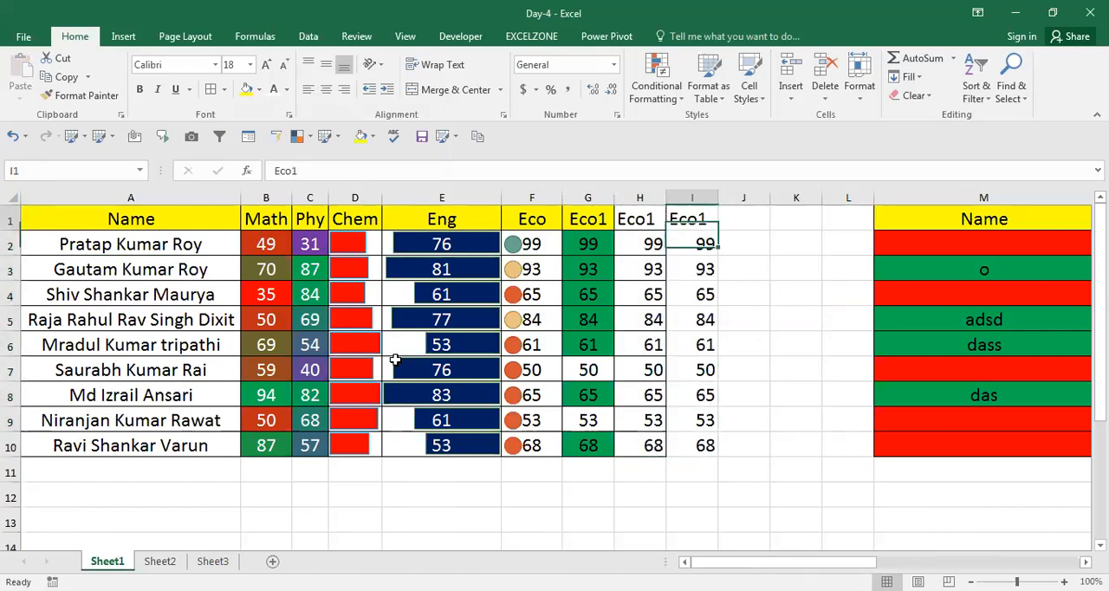
key(ctrl+shift+Down)
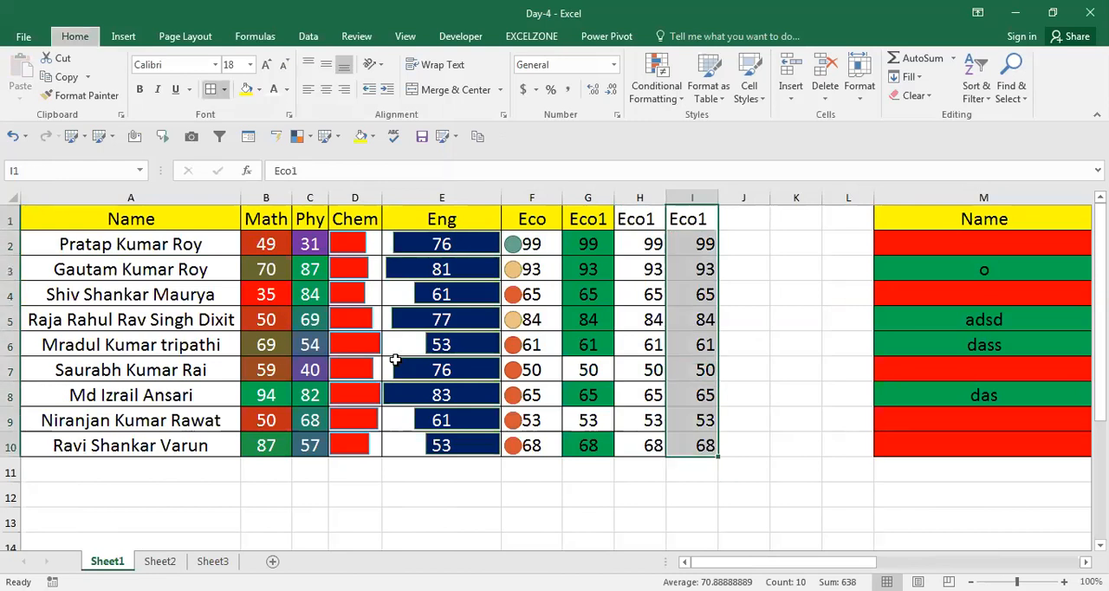
Start a new formatting rule for I2:I10 using the Format only top or bottom ranked values type.
key(Down)
key(ctrl+shift+Down)
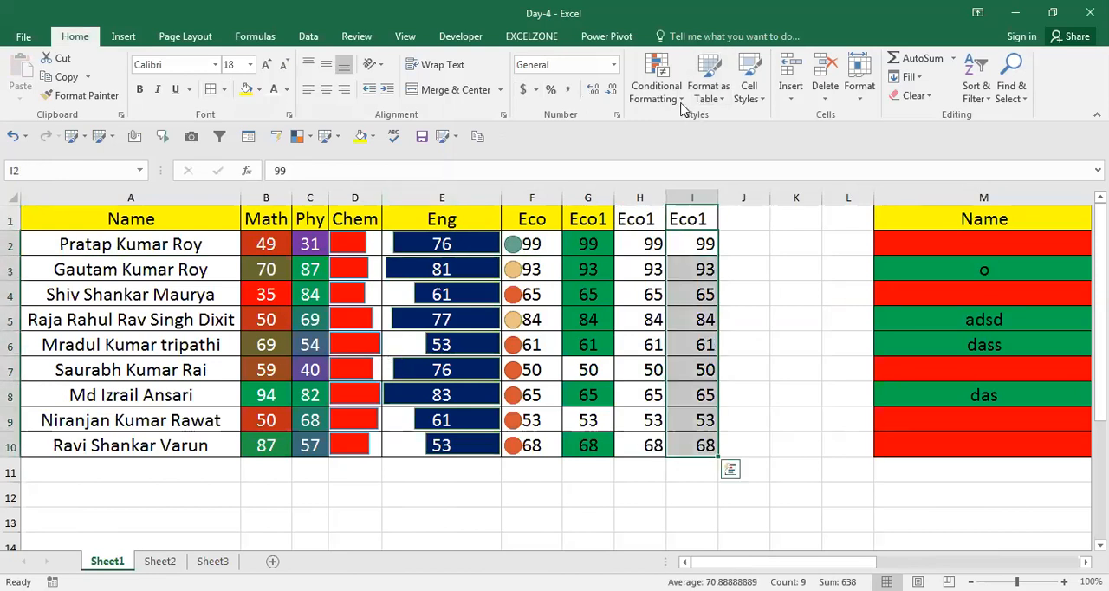
click(683, 103)
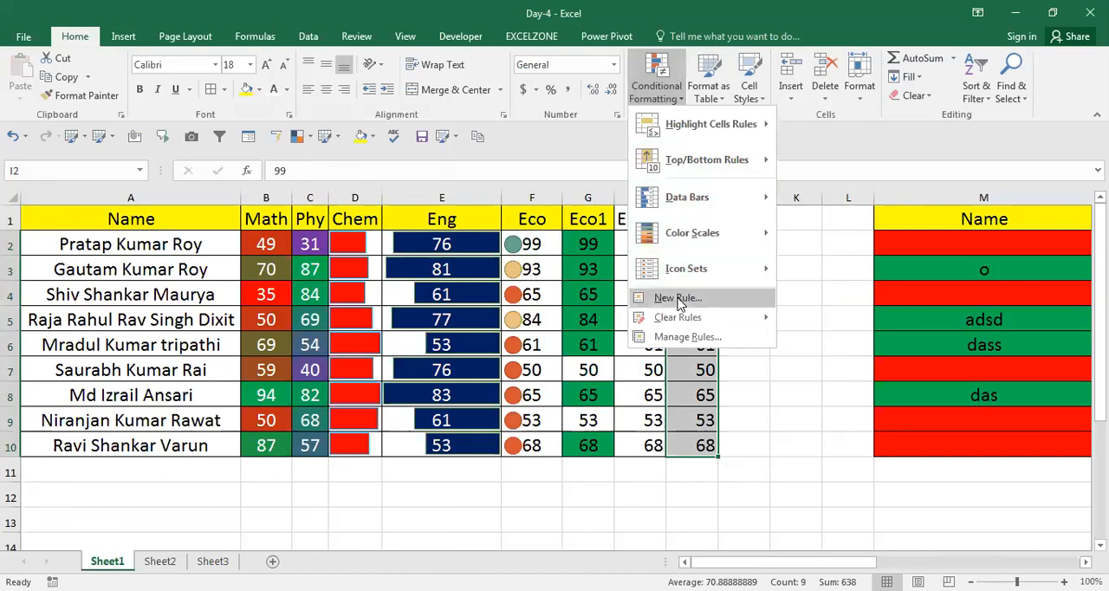
click(678, 298)
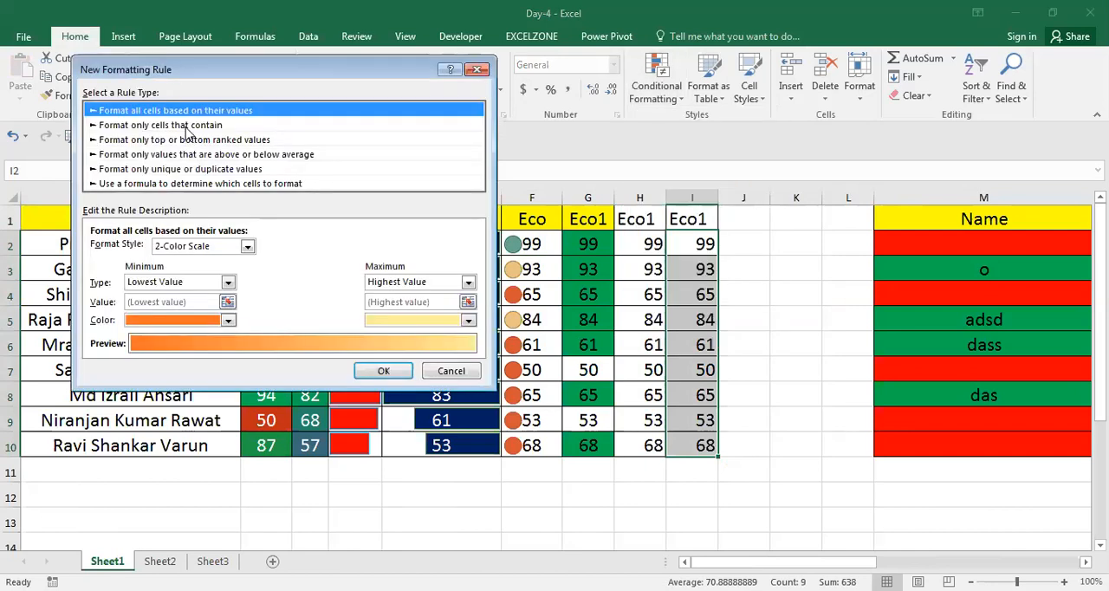
click(185, 126)
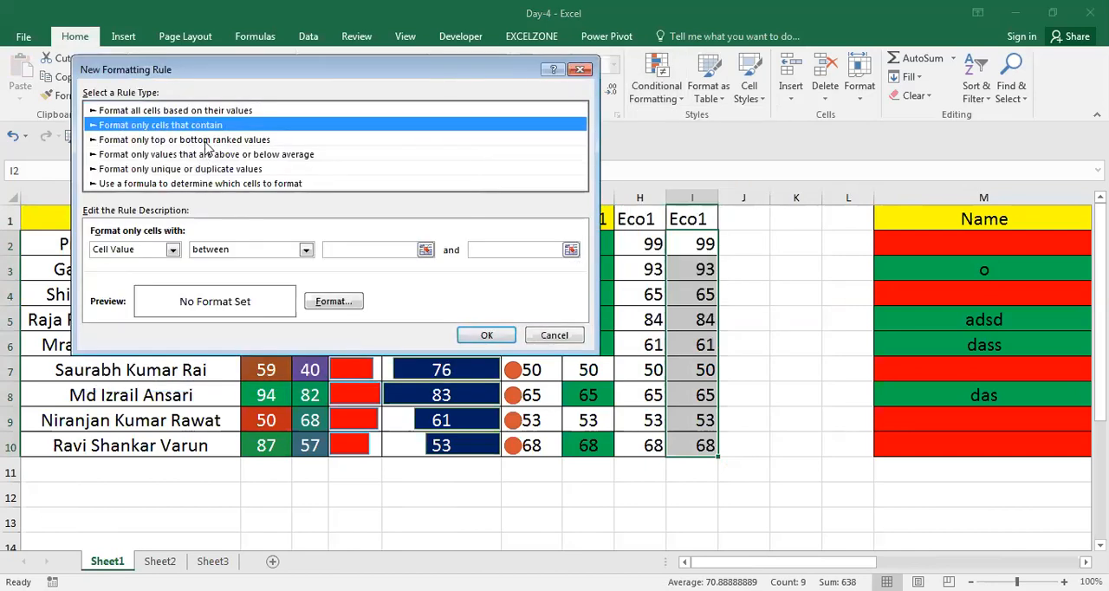
click(208, 141)
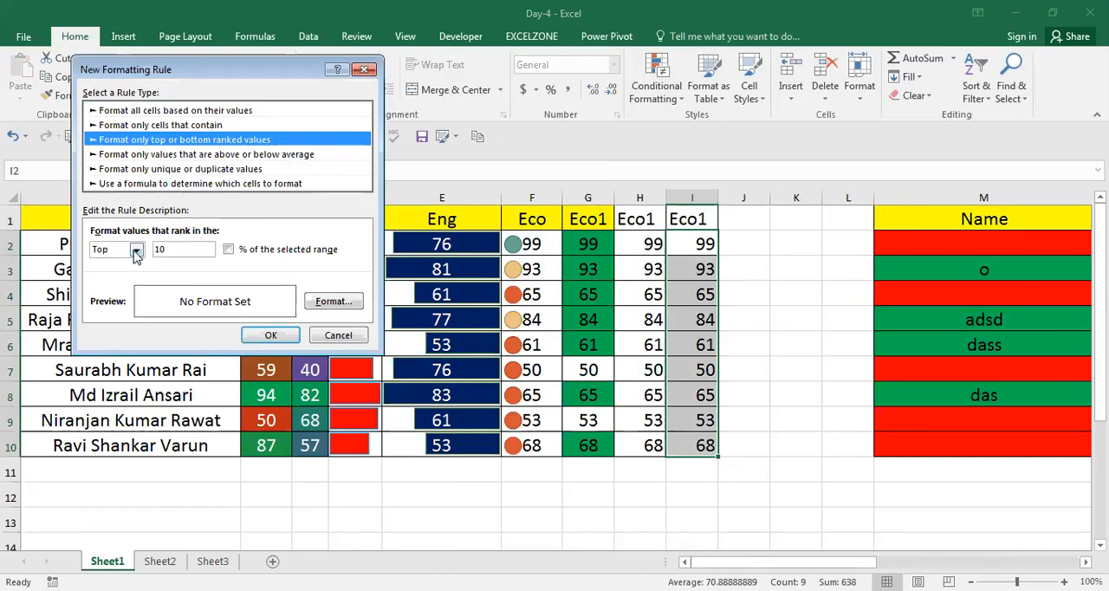
Set the ranked rule to the Bottom 10 and turn on % of the selected range.
click(137, 250)
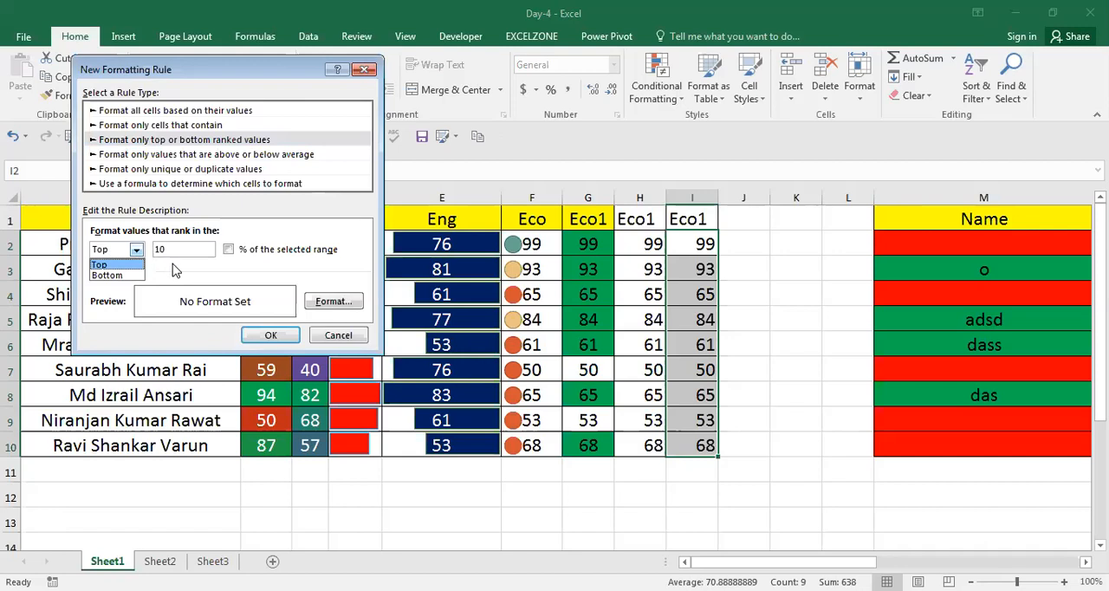
click(174, 268)
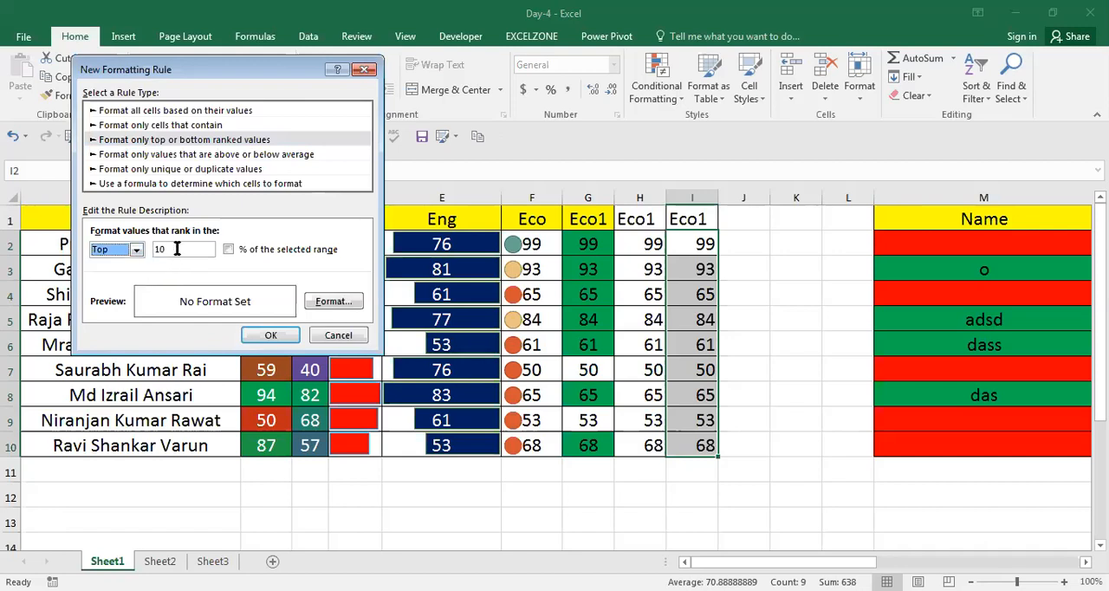
click(156, 252)
click(137, 251)
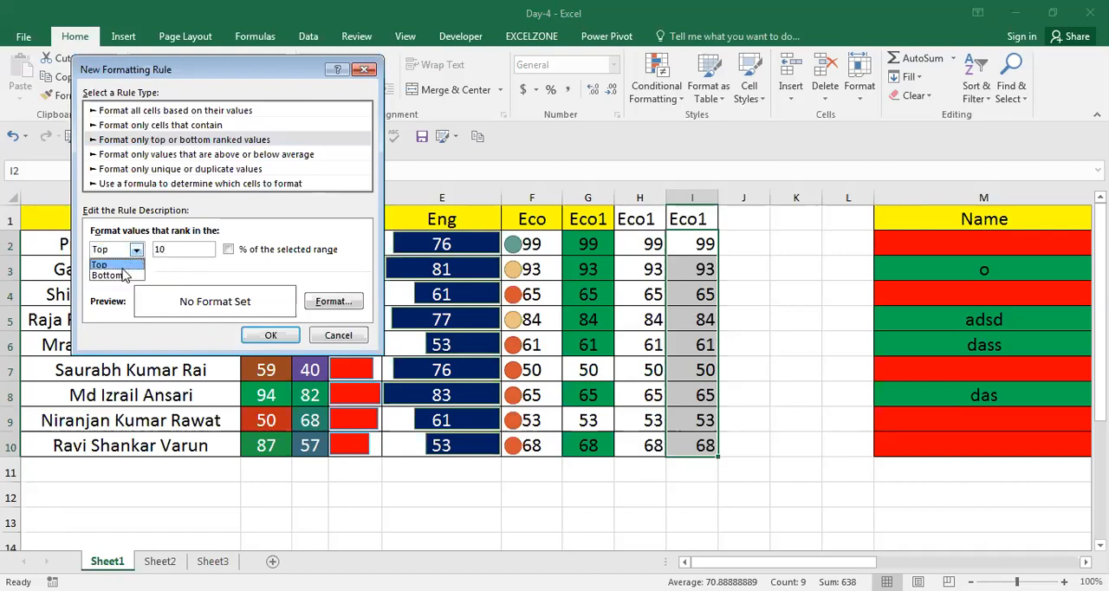
click(124, 275)
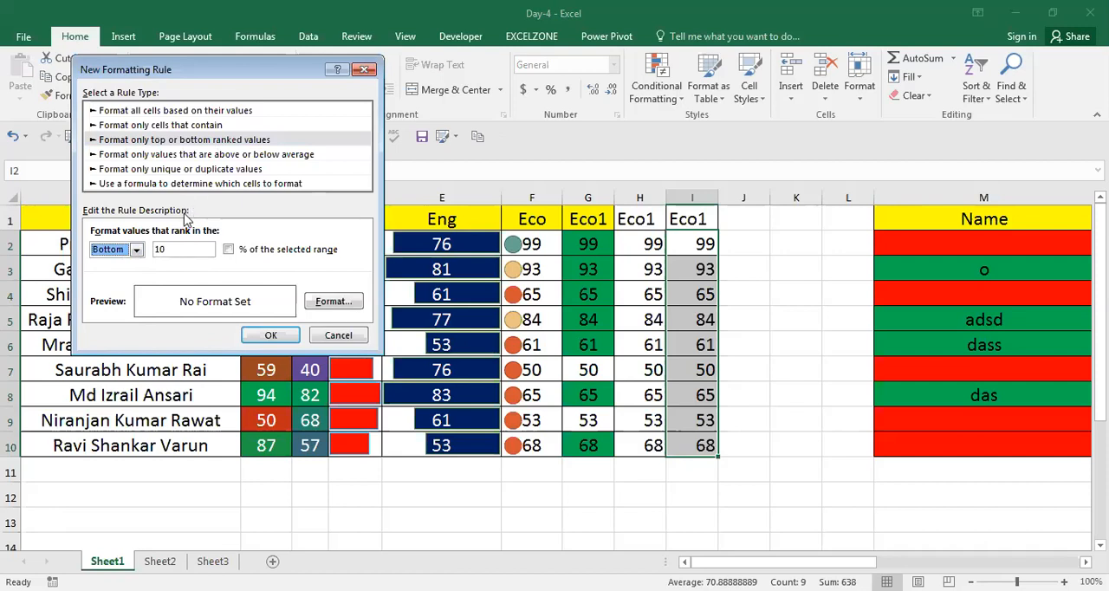
click(229, 249)
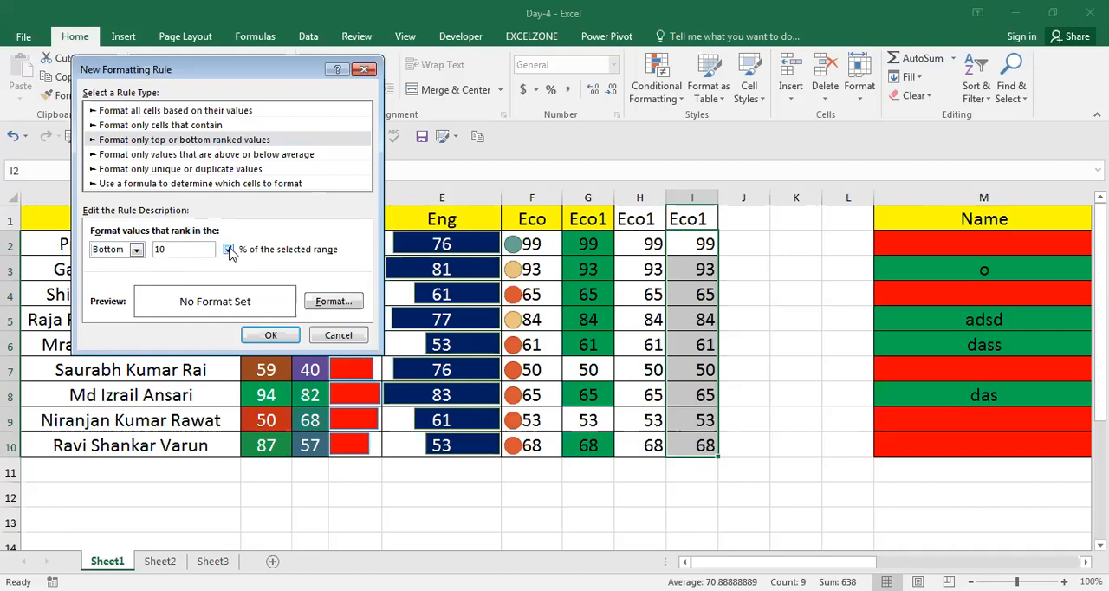
Look over the comparison options of the Format only values that are above or below average rule type.
click(249, 156)
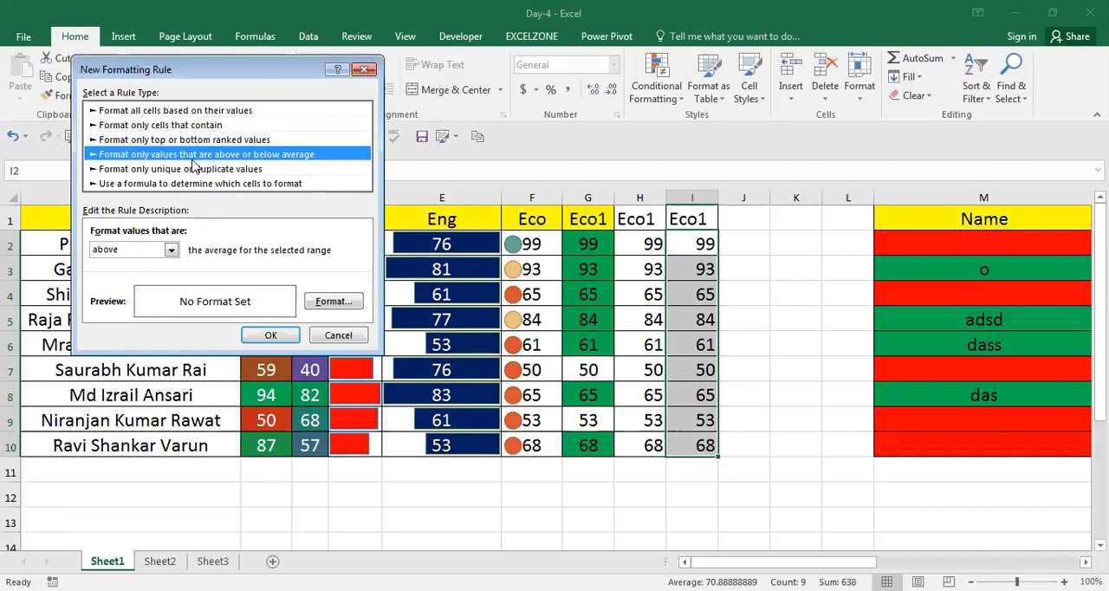
click(171, 250)
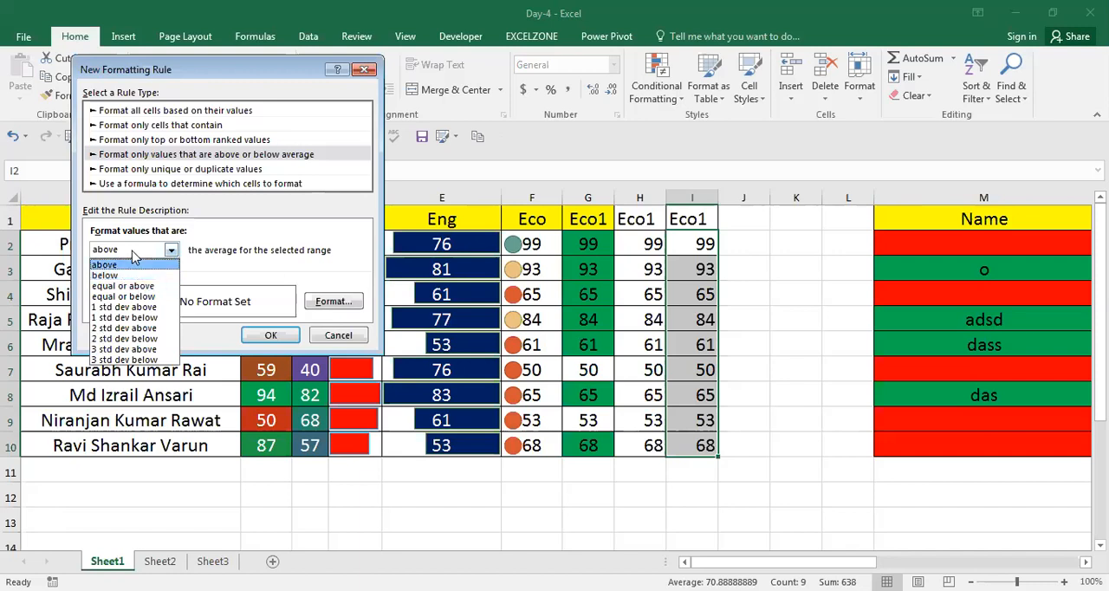
click(204, 234)
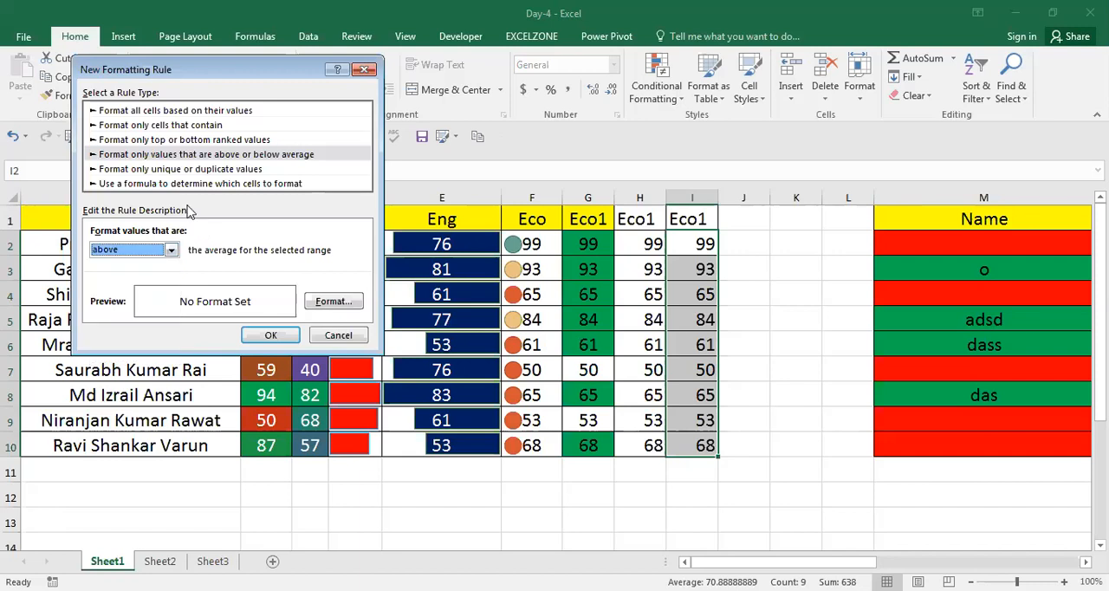
Switch the rule to Format only unique or duplicate values and set it to unique.
click(199, 171)
click(144, 250)
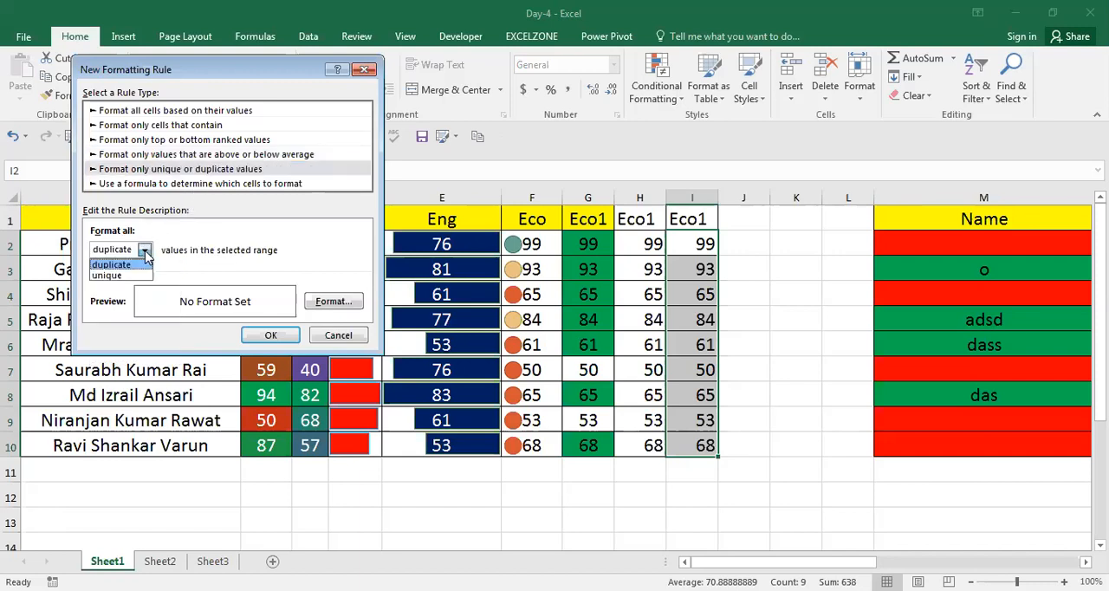
click(109, 275)
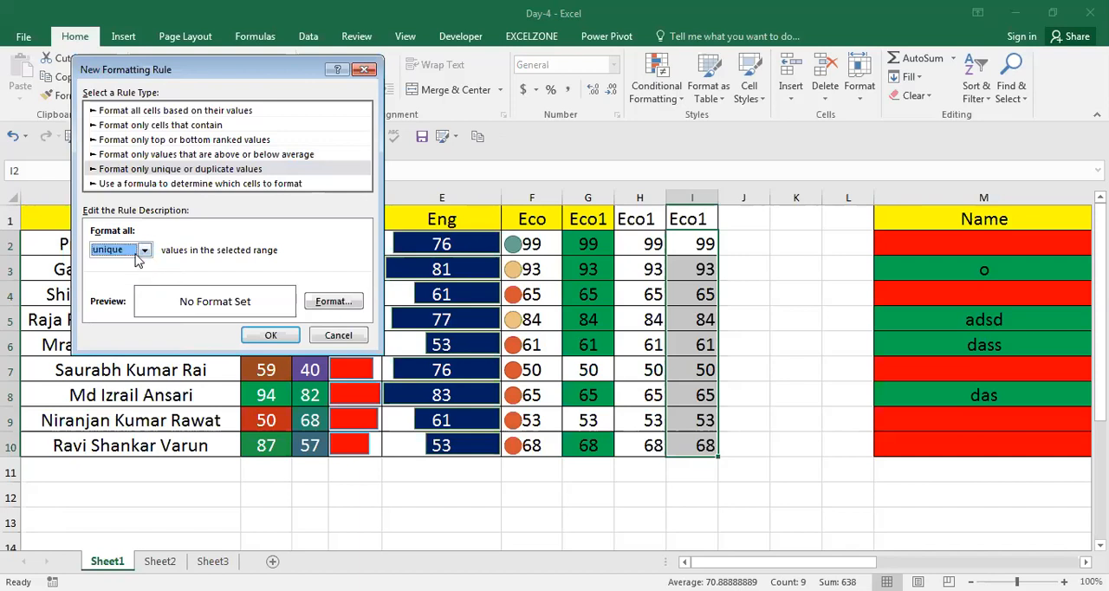
click(146, 251)
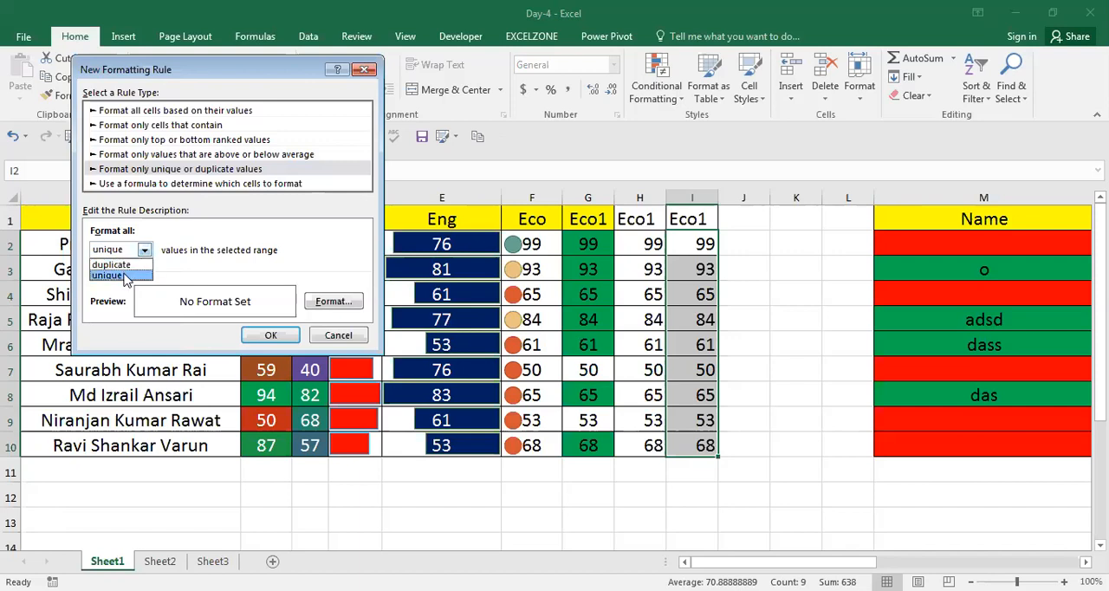
click(130, 275)
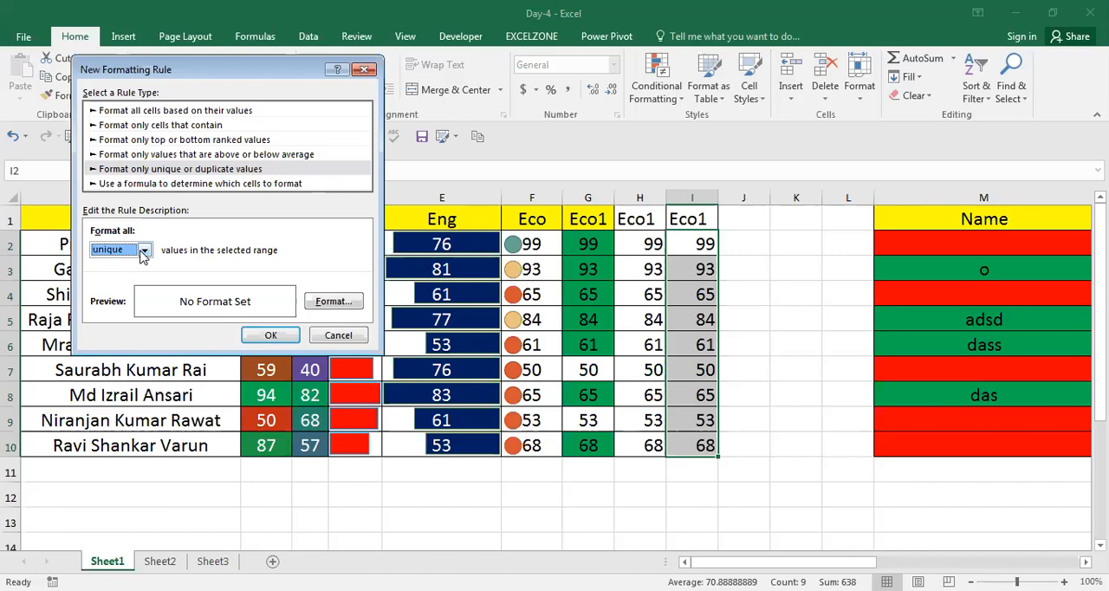
View the formula-based rule type, discard the rule, and look over the Conditional Formatting options.
click(200, 185)
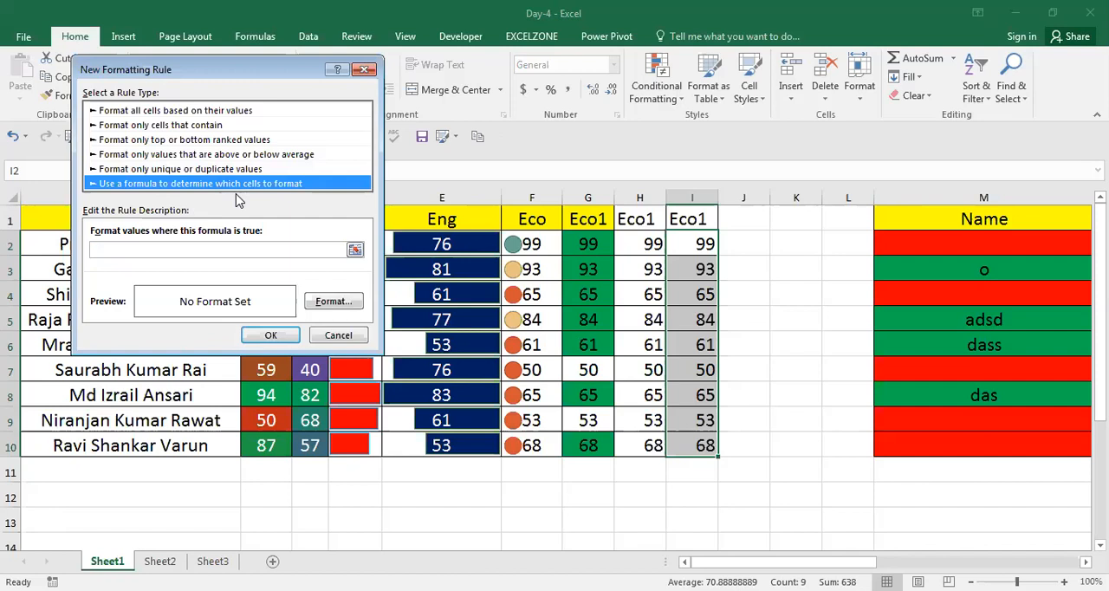
click(342, 335)
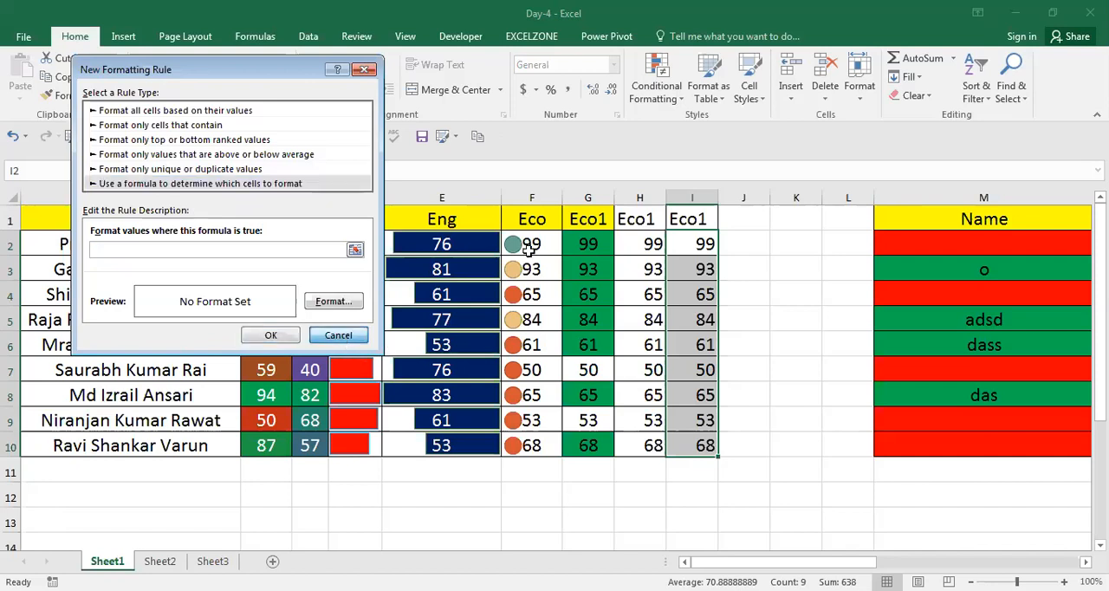
click(679, 100)
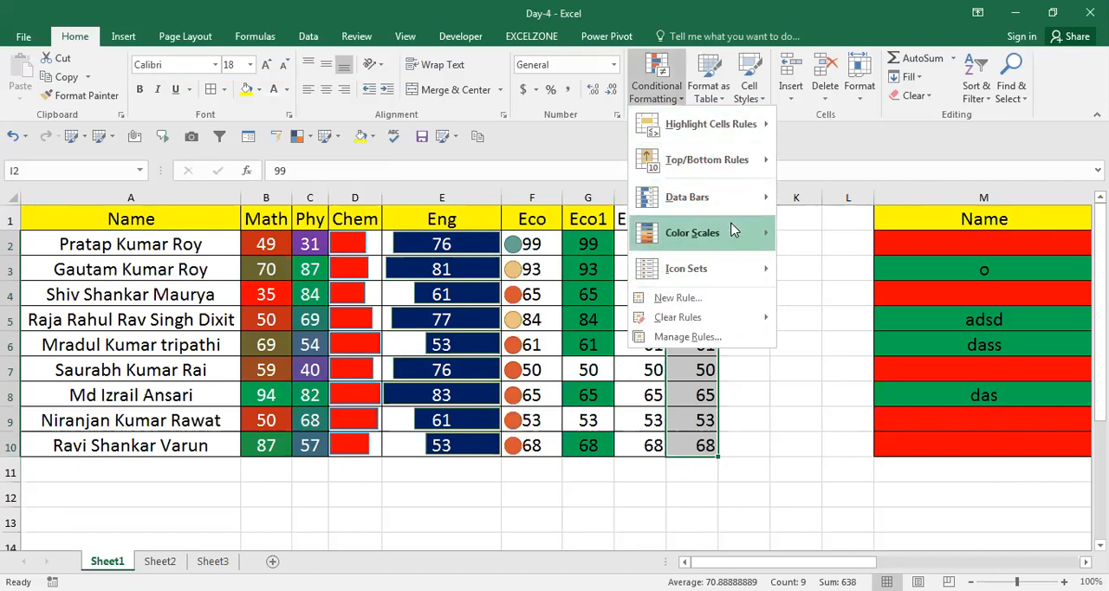
mouse_move(733, 229)
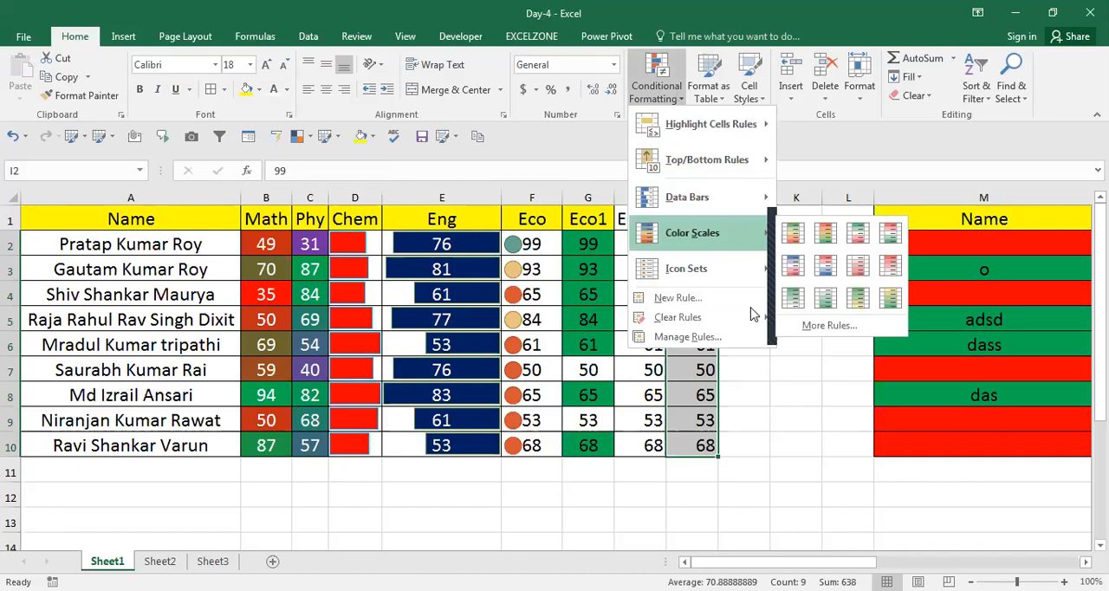
click(778, 447)
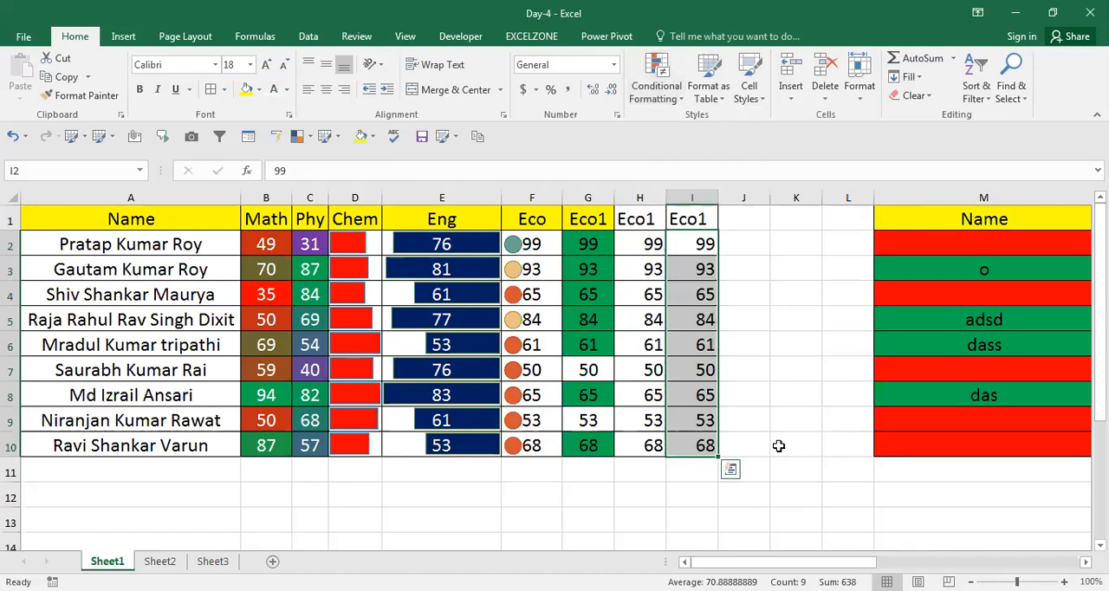
Copy the Name list from A1:A10 into the empty area starting at AJ1.
key(Home)
key(Up)
key(ctrl+shift+Down)
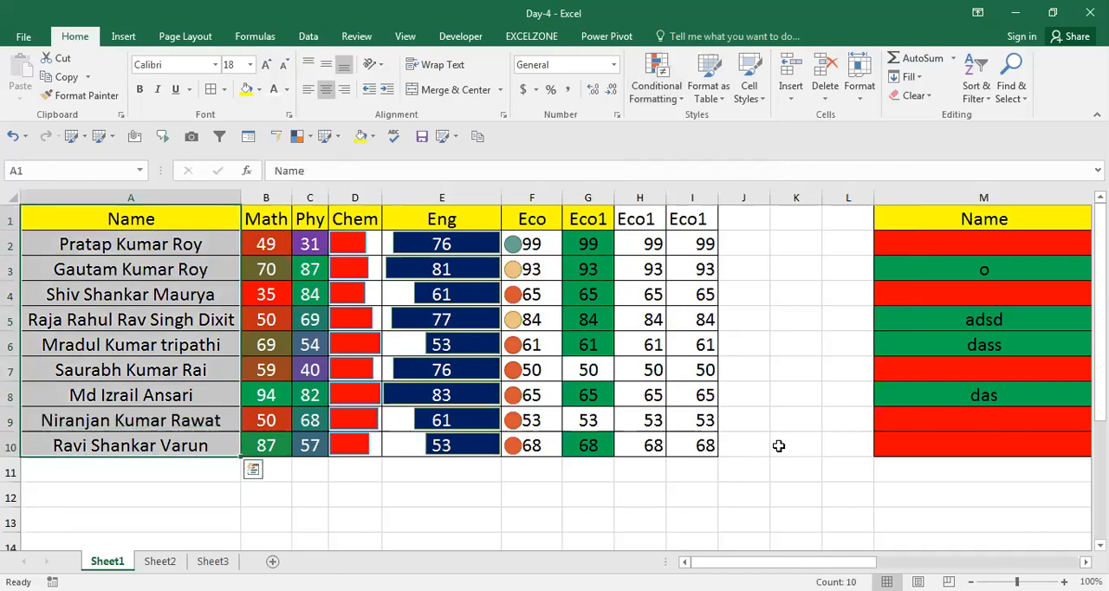
key(ctrl+c)
key(Right)
key(Right)
key(Right)
key(Right)
key(Right)
key(Right)
key(Right)
key(Right)
key(Right)
key(Right)
key(Right)
key(Right)
key(Right)
key(Right)
key(Right)
key(Right)
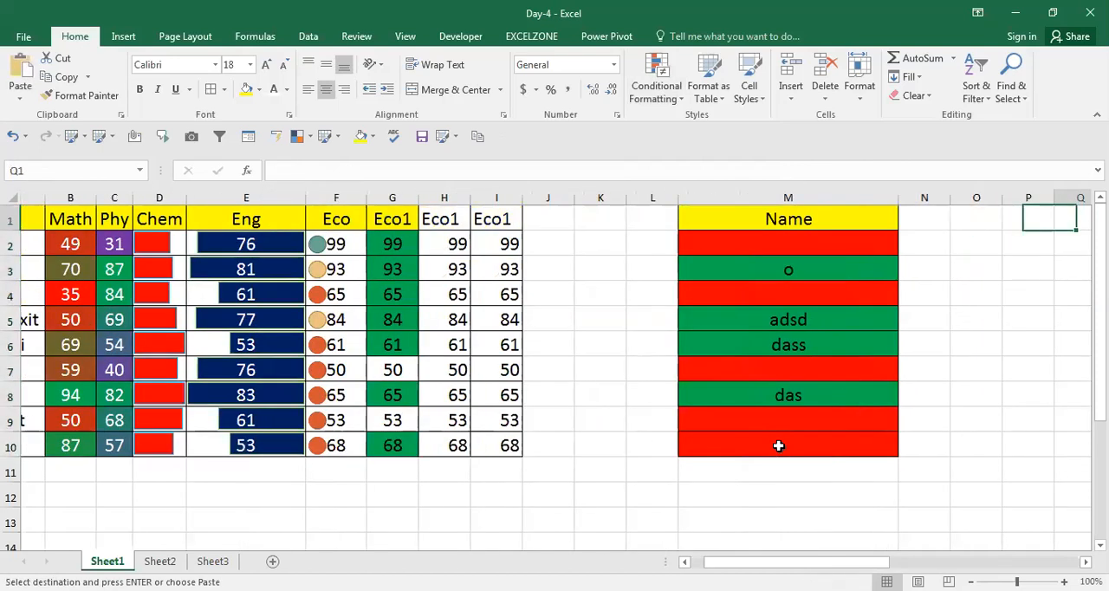
key(Right)
key(Right)
key(Right)
key(Right)
key(Right)
key(Right)
key(Right)
key(Right)
key(Right)
key(Right)
key(Right)
key(Right)
key(Right)
key(Right)
key(Right)
key(Right)
key(Right)
key(Right)
key(Right)
key(Right)
key(Left)
key(Left)
key(Left)
key(Left)
key(Left)
key(ctrl+v)
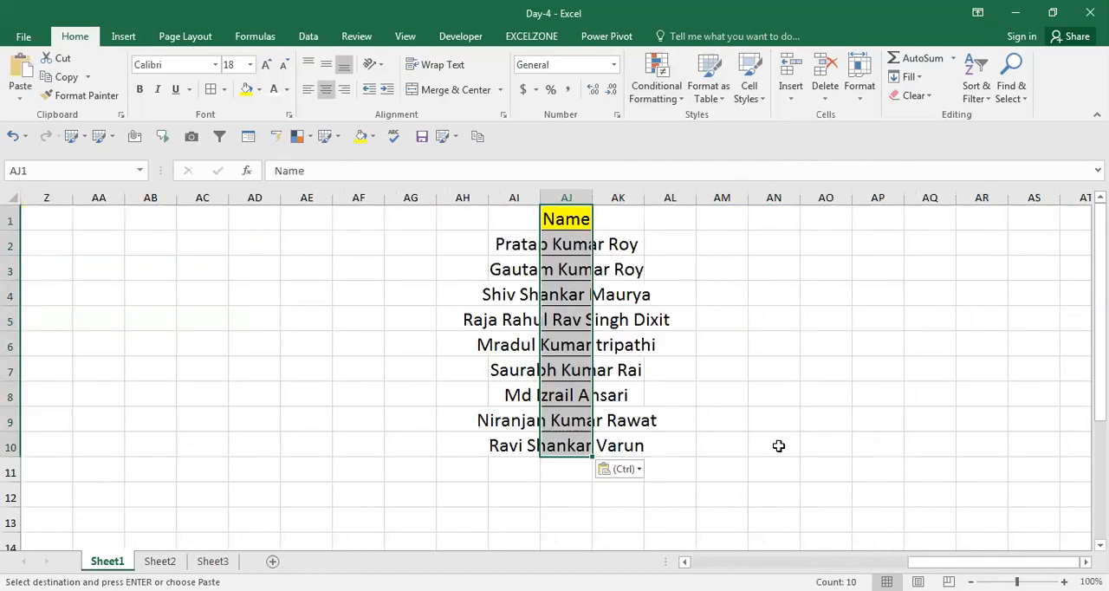
AutoFit the width of column AJ to the pasted names and clear the copy selection.
key(alt+h)
key(o)
key(i)
key(Escape)
key(Up)
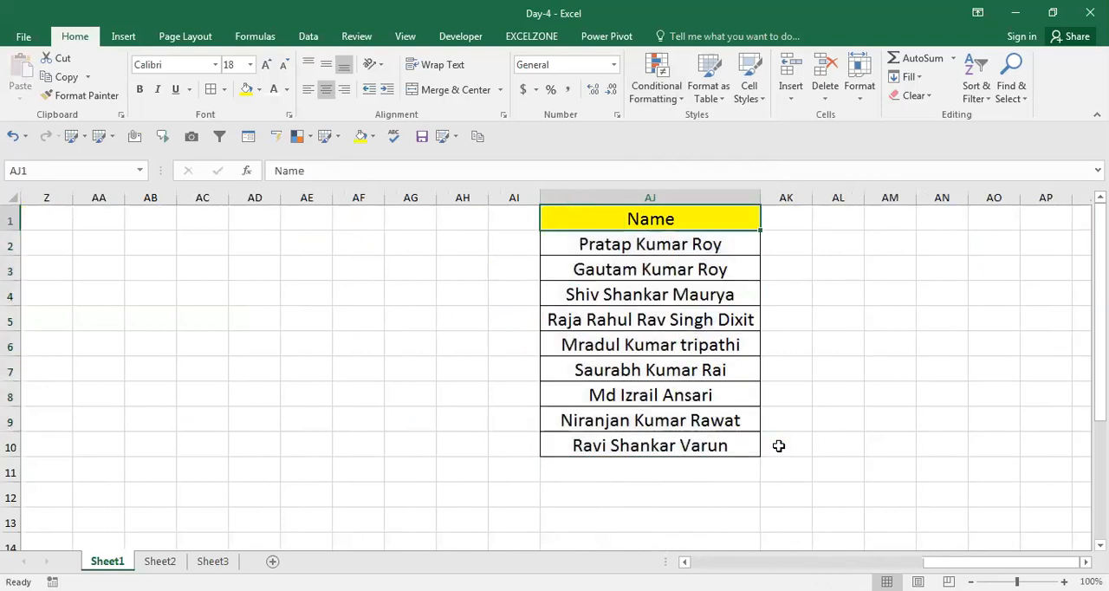
key(Down)
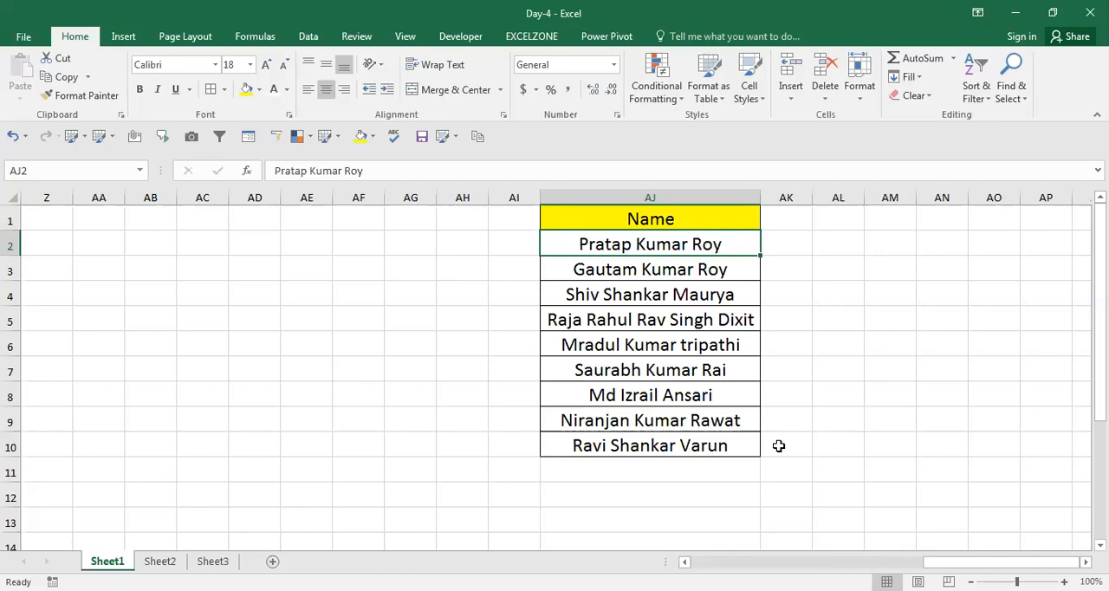
key(Right)
key(Right)
key(Right)
key(Right)
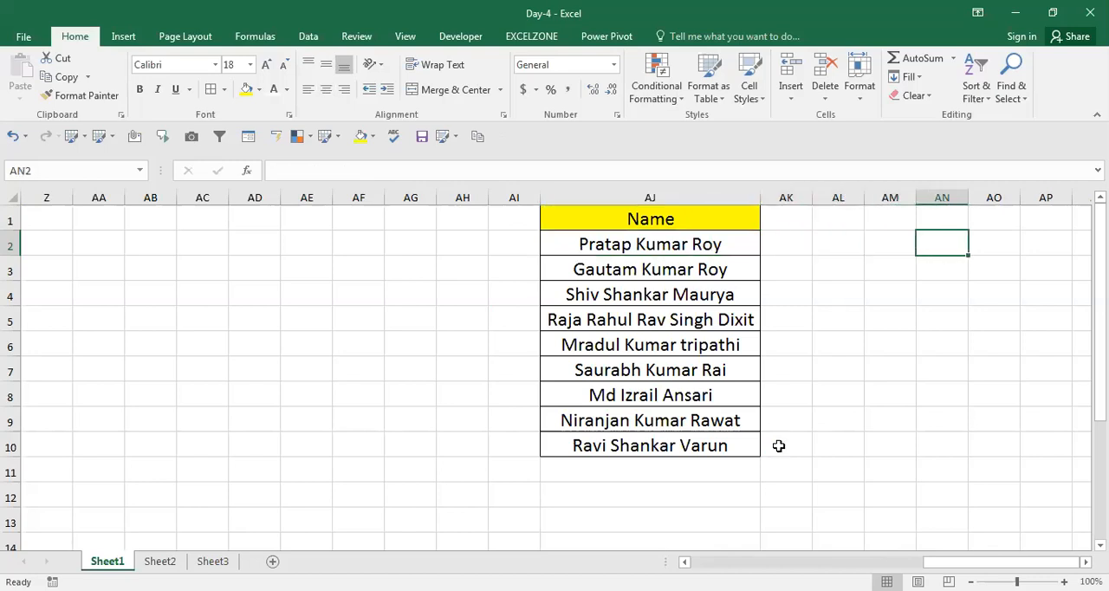
key(Left)
key(Left)
key(Left)
key(Left)
key(Up)
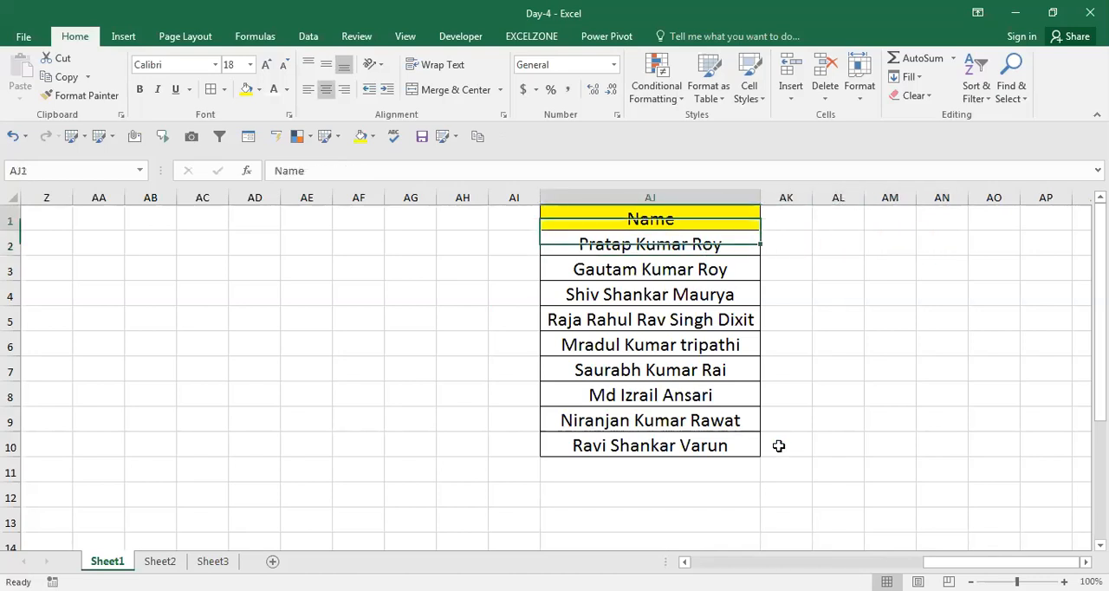
key(Left)
key(Right)
key(Right)
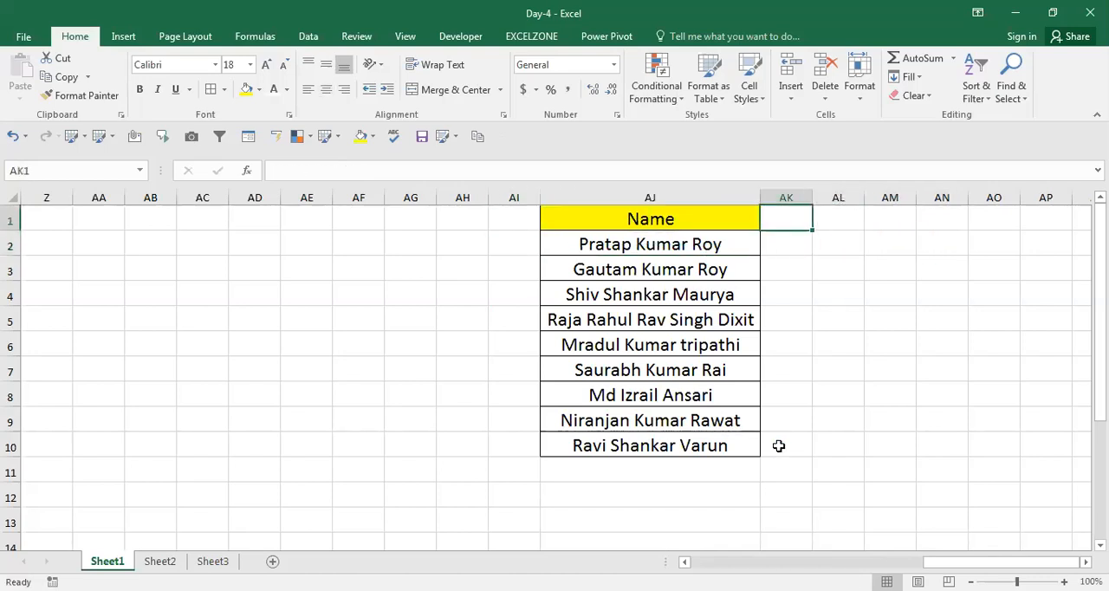
Enter the header Status in AK1, beside the Name header.
text(Sta)
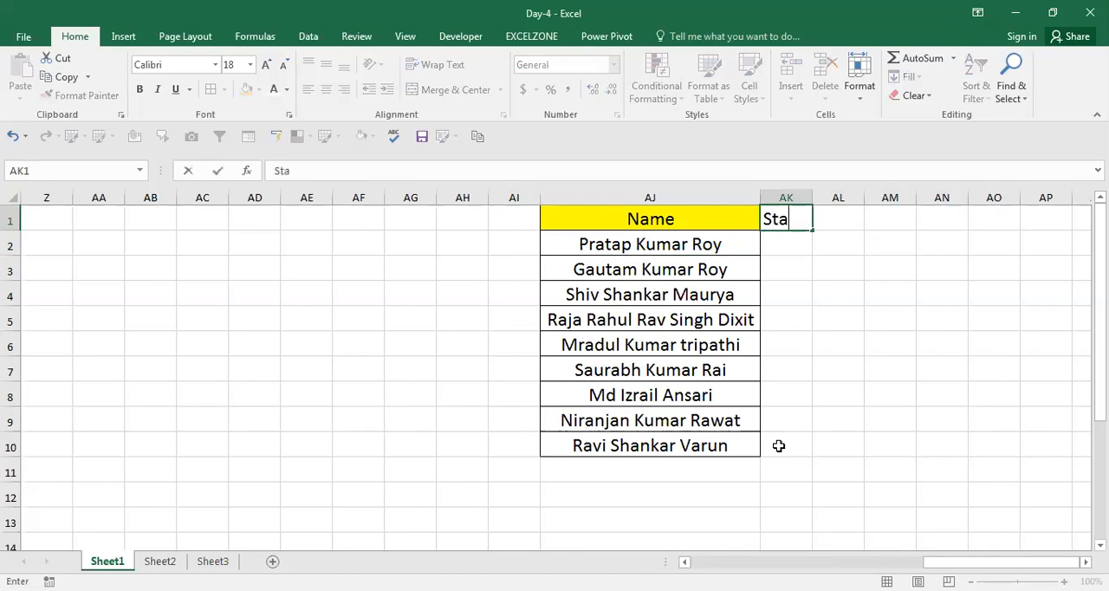
text(tus)
key(Return)
key(Up)
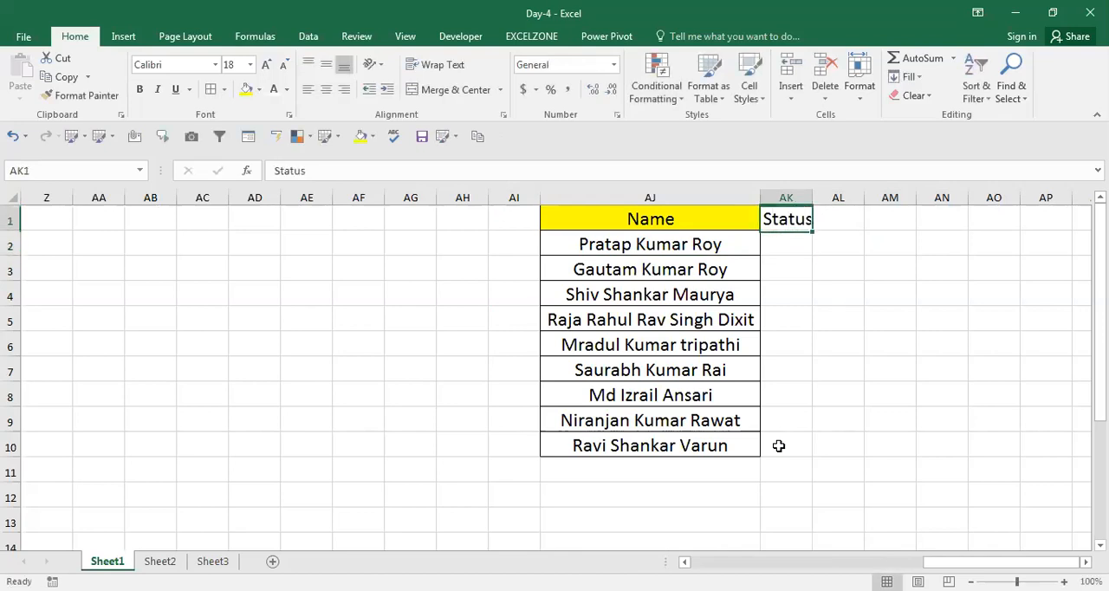
AutoFit the Status column's width and apply all borders to the range AJ1:AK10.
key(alt+h)
key(o)
key(i)
key(Left)
key(Right)
key(Left)
key(shift+Right)
key(ctrl+shift+Down)
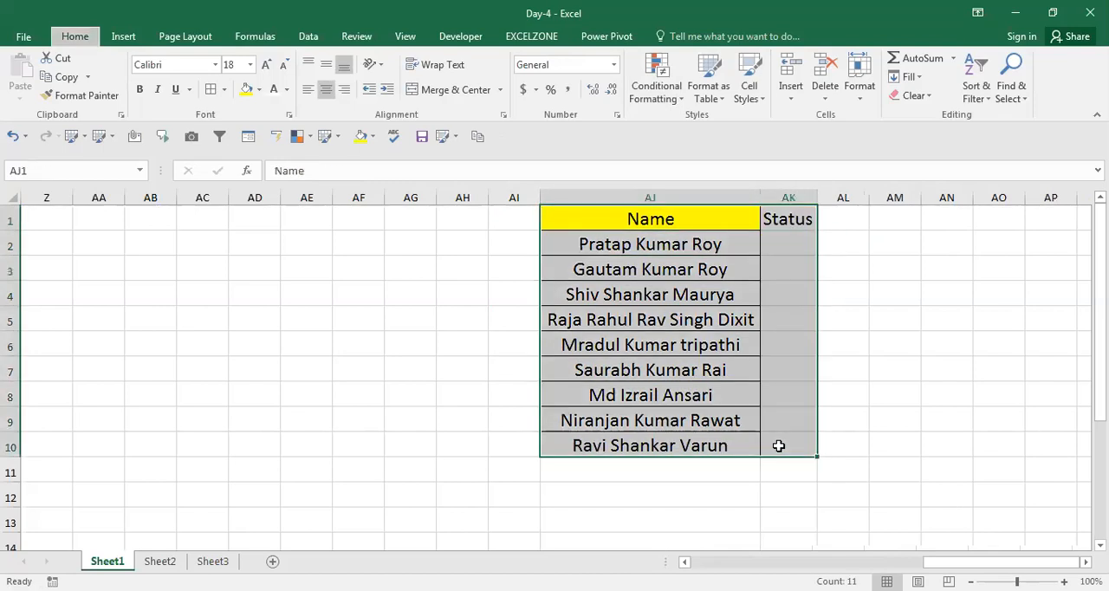
Start data validation on the Status cells AK2:AK10 and allow only List entries.
click(779, 446)
key(ctrl+shift+Up)
key(shift+Down)
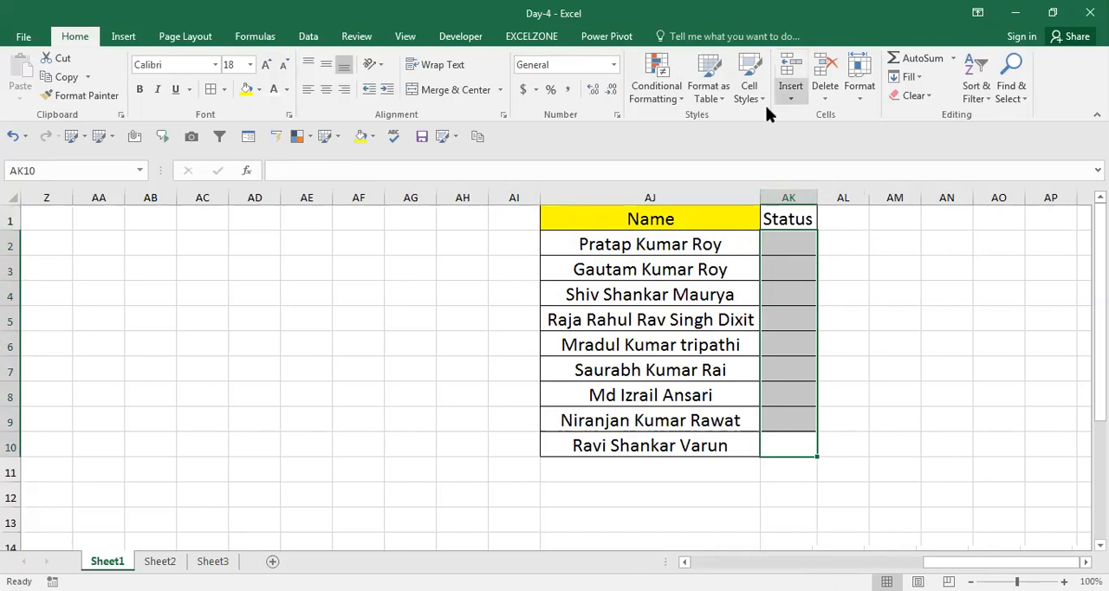
click(308, 36)
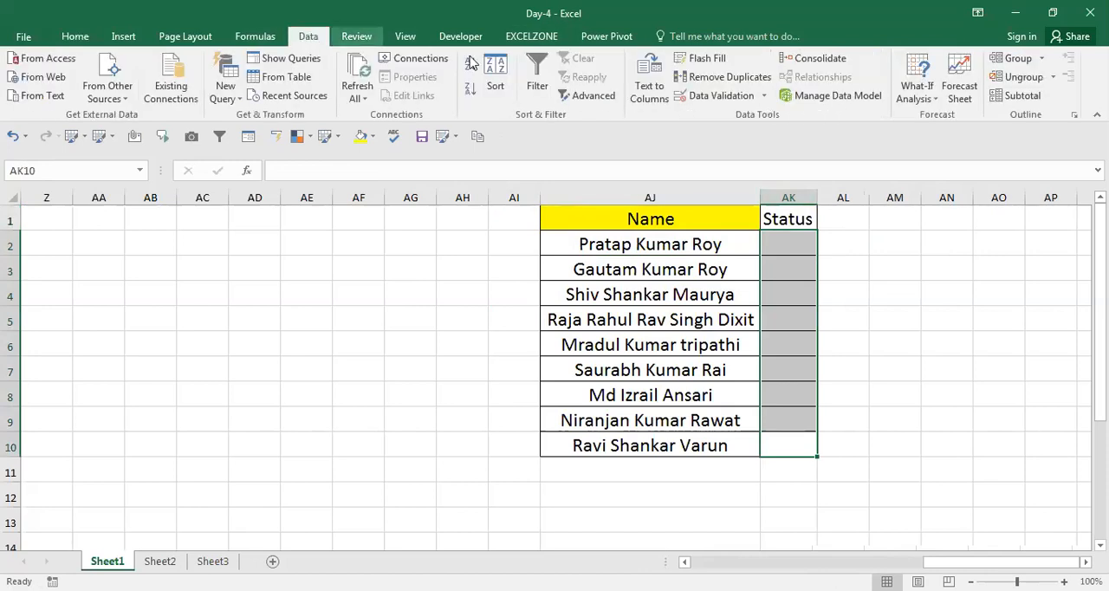
click(758, 96)
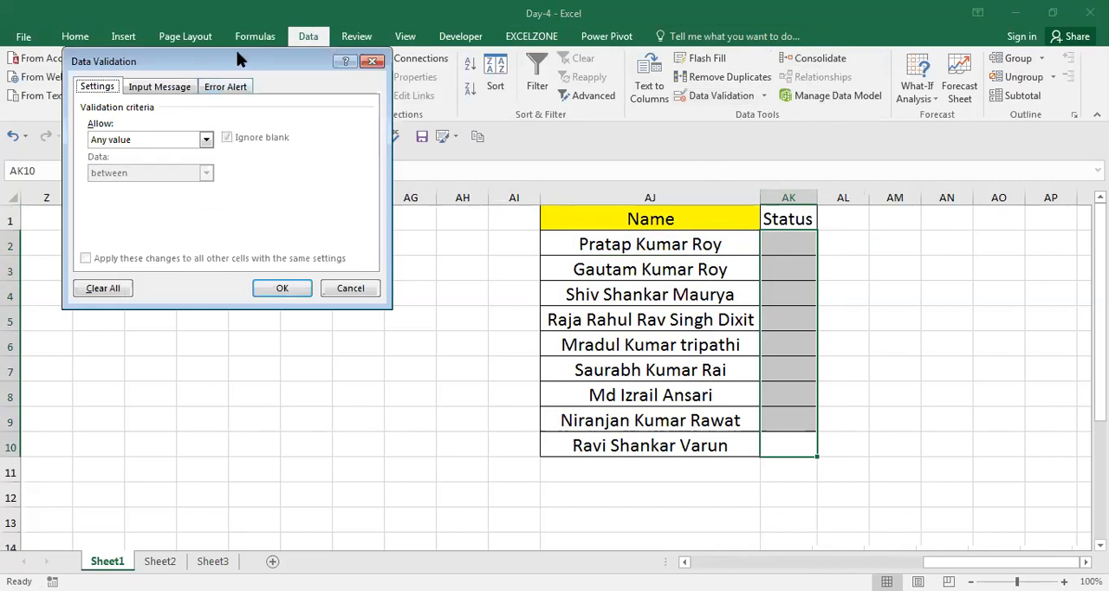
drag(237, 50, 749, 101)
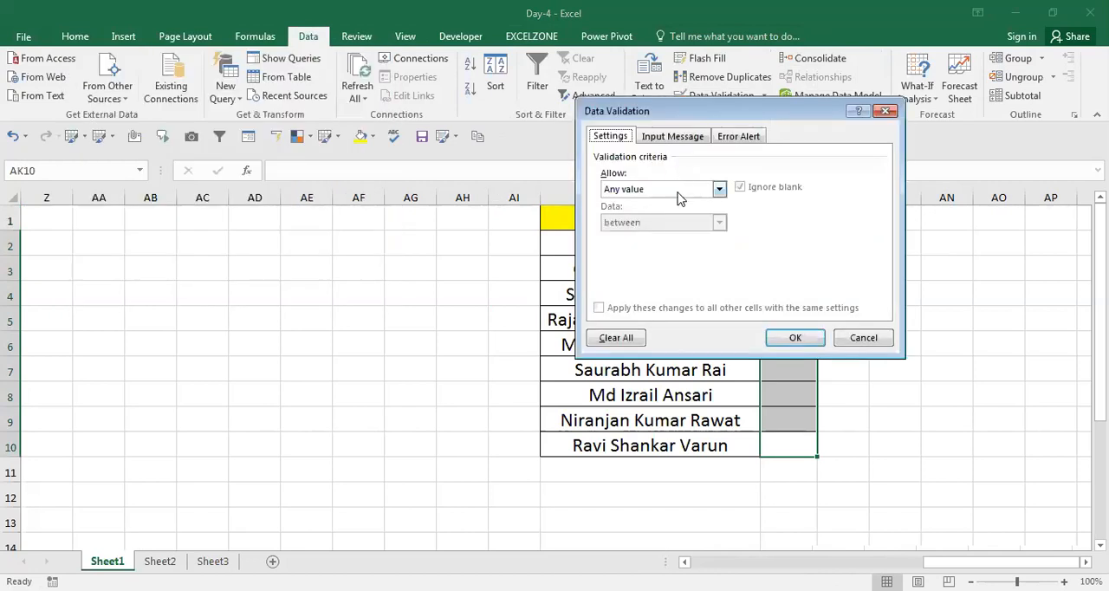
click(681, 191)
click(641, 235)
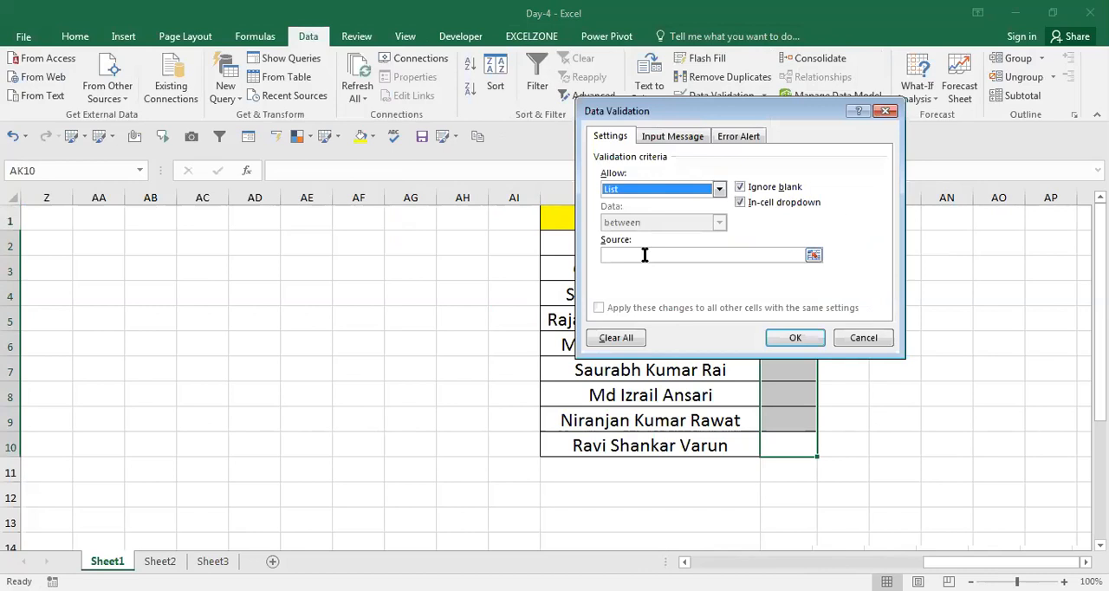
Enter "Active, Inactive" as the list source and apply the validation to the Status cells.
click(644, 254)
text(A)
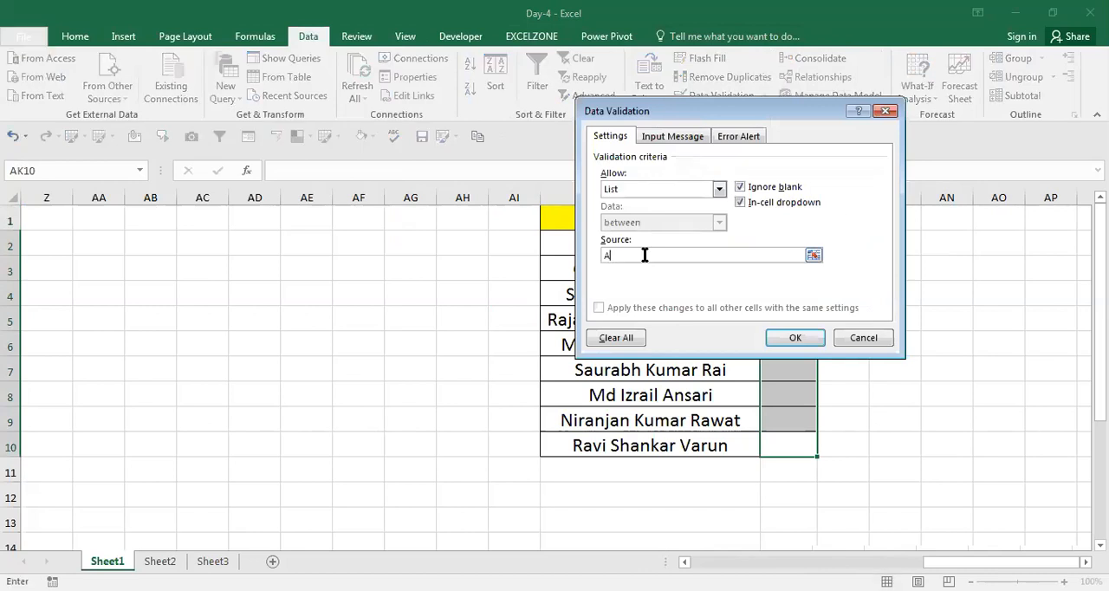
text(ctive, Inactive)
click(795, 338)
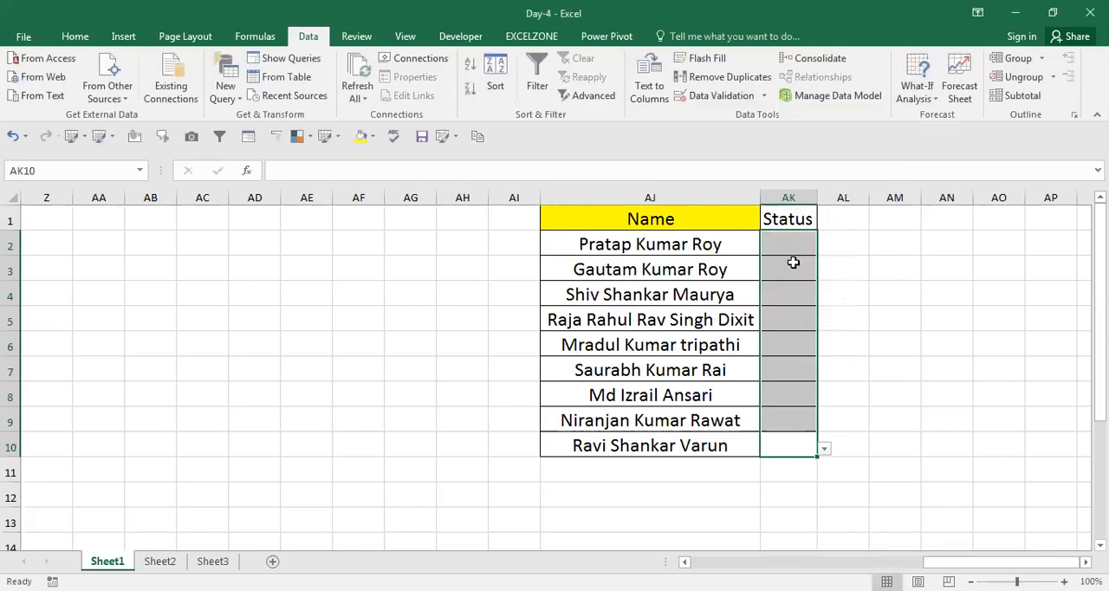
Set the first Status cell, AK2, to Active from its validation choices.
click(790, 246)
click(823, 250)
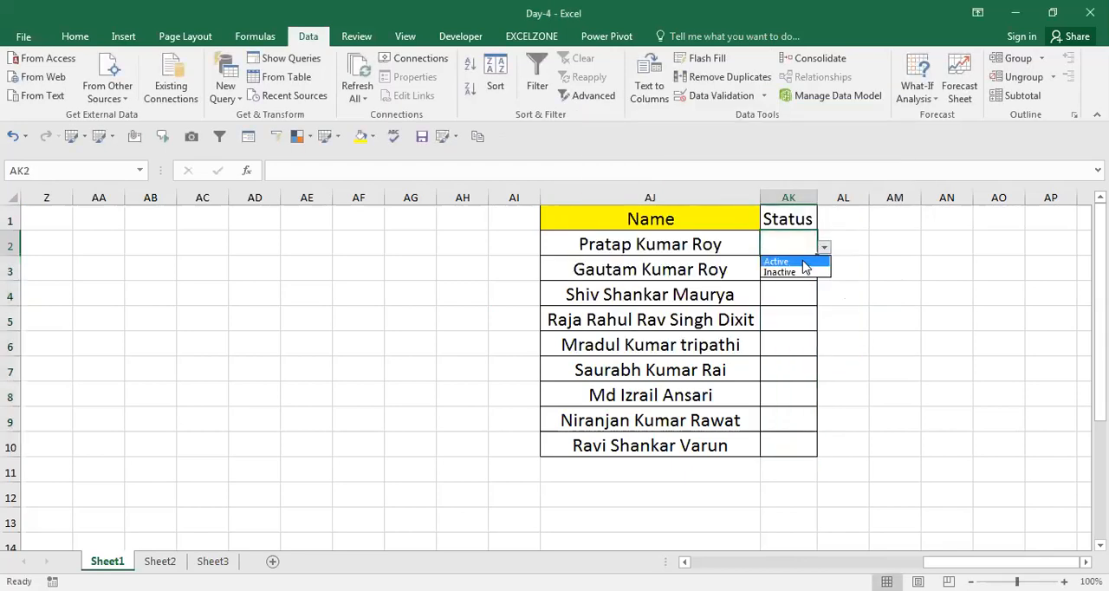
click(797, 260)
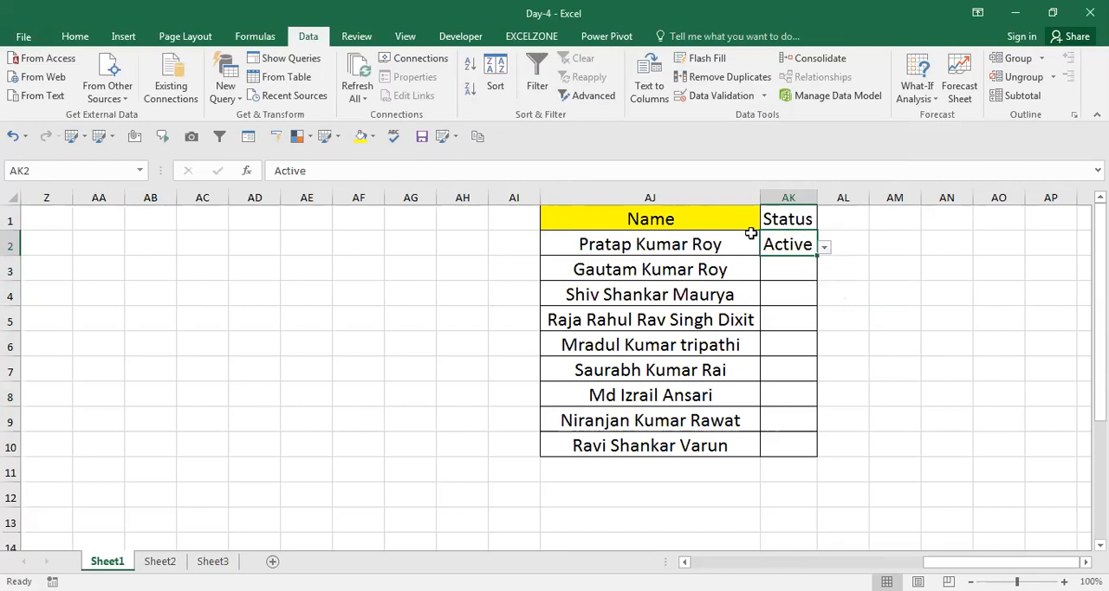
Enter the header LWD in AL1, beside the Status header.
key(Up)
key(Right)
text(D)
key(BackSpace)
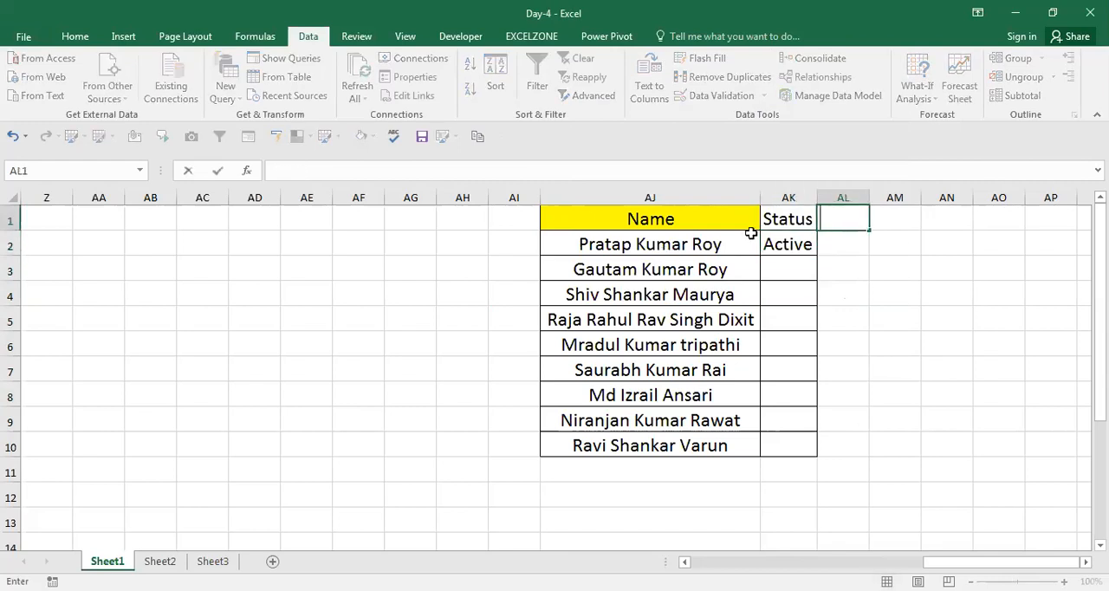
text(LWD)
key(Return)
Apply all borders to the table range AJ1:AL10.
key(Up)
key(Left)
key(Left)
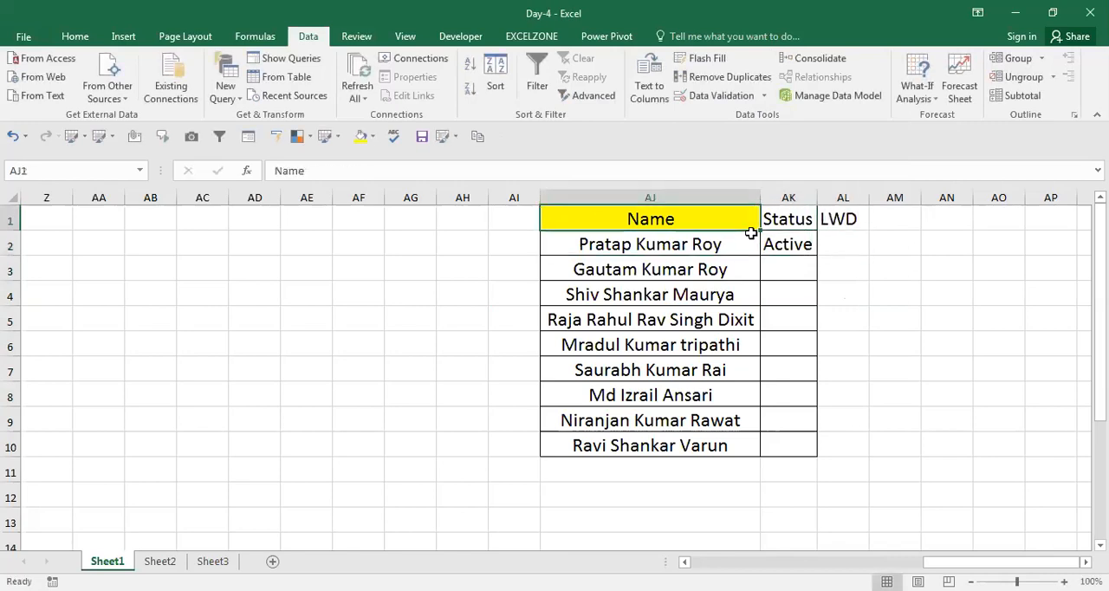
key(shift+Right)
key(shift+Right)
key(ctrl+shift+Down)
key(alt+h)
key(b)
key(a)
Fill the Status and LWD header cells AK1:AL1 with yellow.
key(Right)
key(Left)
key(Right)
key(shift+Right)
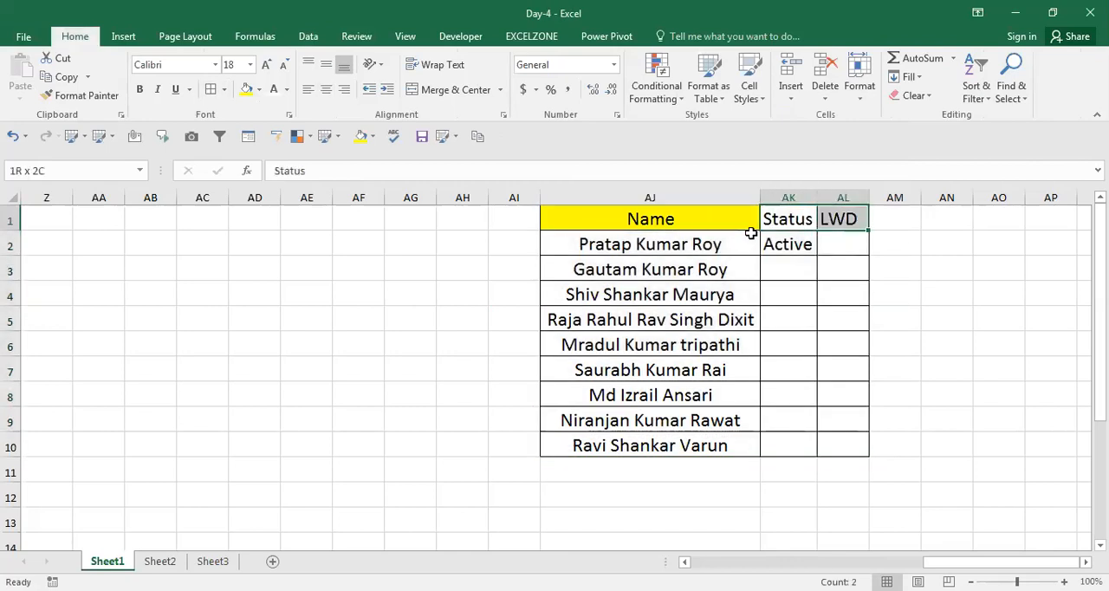
click(246, 90)
key(Down)
key(Right)
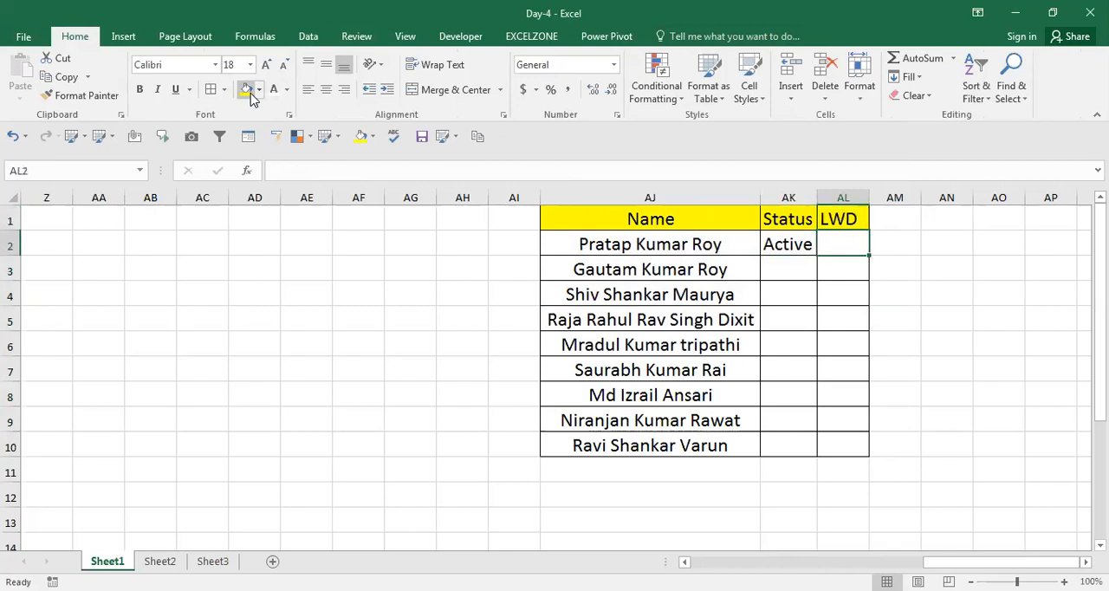
Change the Status in AK2 to Inactive using its validation choices.
text(10)
key(Escape)
key(Left)
key(alt+Down)
key(Down)
key(Up)
key(Return)
key(Up)
key(Down)
key(alt+Down)
key(Down)
key(Return)
key(Up)
key(Down)
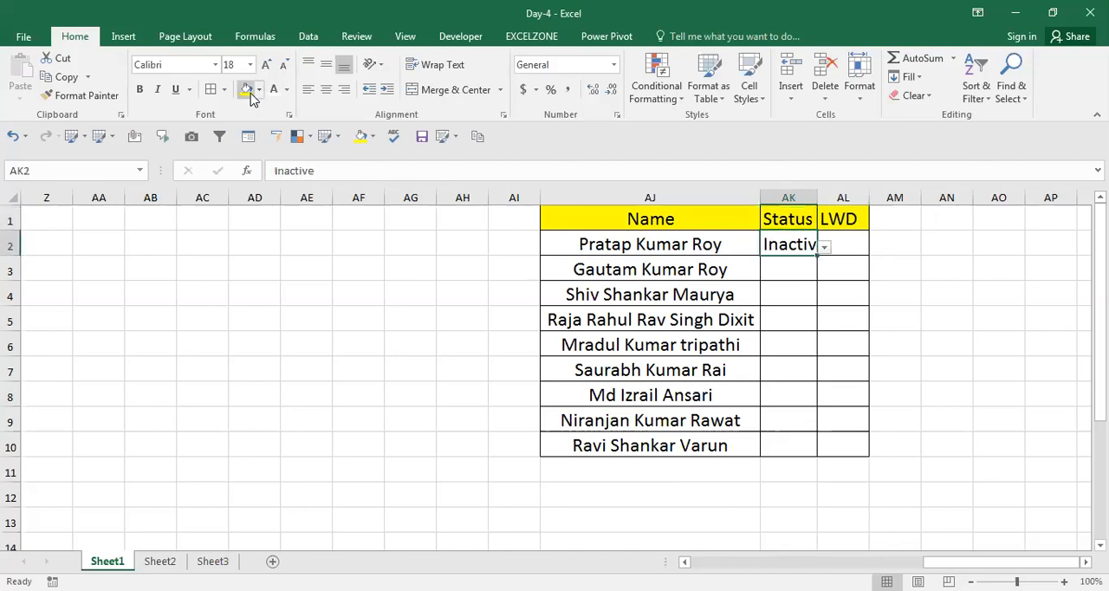
AutoFit the Status column's width and enter the date 9AUG in the LWD cell AL2.
key(alt+h)
key(o)
key(i)
key(Right)
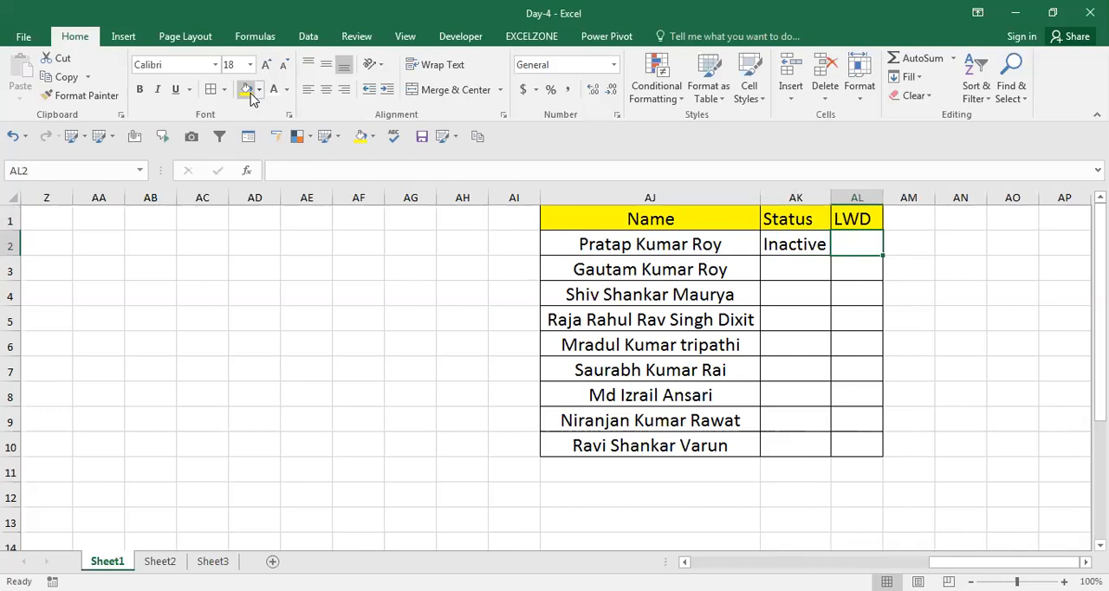
text(9AUG)
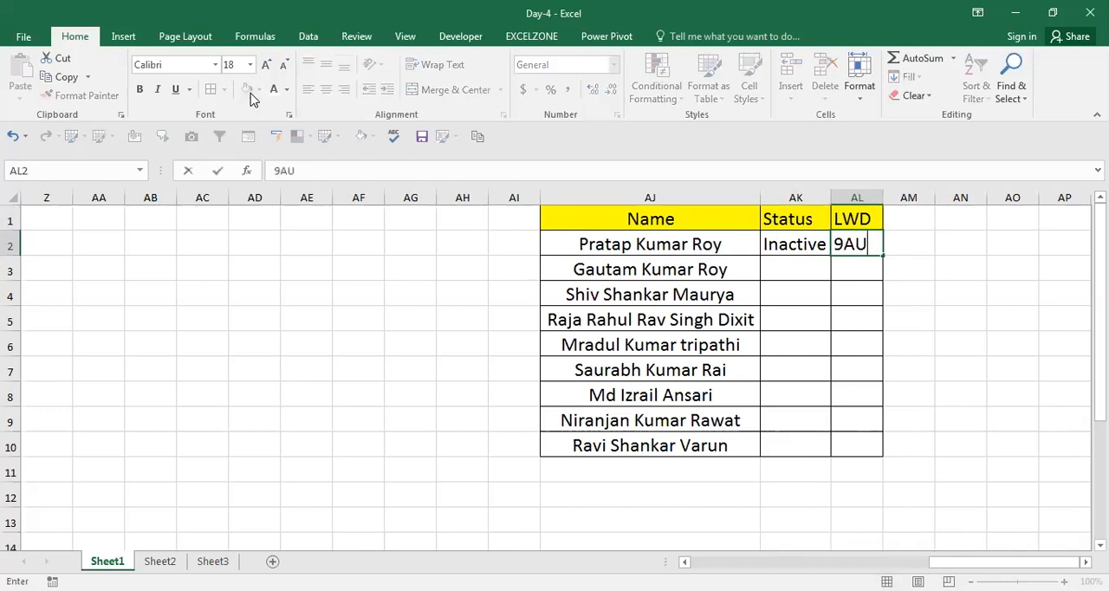
key(Return)
key(Up)
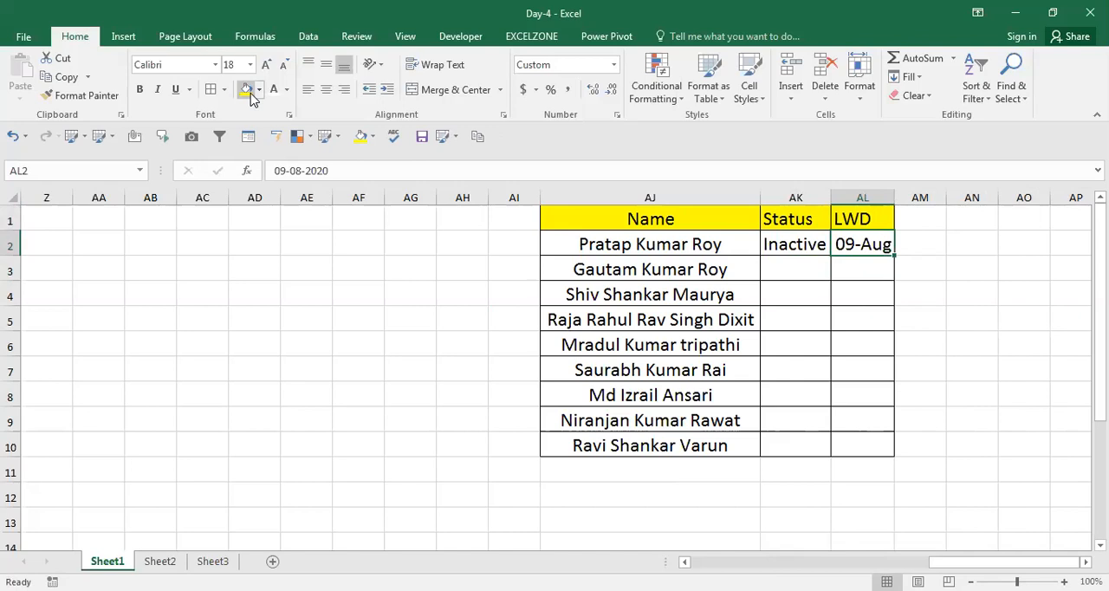
key(Right)
key(Right)
key(Right)
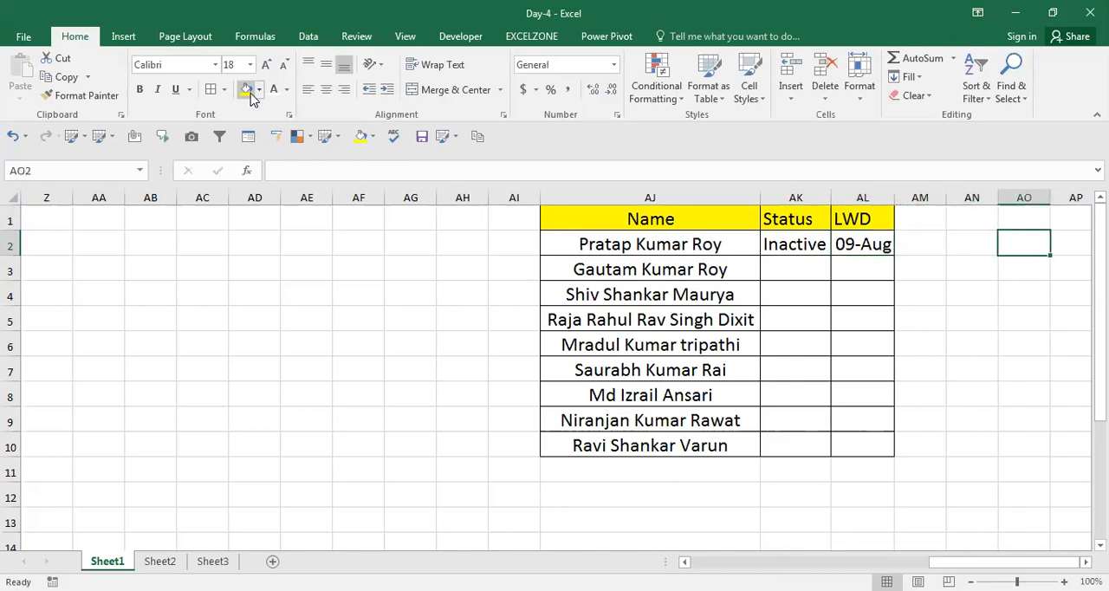
key(Left)
key(Left)
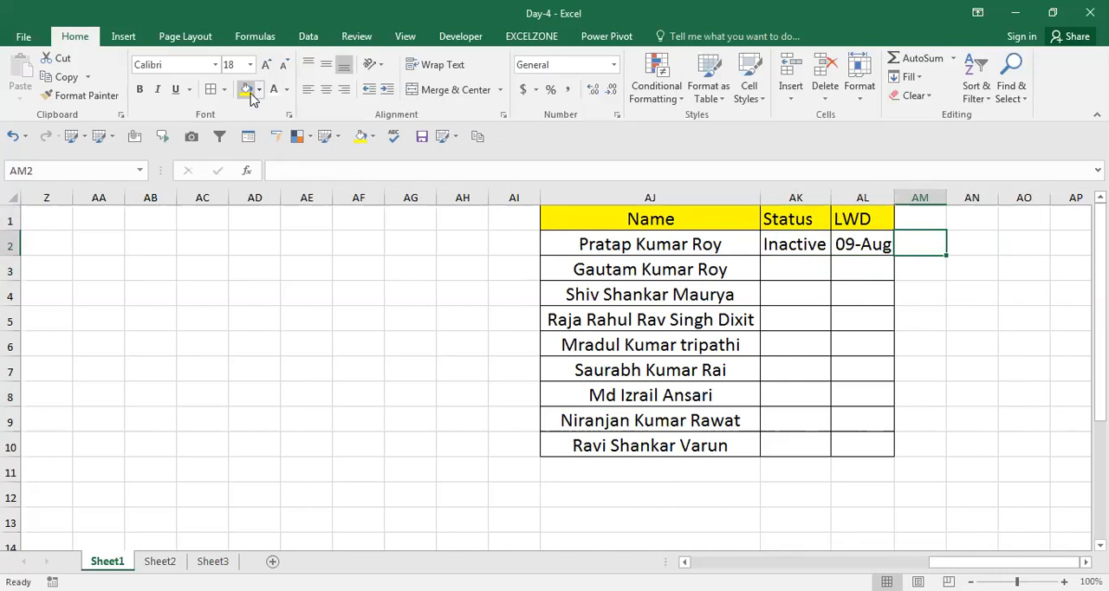
key(Left)
key(Left)
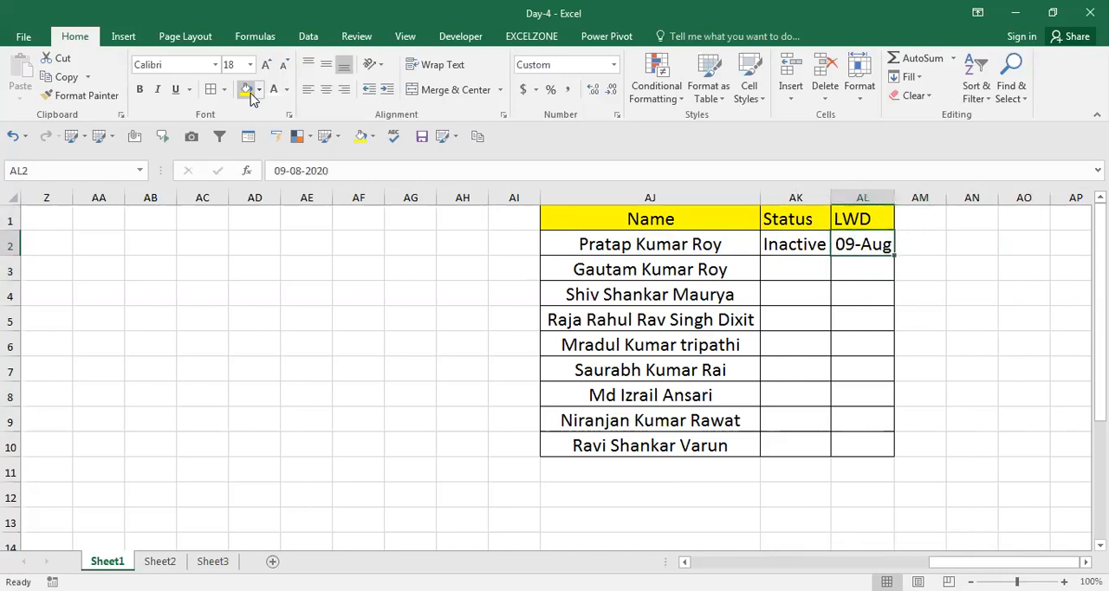
key(Left)
key(Right)
key(Left)
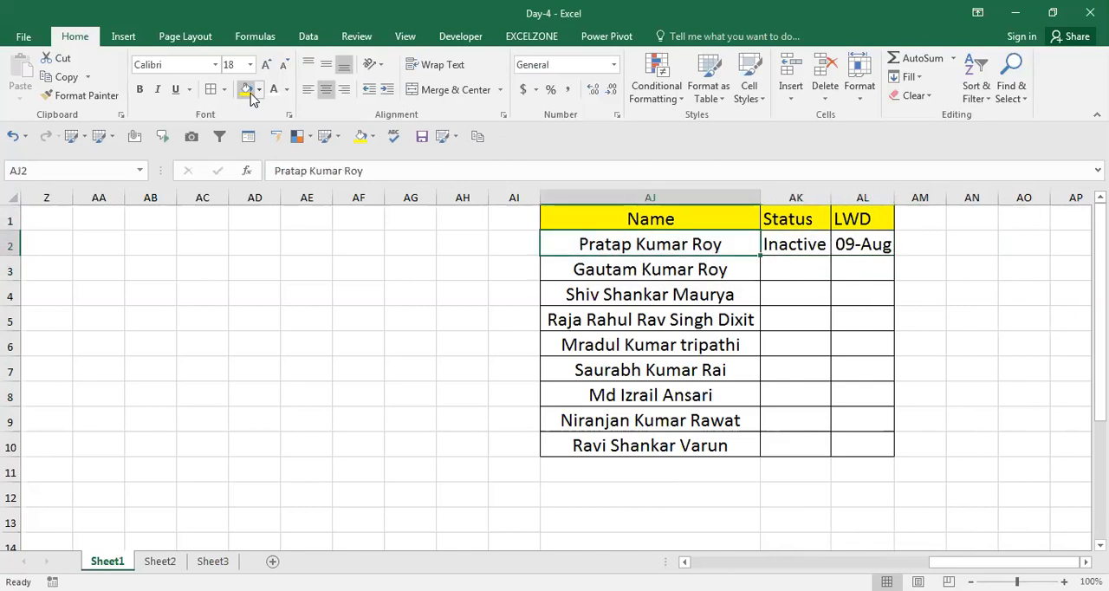
key(Right)
key(Left)
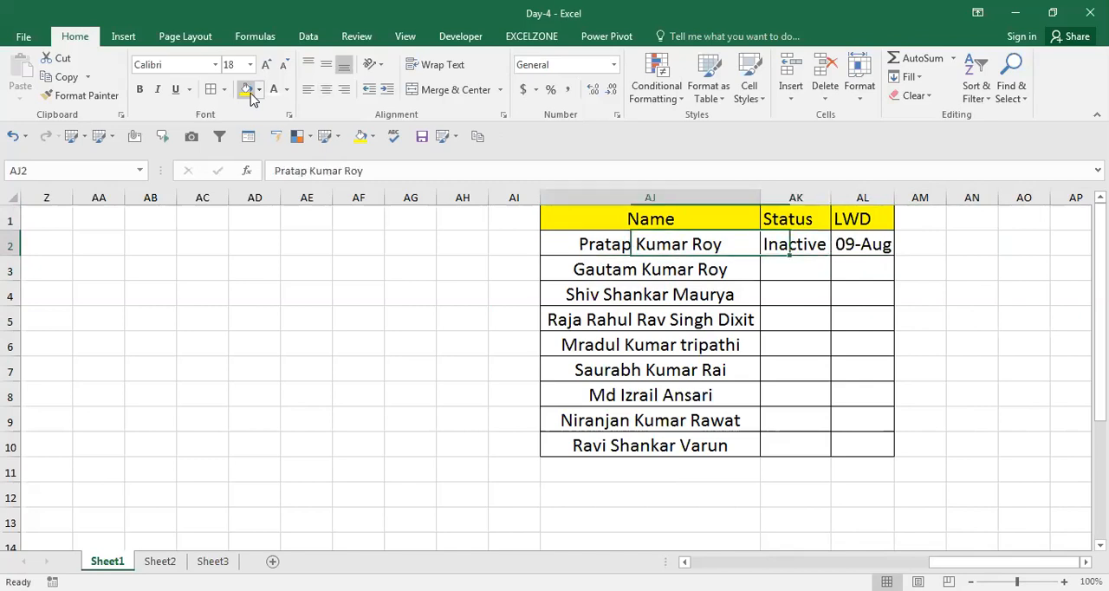
key(Right)
key(Left)
key(Right)
key(Right)
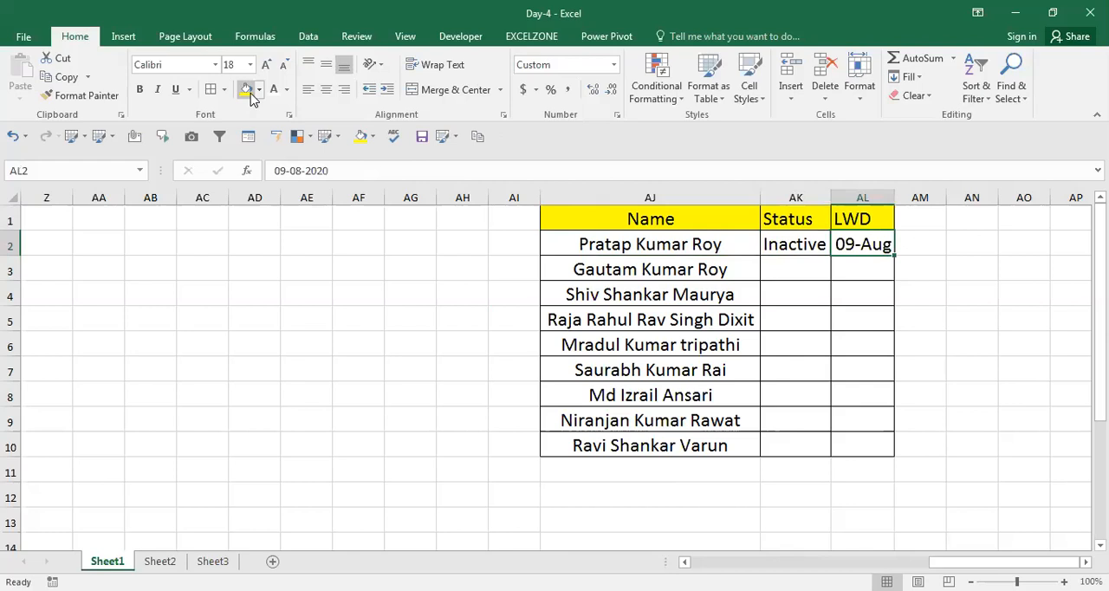
key(Left)
key(Left)
key(Right)
key(Left)
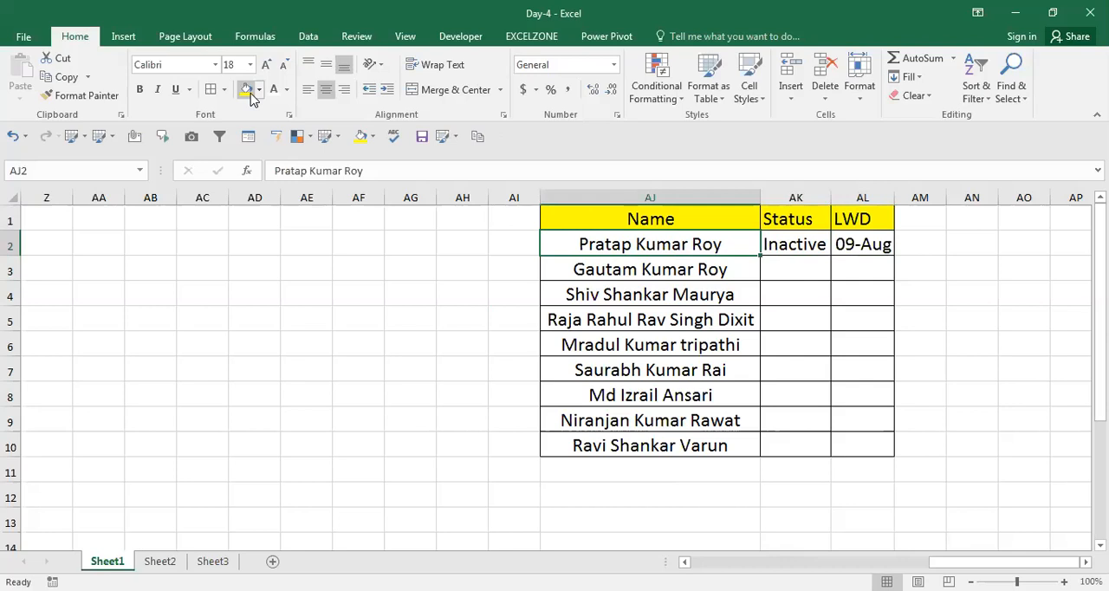
key(Right)
key(Right)
key(Right)
key(Right)
key(Right)
key(Right)
key(Right)
key(Left)
key(Left)
key(Left)
key(Left)
key(Left)
key(Left)
key(Left)
key(Right)
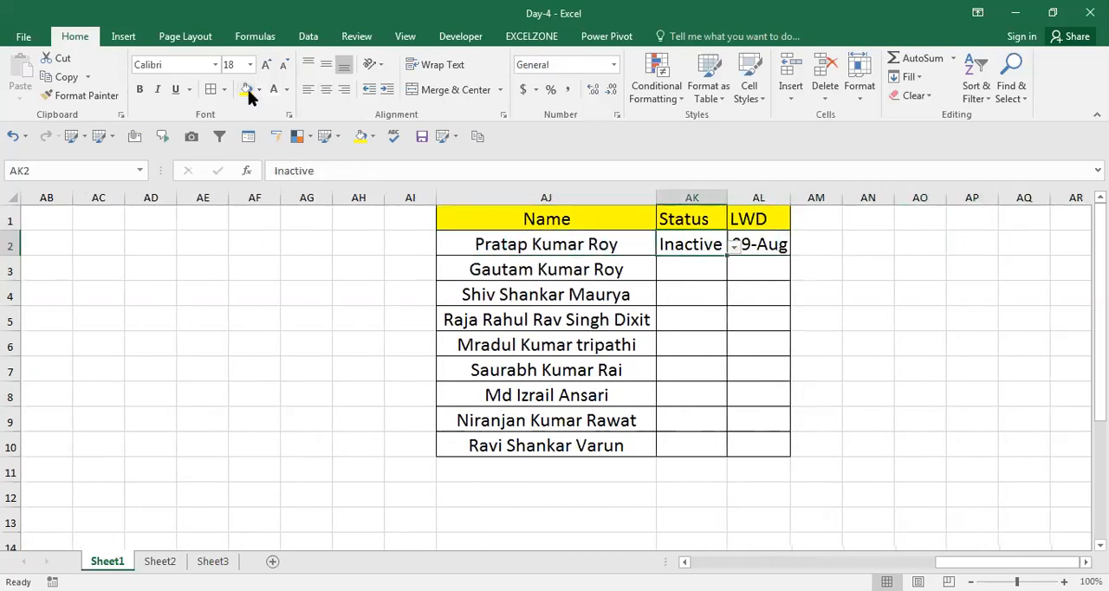
click(657, 91)
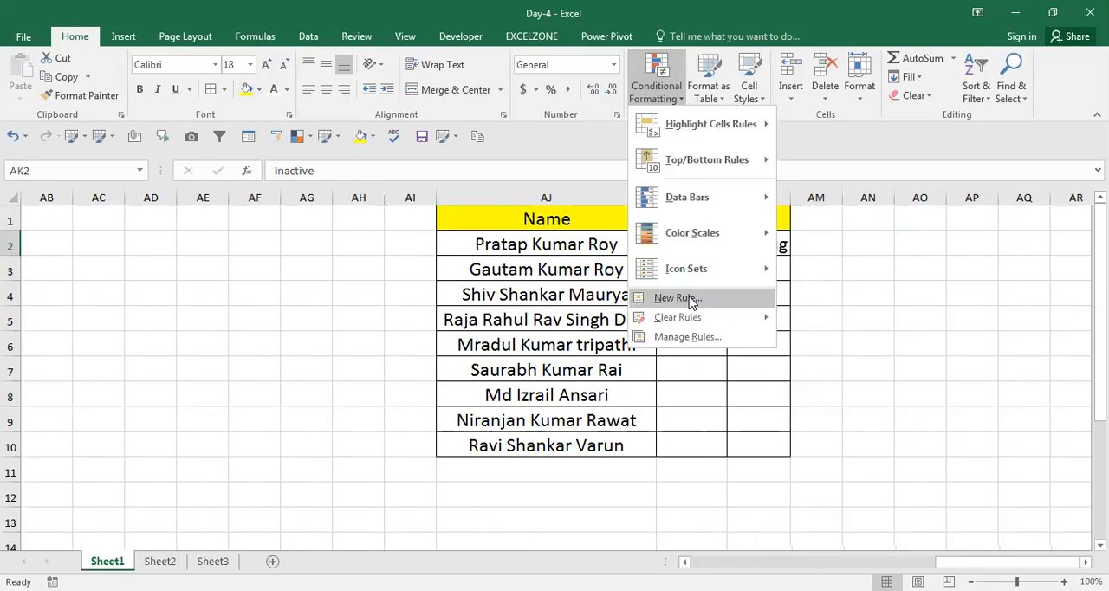
click(690, 299)
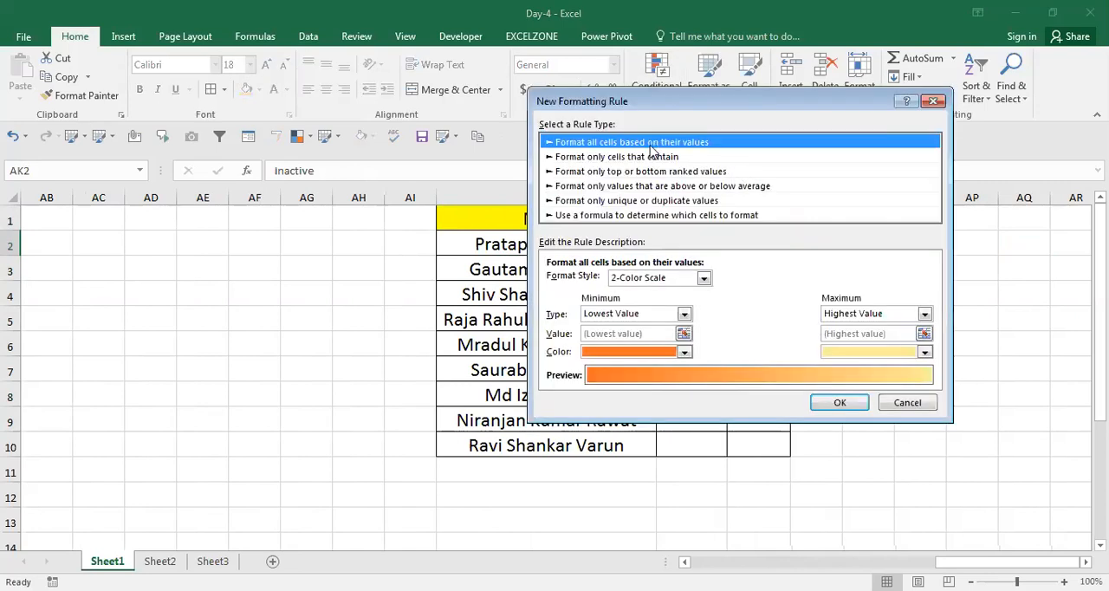
click(644, 159)
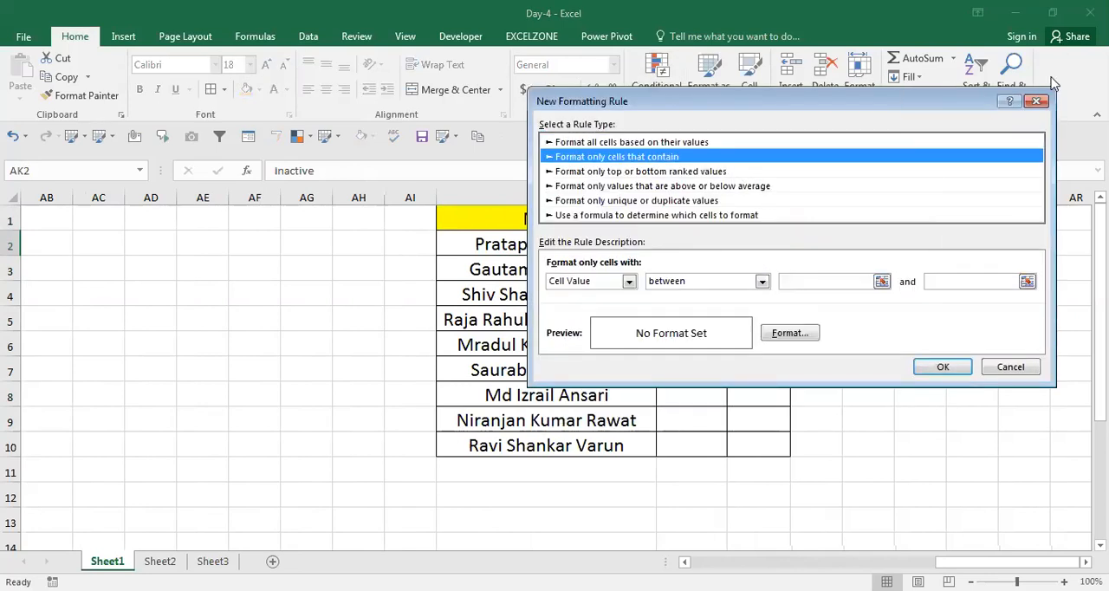
click(1038, 102)
Add a Text That Contains conditional formatting rule to AJ2 that references =$AK$2, with Green Fill with Dark Green Text.
key(Left)
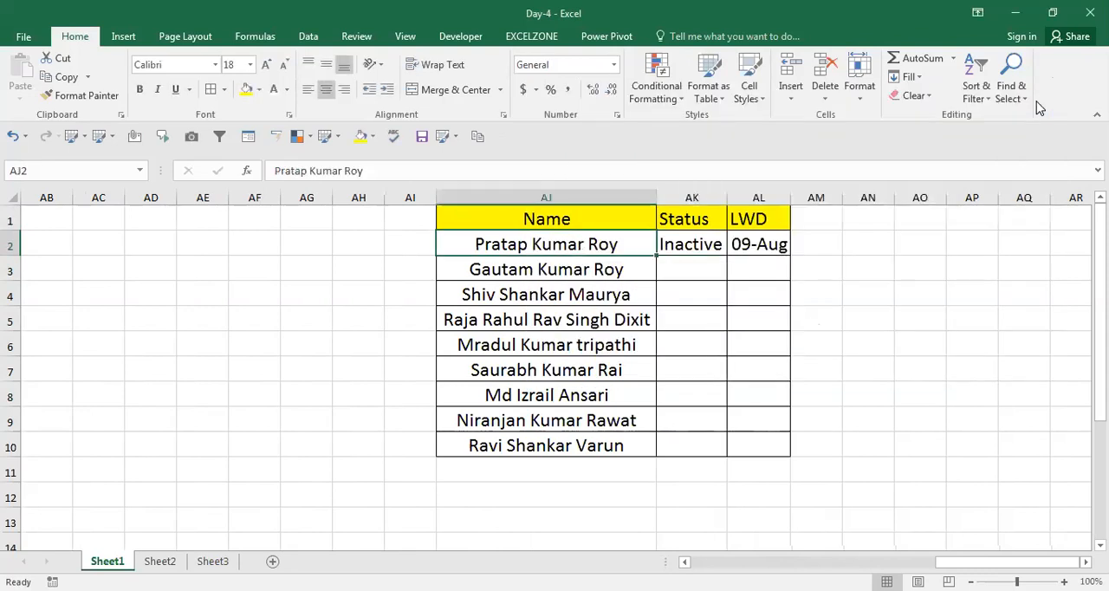
click(679, 99)
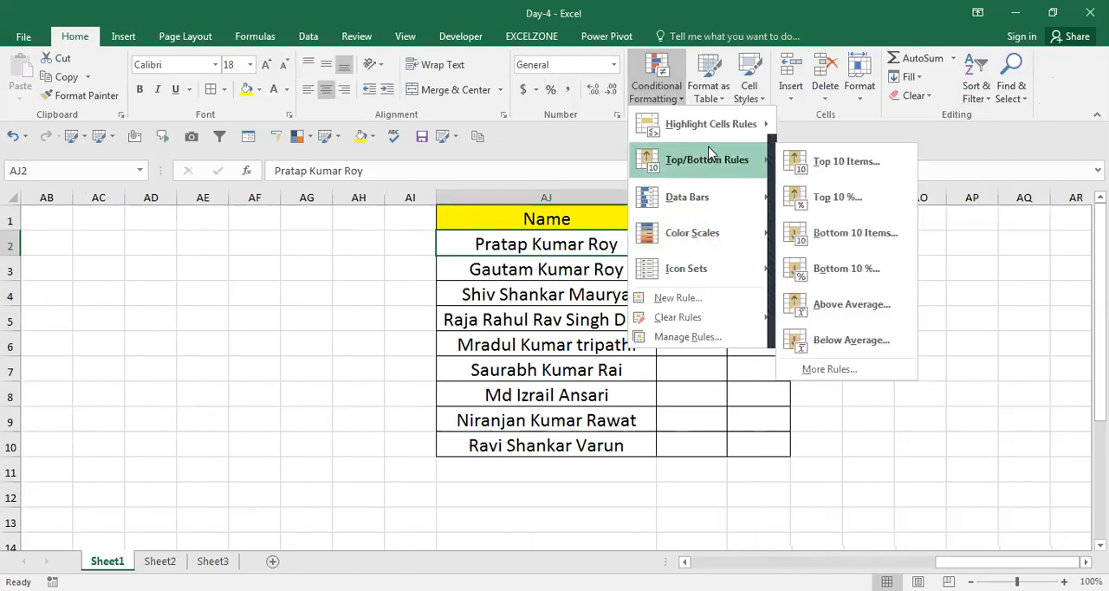
mouse_move(713, 132)
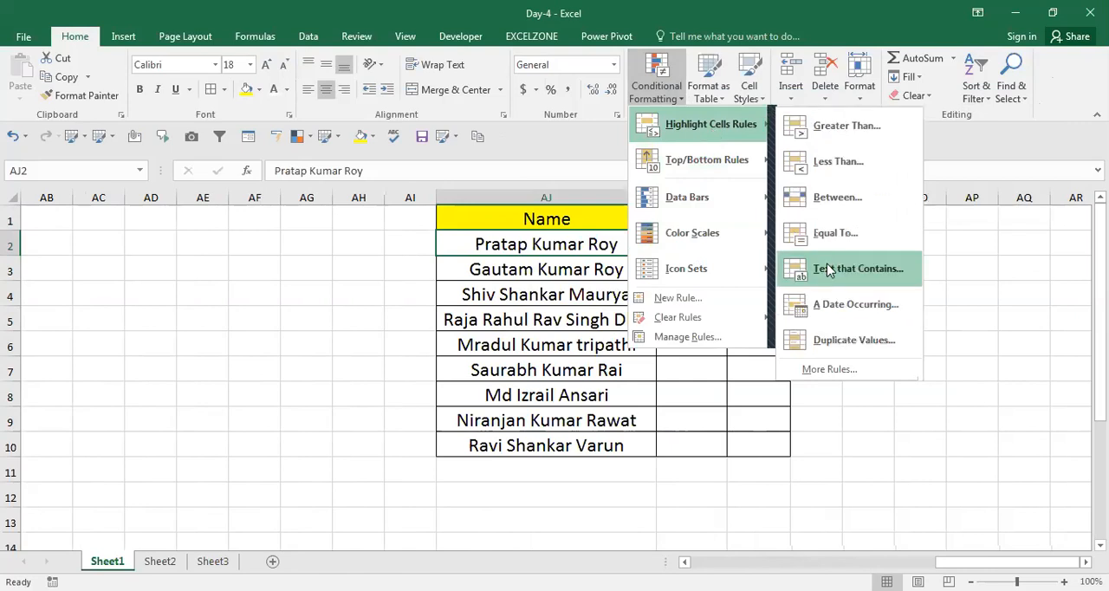
click(827, 271)
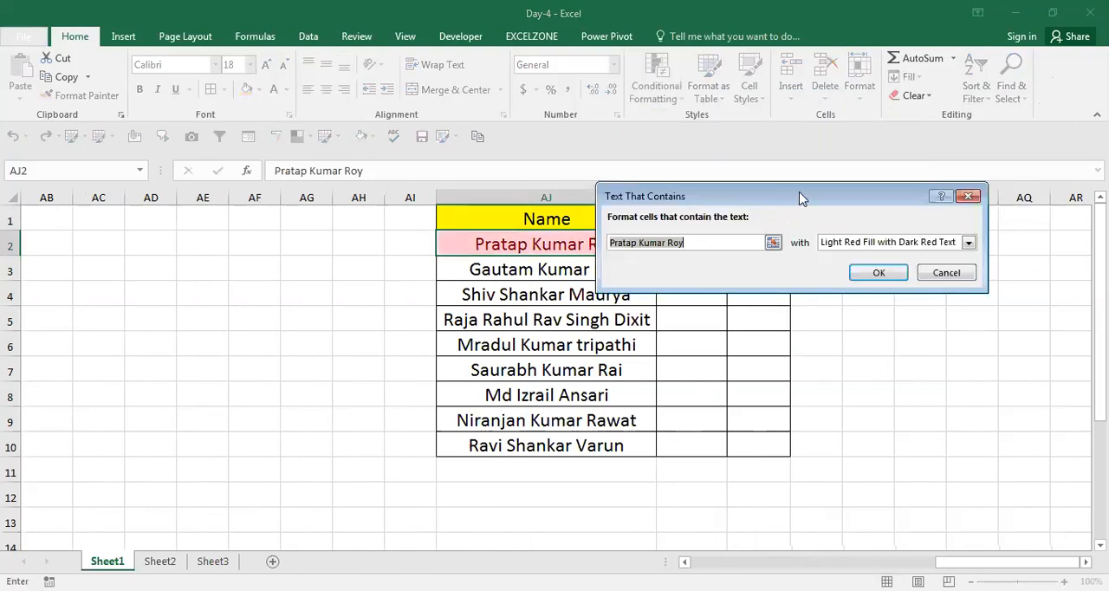
drag(794, 199, 899, 270)
key(Delete)
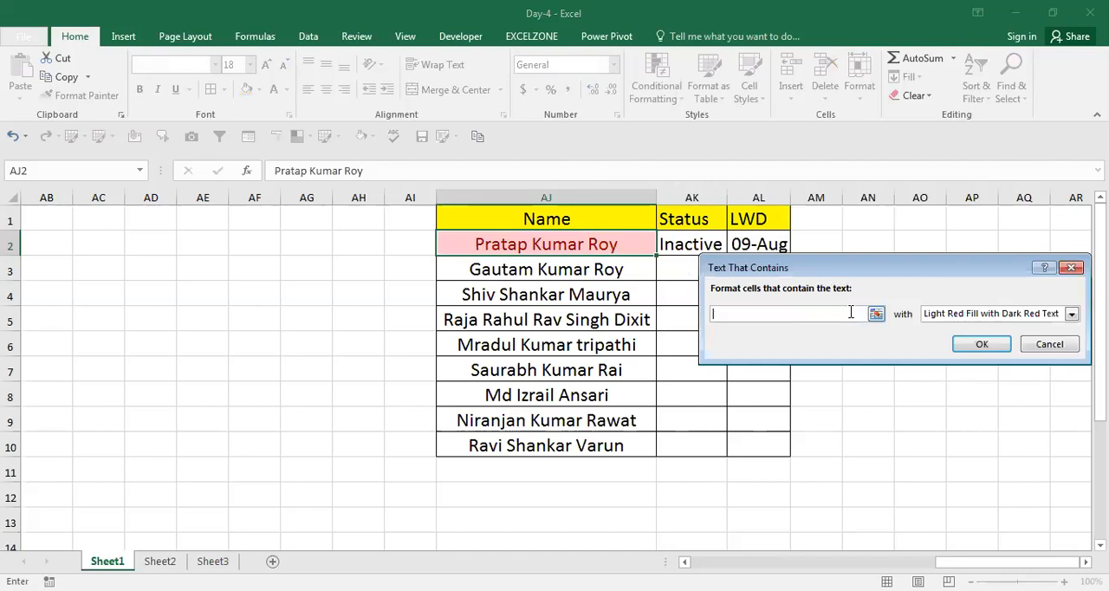
click(708, 244)
click(761, 313)
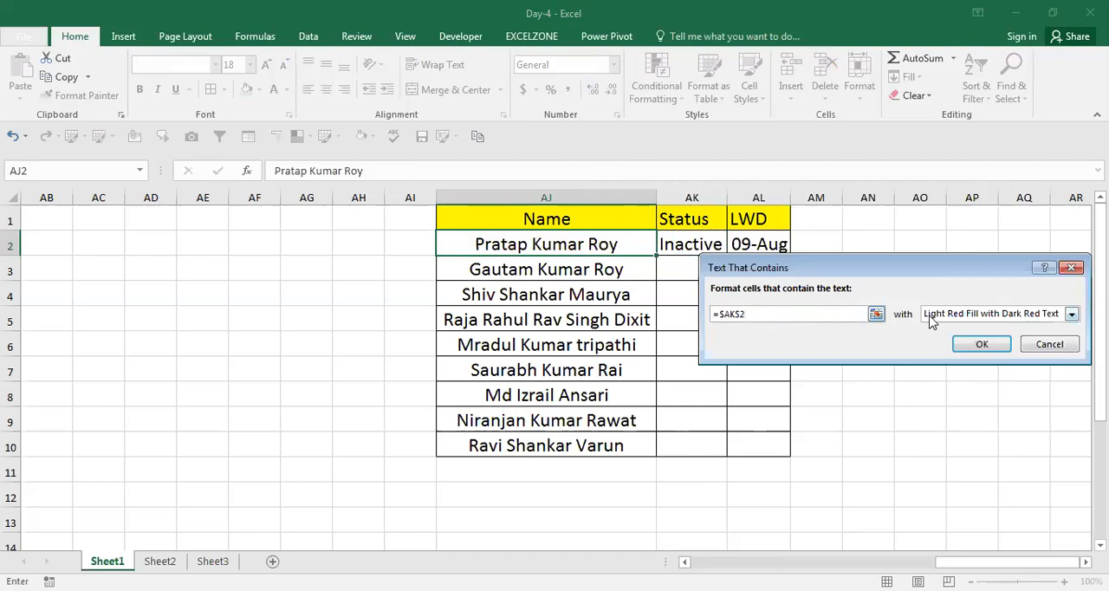
click(1073, 315)
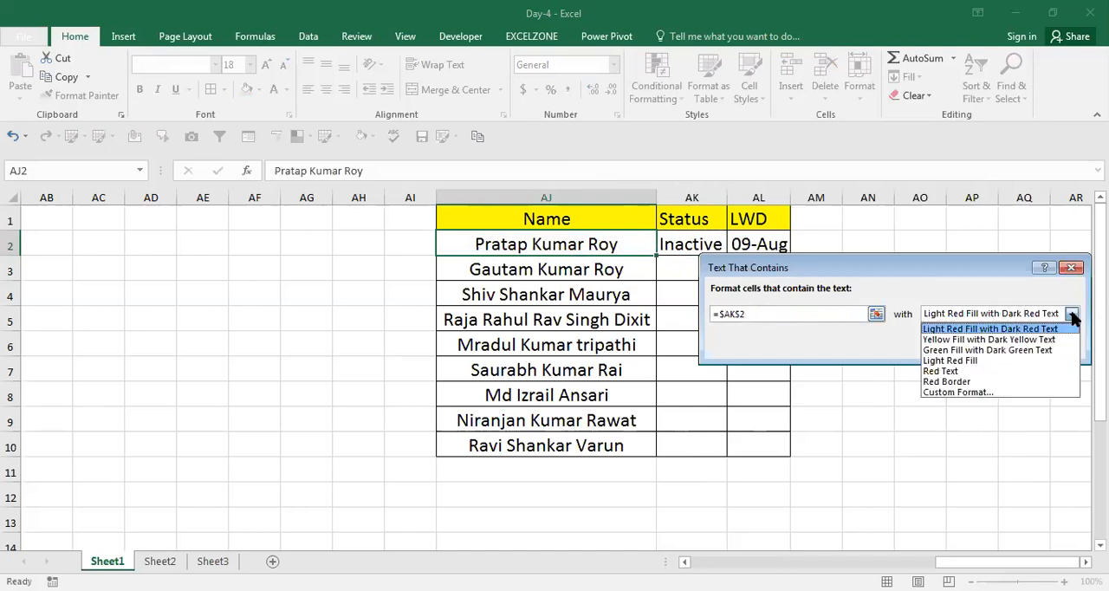
click(973, 351)
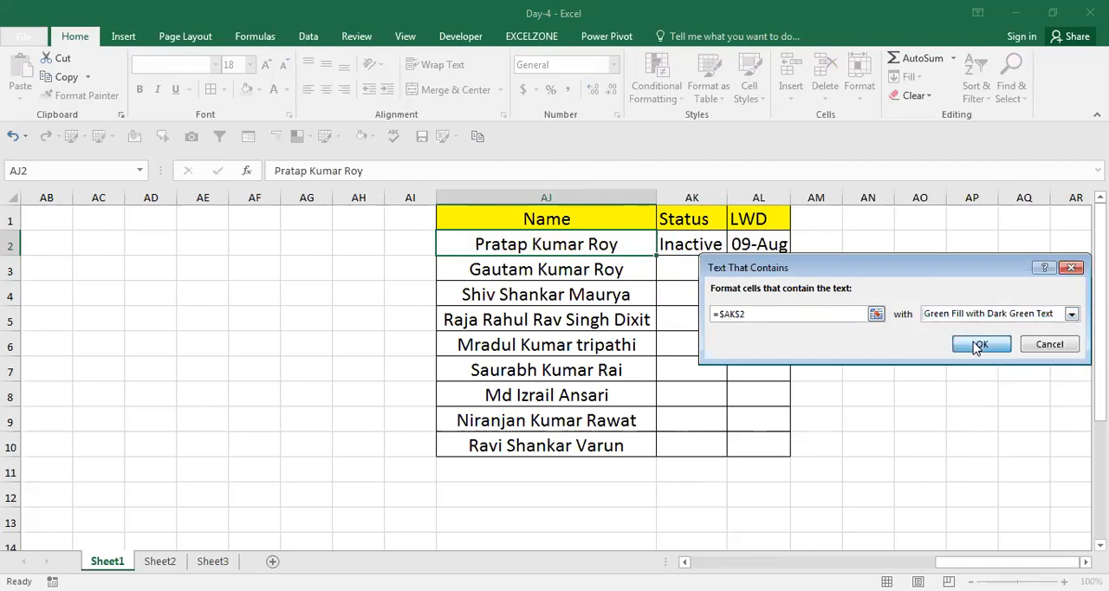
click(977, 346)
Select the first name together with its Status, AJ2:AK2.
key(Left)
key(Right)
key(shift+Right)
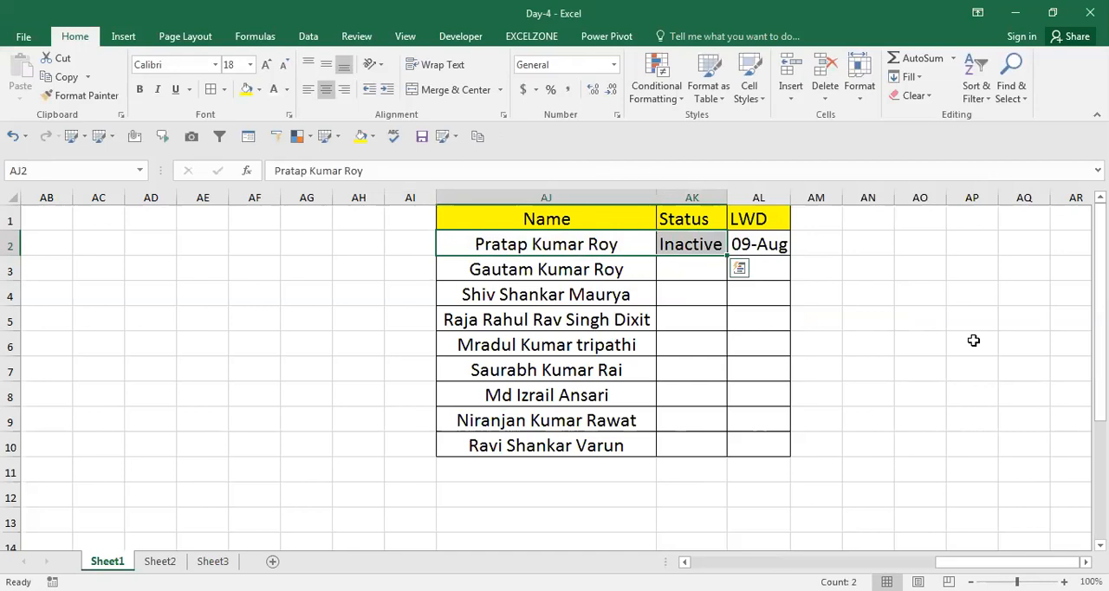